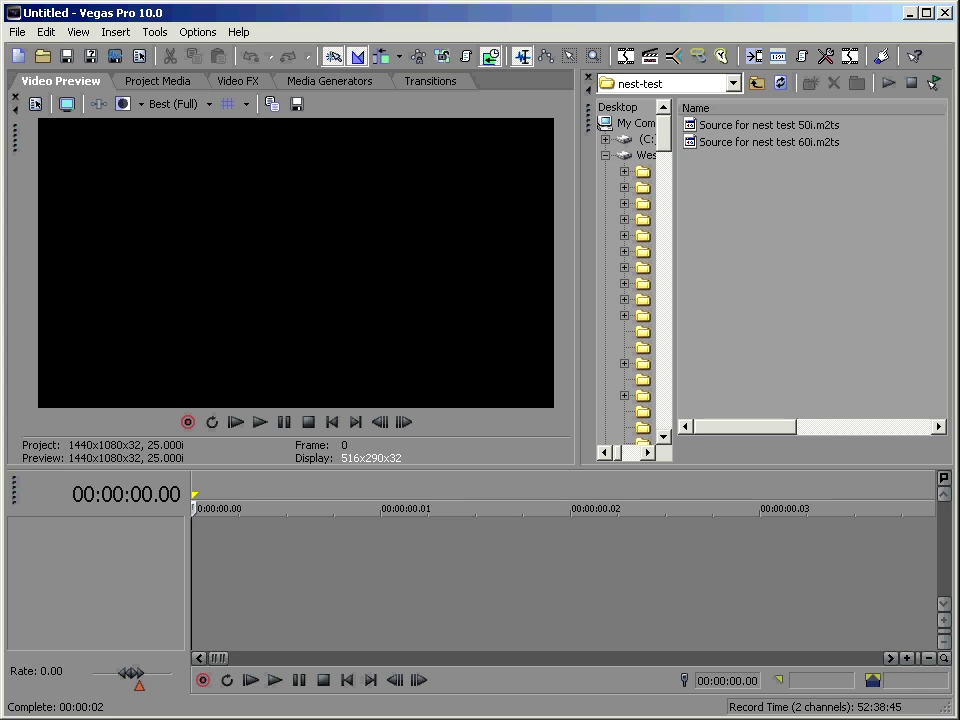
pyautogui.rightClick(348, 240)
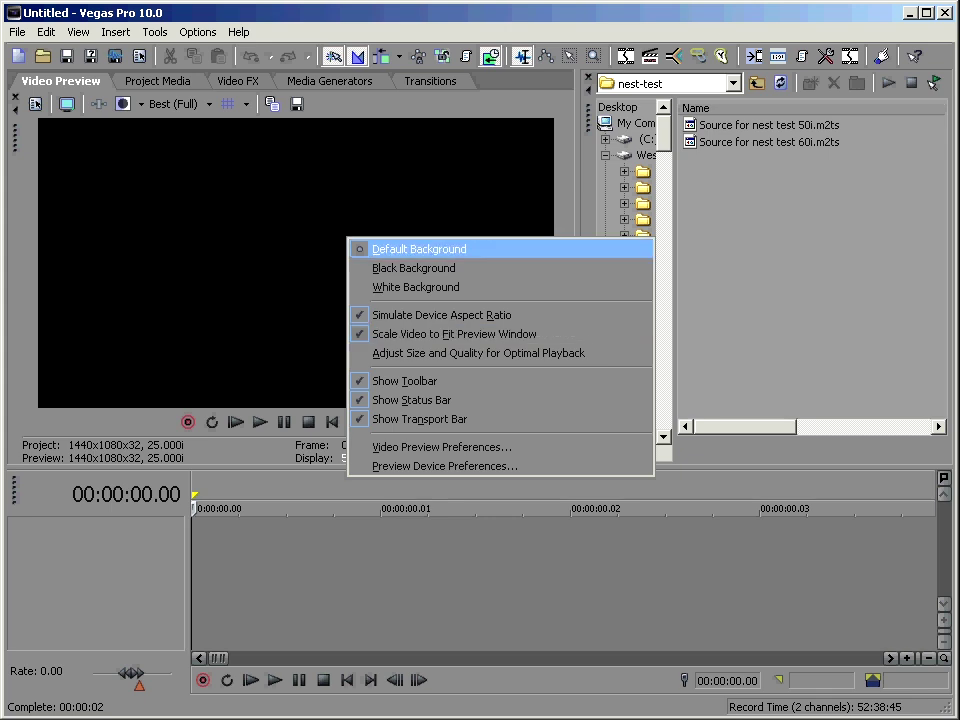
pyautogui.press('Escape')
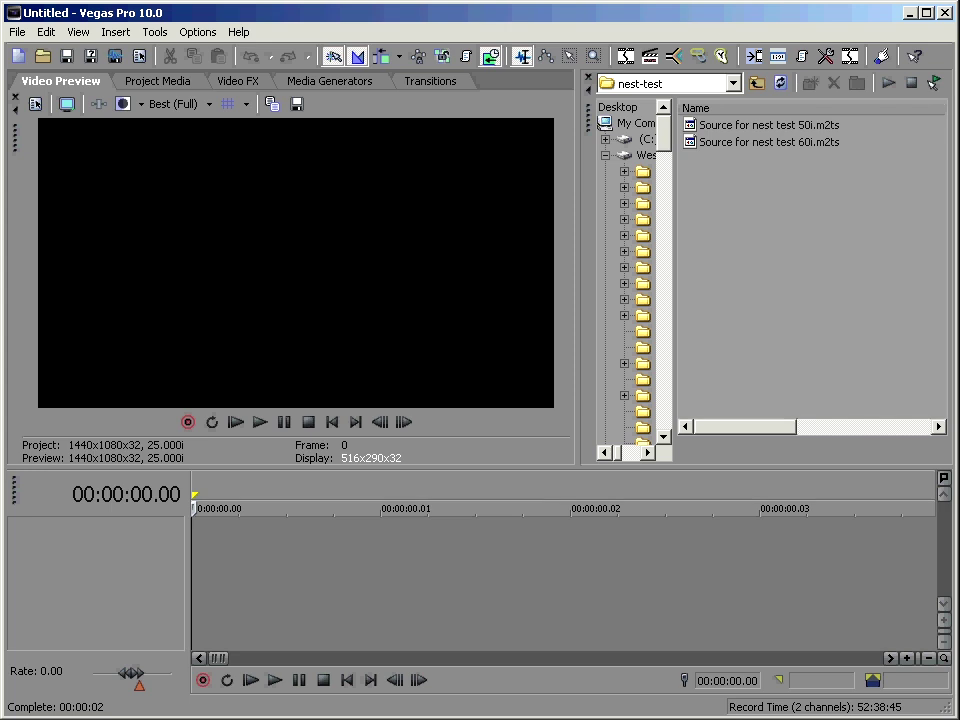
# Add "Source for nest test 50i.m2ts" at the start of the timeline so that the whole clip fits in view
pyautogui.click(770, 125)
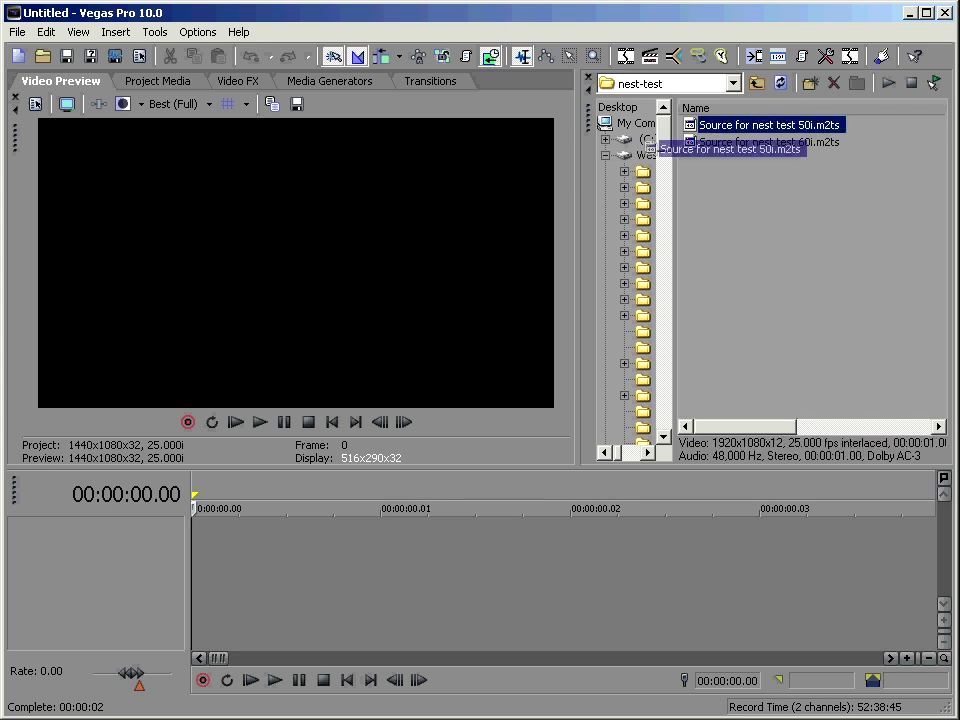
pyautogui.press('Return')
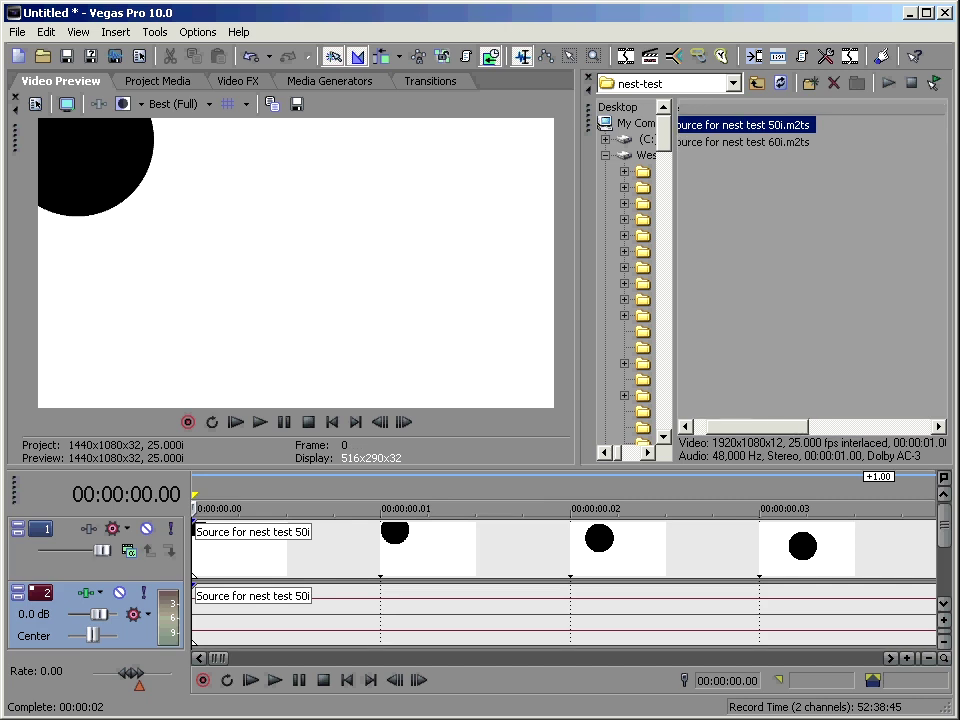
pyautogui.press('Down')
pyautogui.press('Down')
pyautogui.press('Down')
pyautogui.press('Down')
pyautogui.press('Down')
pyautogui.press('Down')
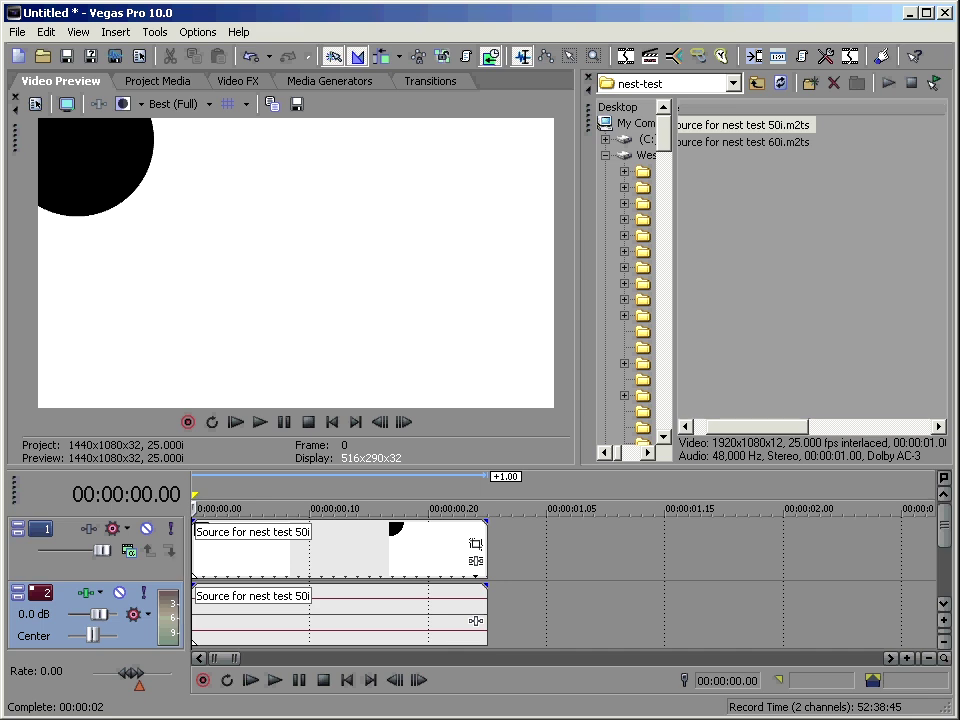
# Match the project's video settings to "Source for nest test 50i.m2ts", giving HD 1080-50i (1920x1080, 25.000 fps), and apply them
pyautogui.hotkey('alt', 'Return')
pyautogui.click(661, 109)
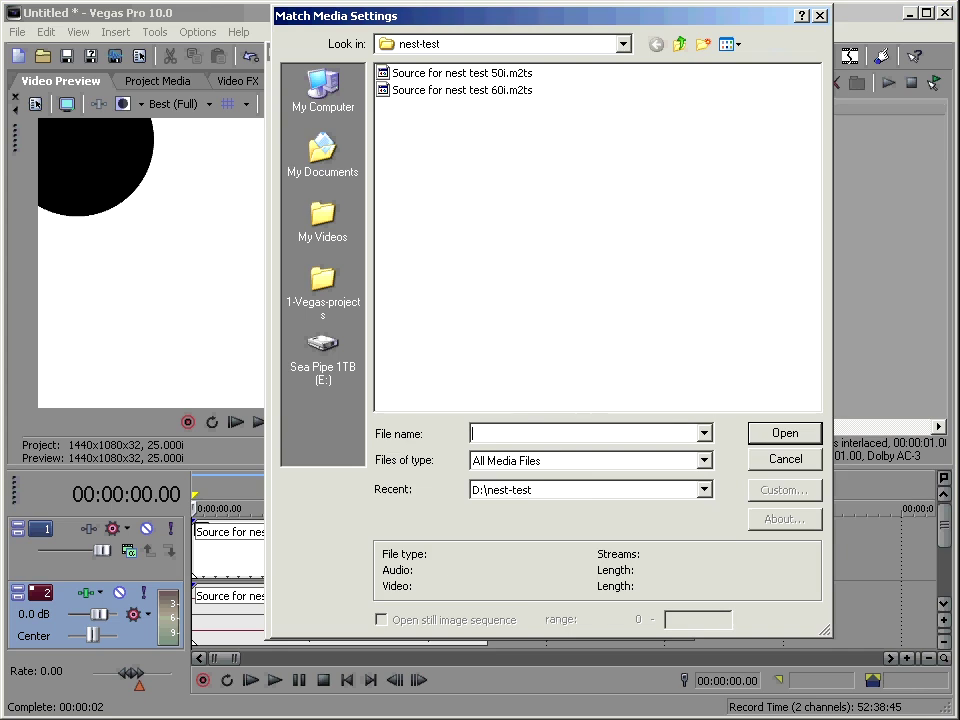
pyautogui.click(460, 72)
pyautogui.press('Return')
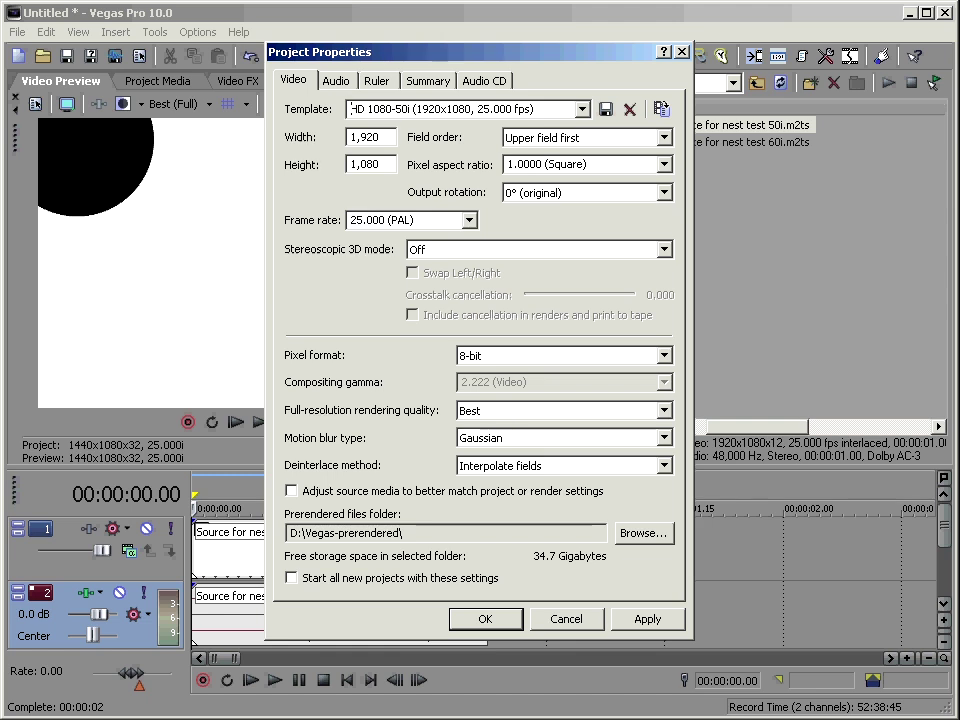
pyautogui.hotkey('alt', 'a')
pyautogui.press('Return')
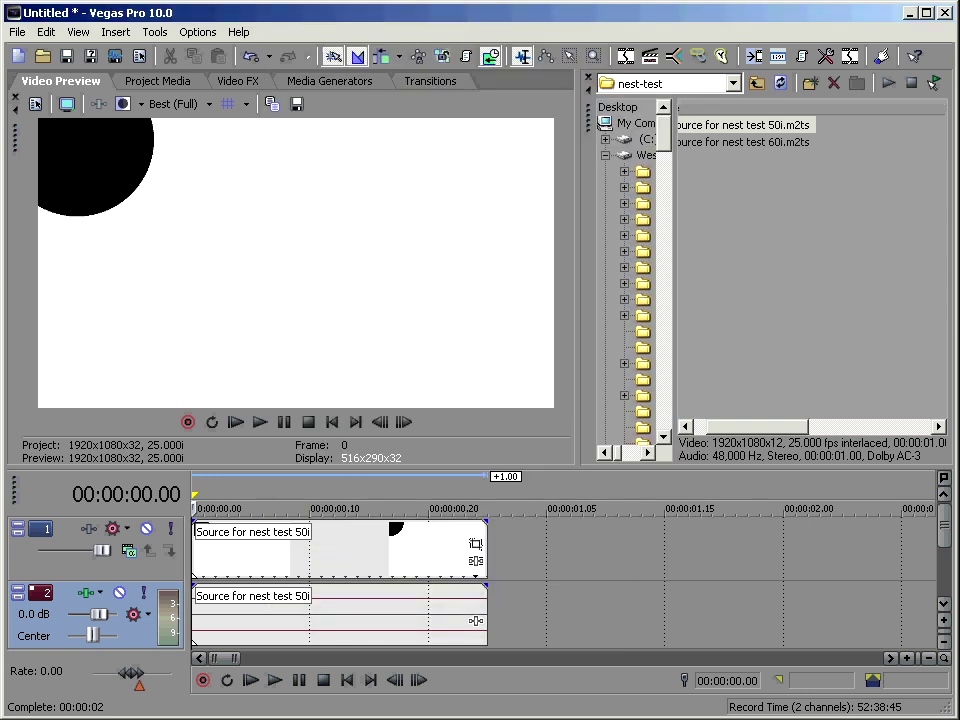
# Select all events, enable looped playback over the whole one-second clip, and preview the moving circle
pyautogui.hotkey('ctrl', 'a')
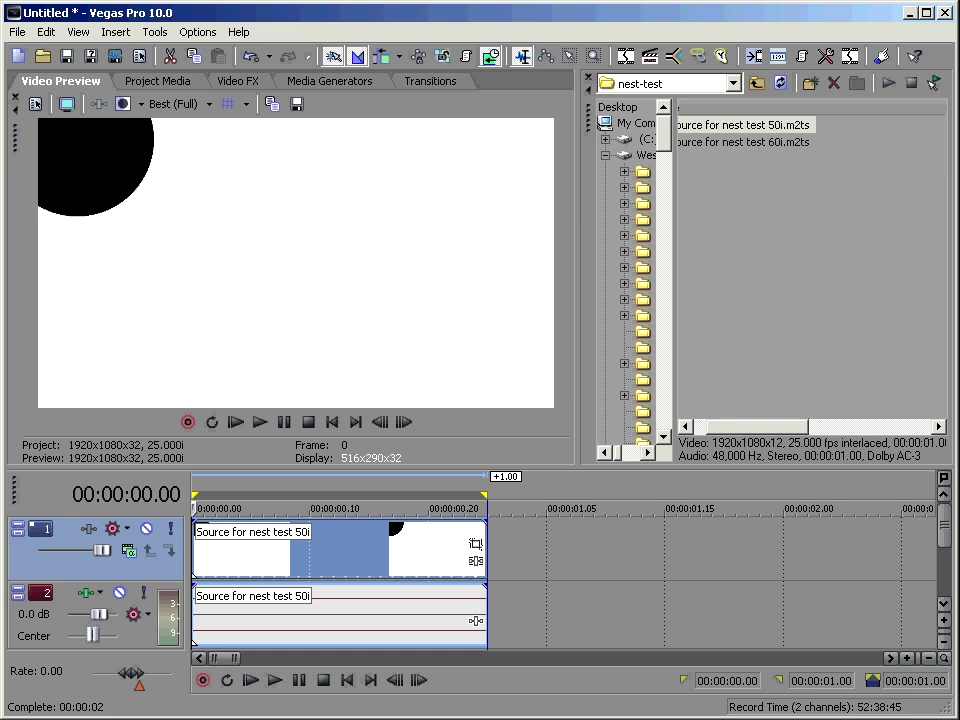
pyautogui.press('q')
pyautogui.press('space')
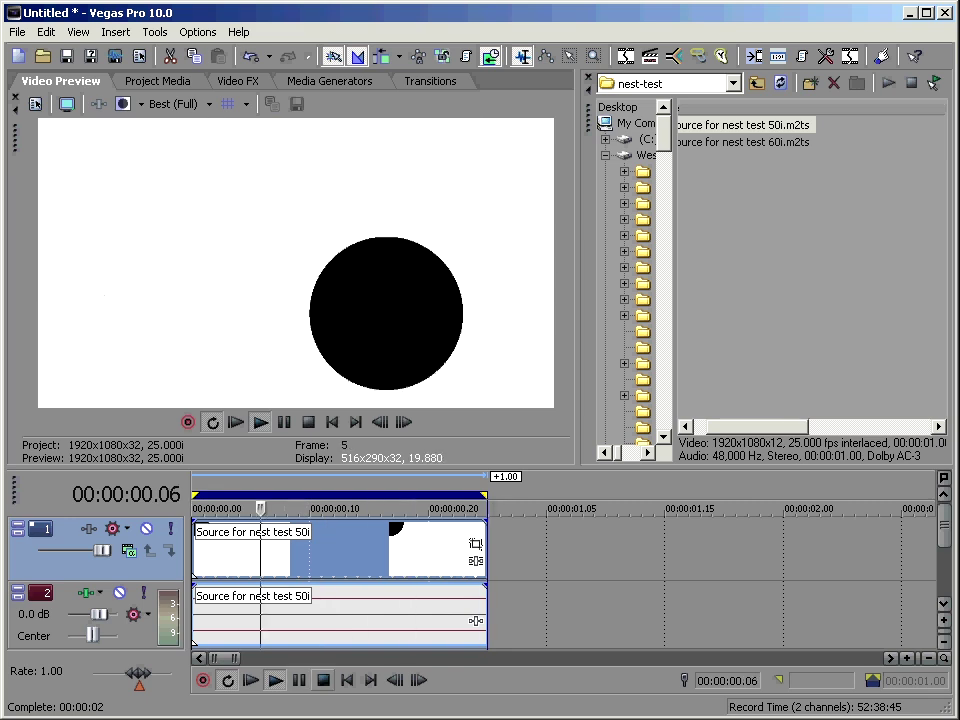
pyautogui.press('space')
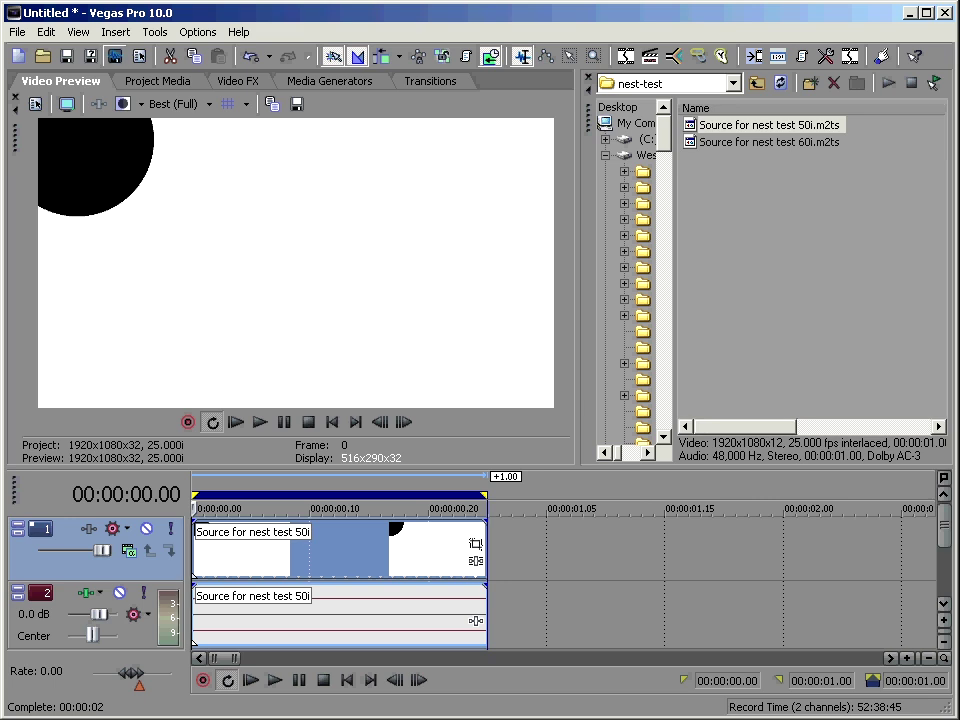
# Render the loop region with the PAL DV Widescreen template as "SD-50i-from-HD-50i-direct.avi" in the nest-test folder
pyautogui.click(115, 56)
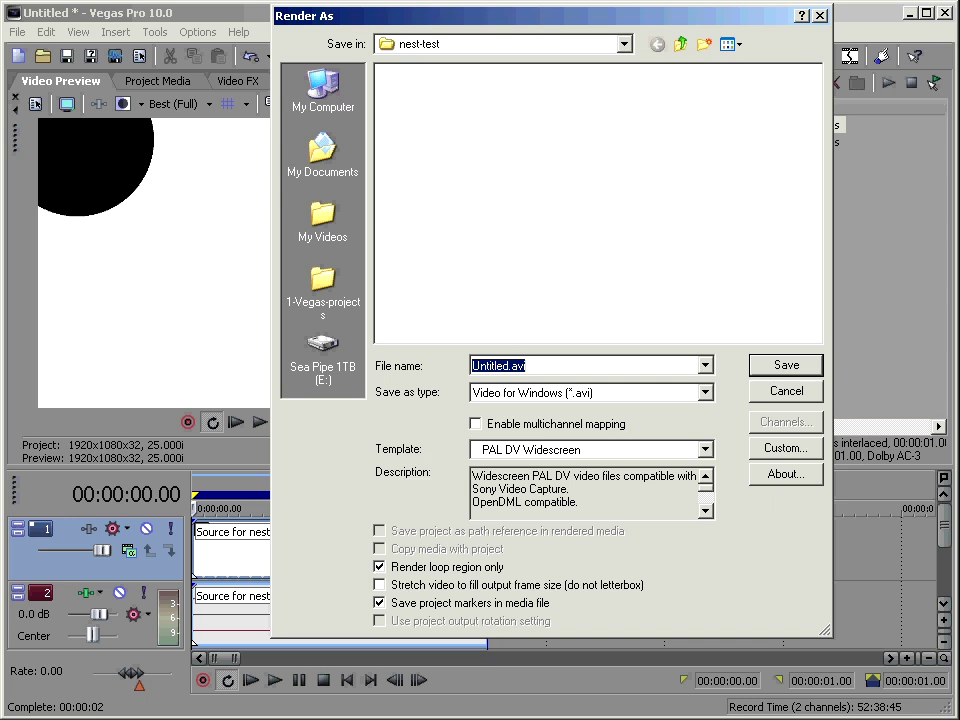
pyautogui.click(490, 365)
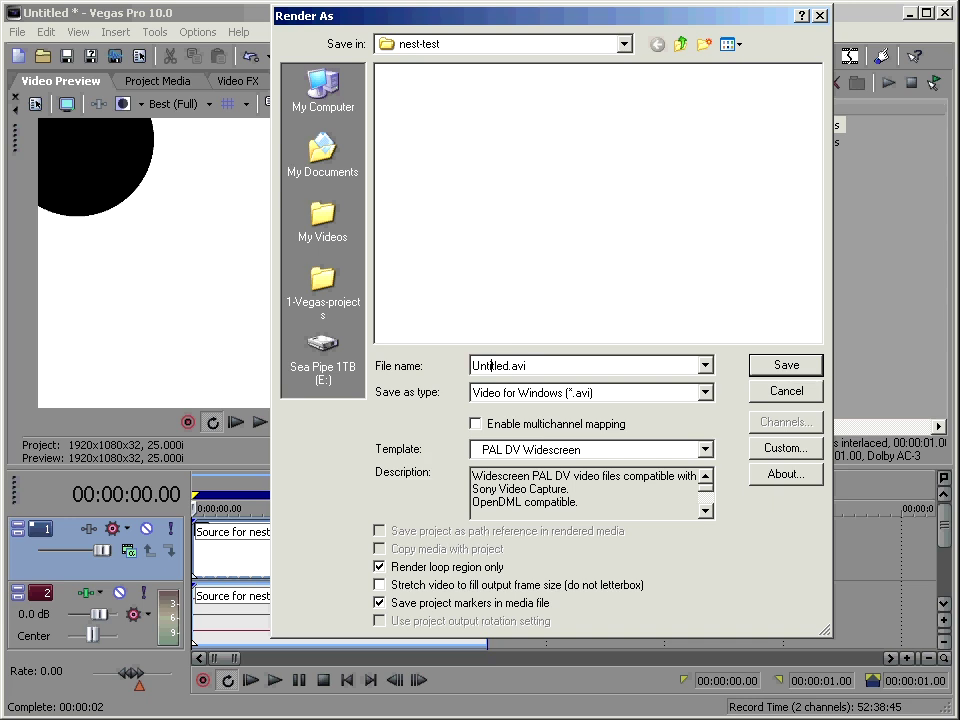
pyautogui.doubleClick(490, 365)
pyautogui.write('SD-50i-fo')
pyautogui.press('BackSpace')
pyautogui.write('rom-')
pyautogui.write('HD')
pyautogui.write('-50i-di')
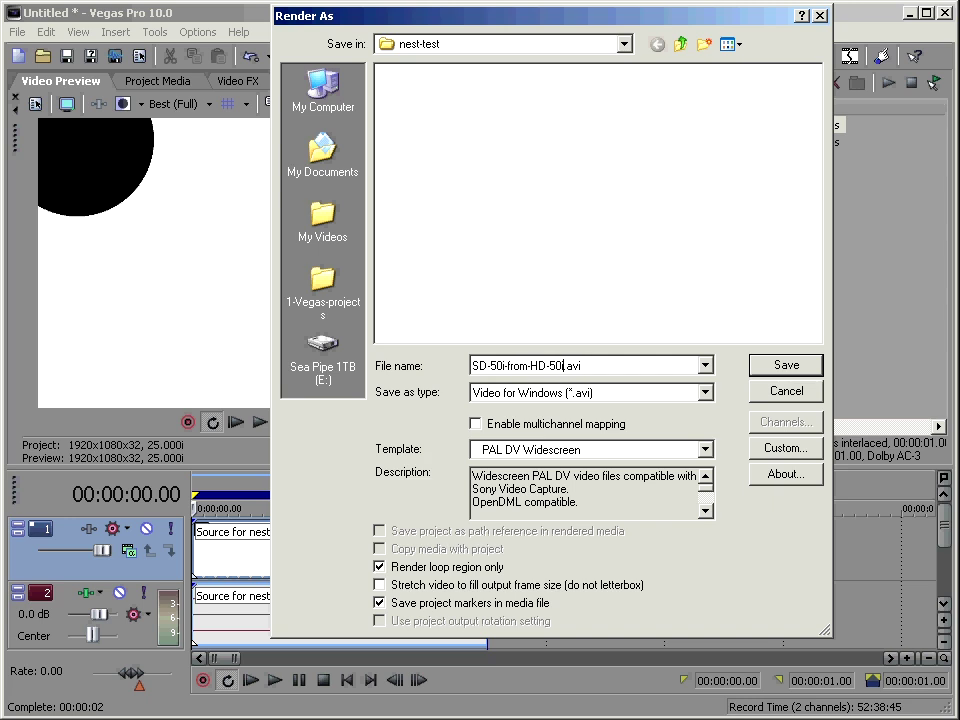
pyautogui.write('rect')
pyautogui.press('Return')
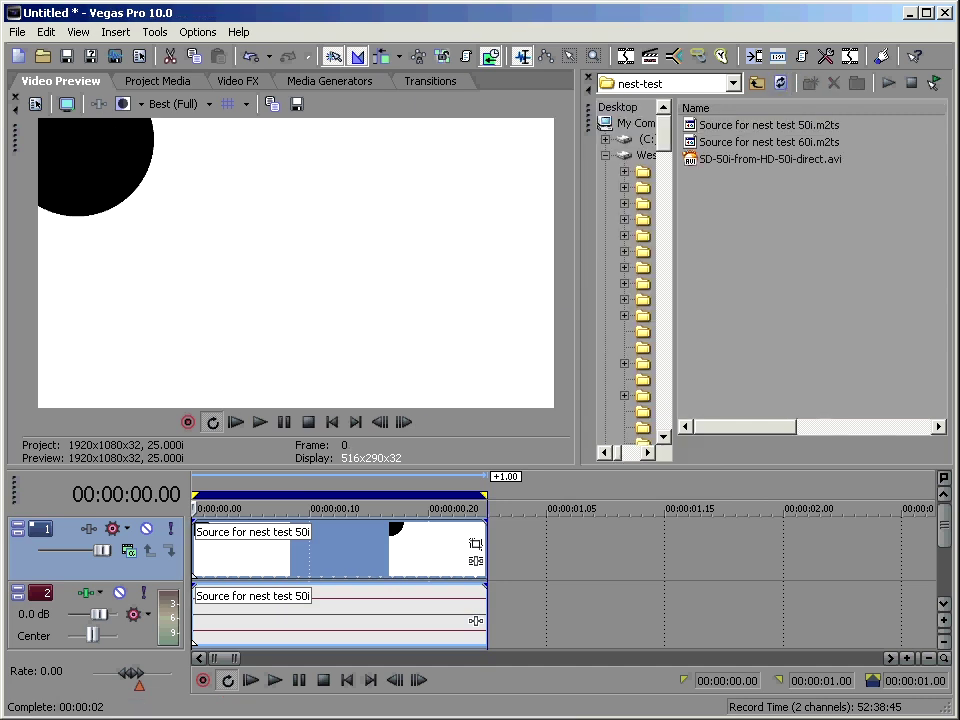
pyautogui.hotkey('alt', 'e')
# Save the project as "child-50i.veg" in the nest-test folder
pyautogui.hotkey('ctrl', 's')
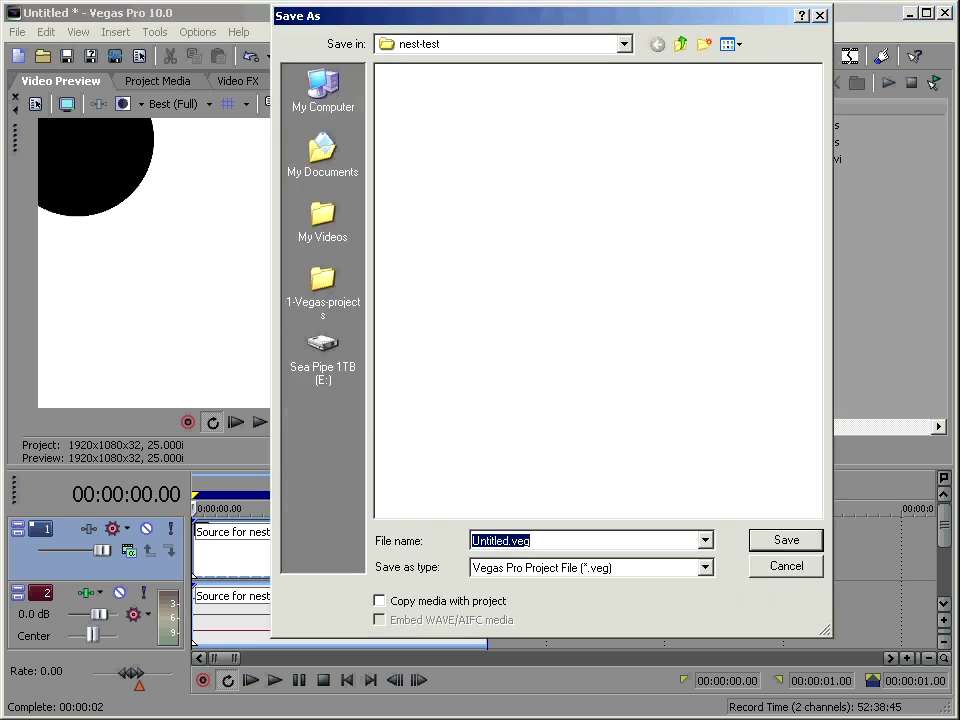
pyautogui.hotkey('shift', 'Left')
pyautogui.hotkey('shift', 'Left')
pyautogui.hotkey('shift', 'Left')
pyautogui.hotkey('shift', 'Left')
pyautogui.write('child-50')
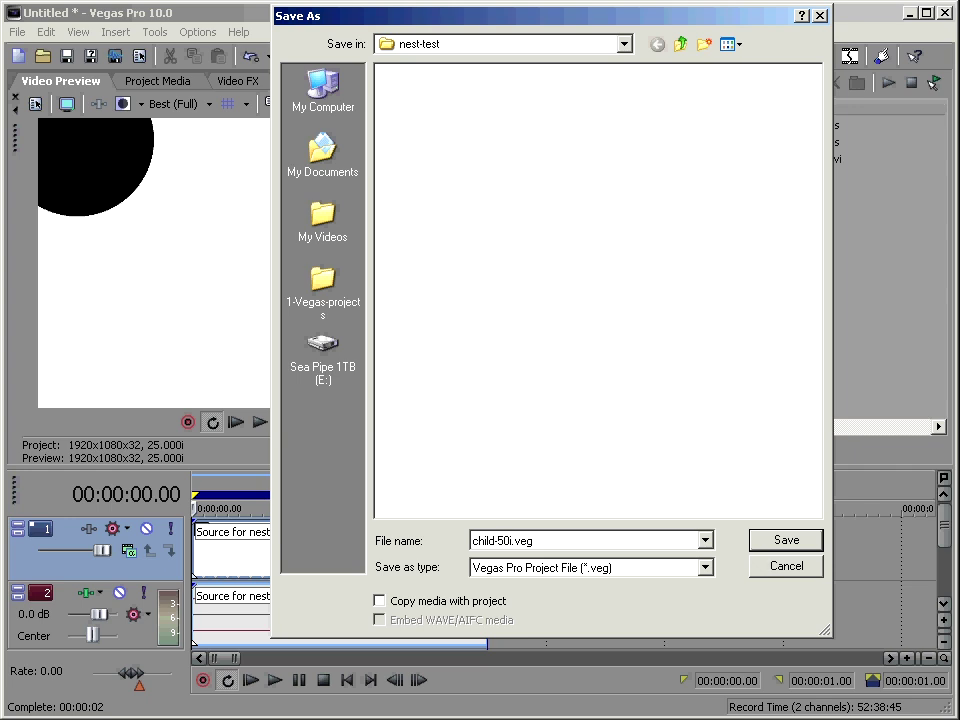
pyautogui.write('i')
pyautogui.press('Return')
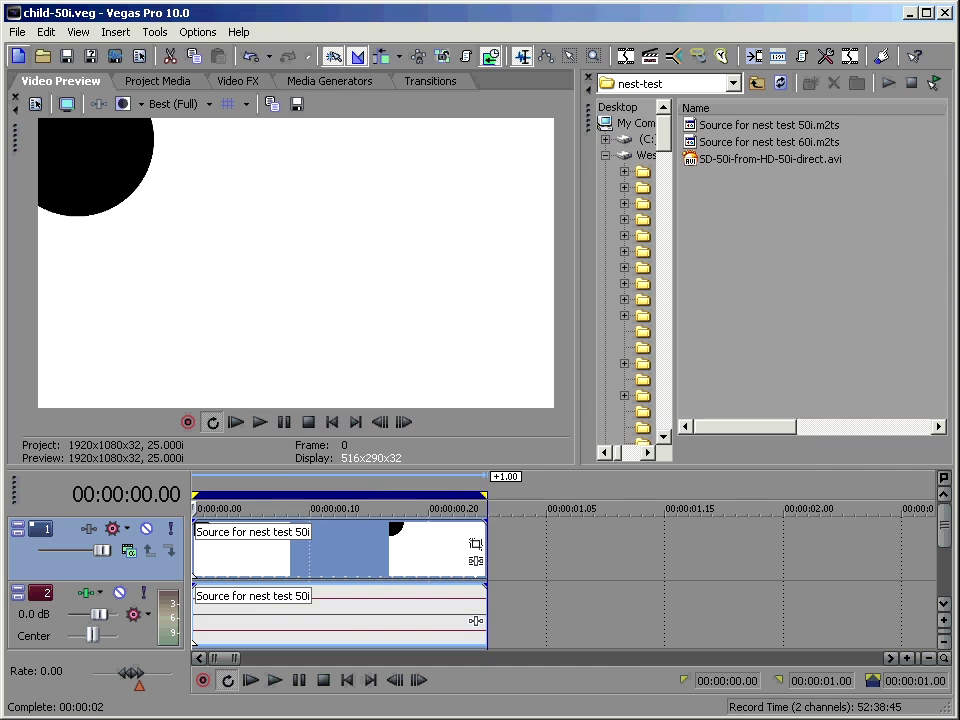
# Start a new project and nest "child-50i.veg" from the refreshed file list at the start of the timeline
pyautogui.click(18, 52)
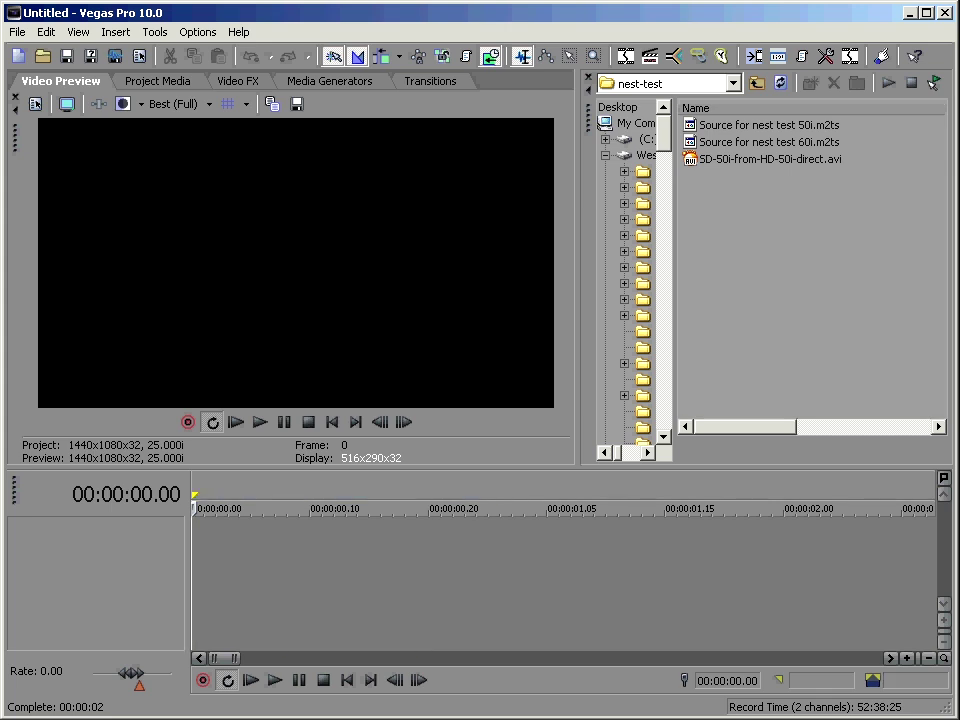
pyautogui.click(781, 83)
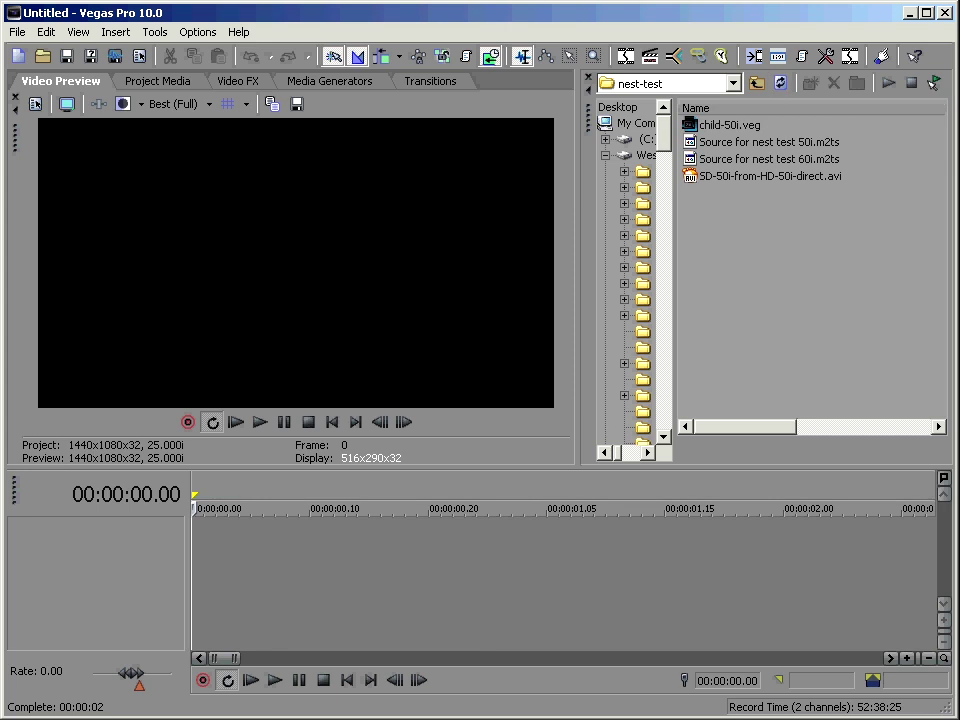
pyautogui.click(728, 124)
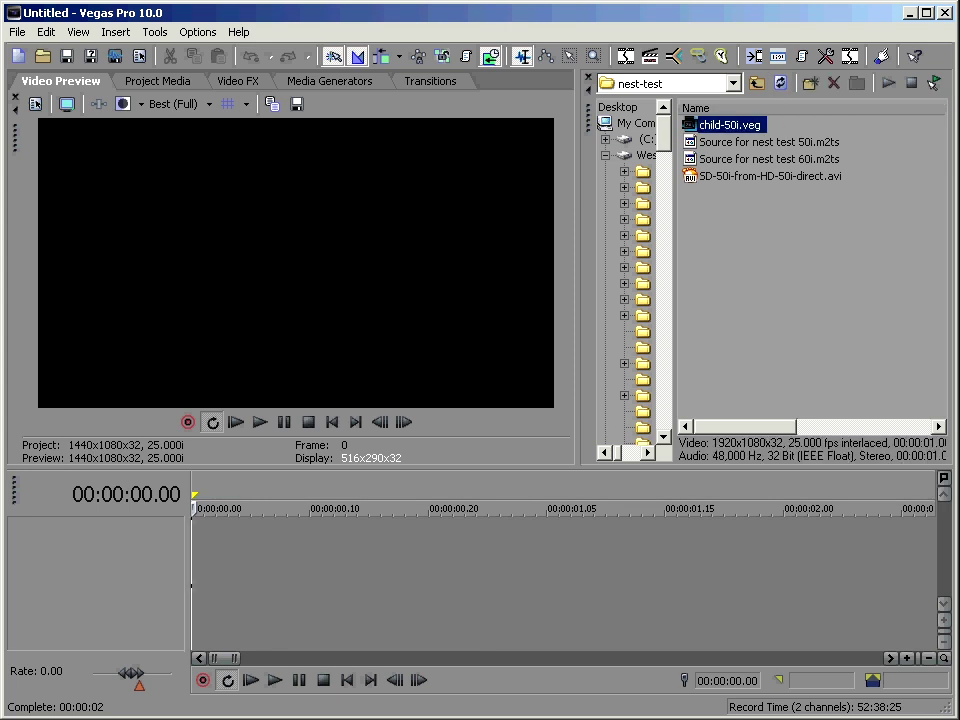
pyautogui.moveTo(728, 124); pyautogui.dragTo(486, 585)
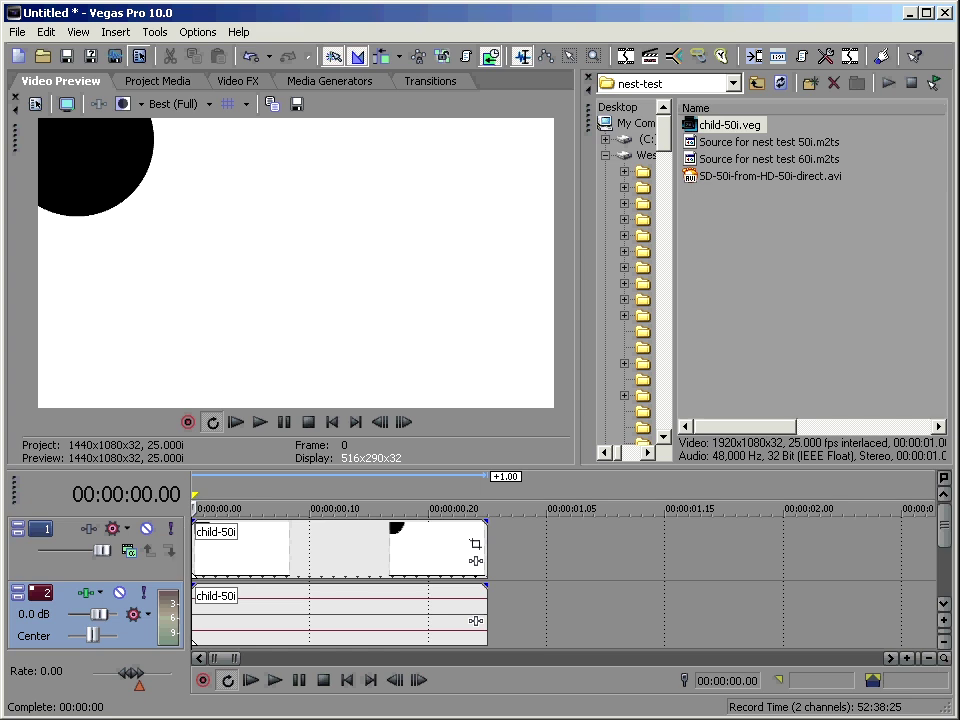
# Match the parent project's video settings to "Source for nest test 50i.m2ts", giving HD 1080-50i (1920x1080, 25.000 fps)
pyautogui.click(139, 56)
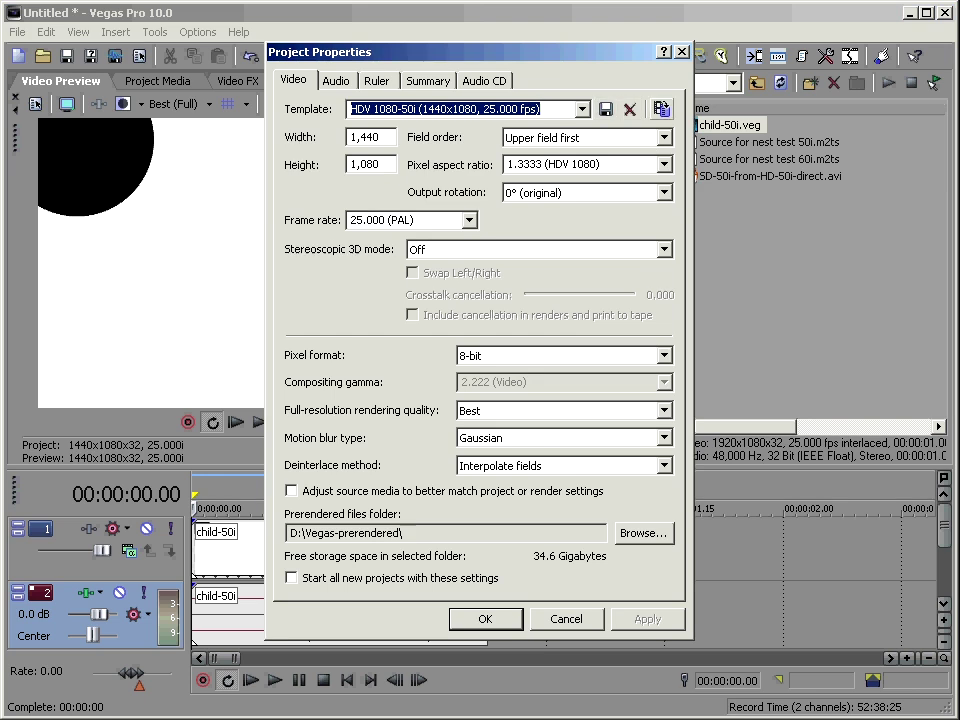
pyautogui.click(661, 108)
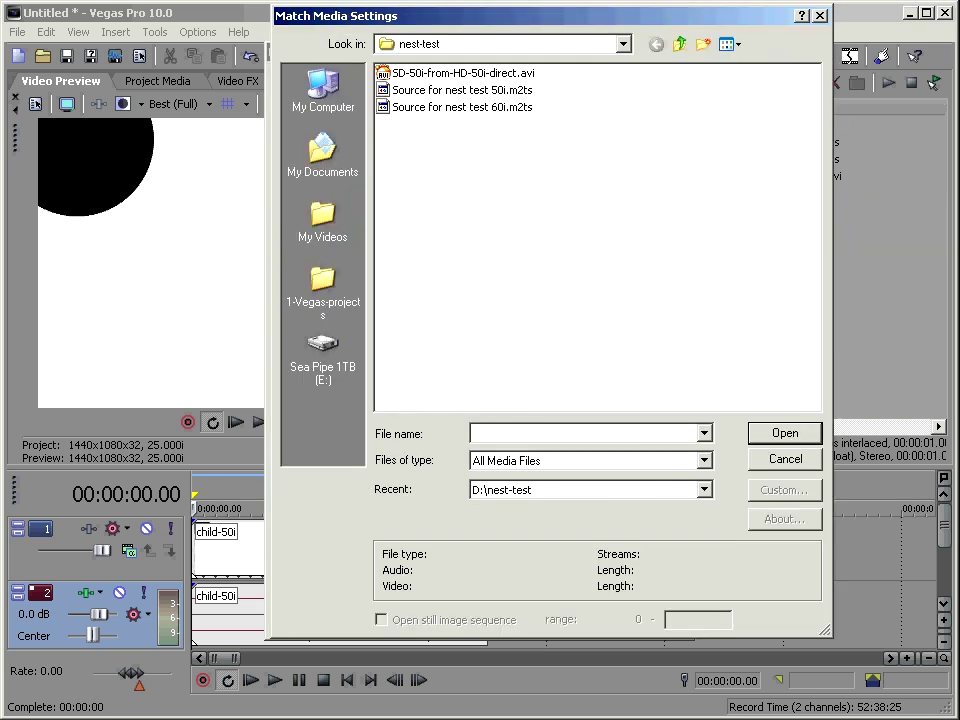
pyautogui.click(462, 90)
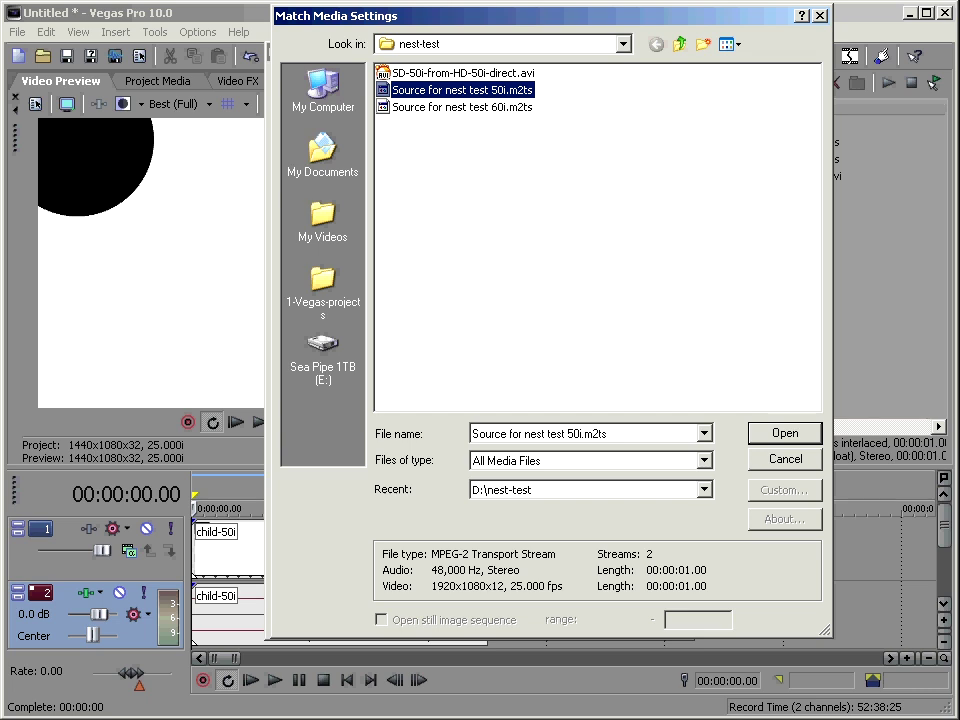
pyautogui.press('Return')
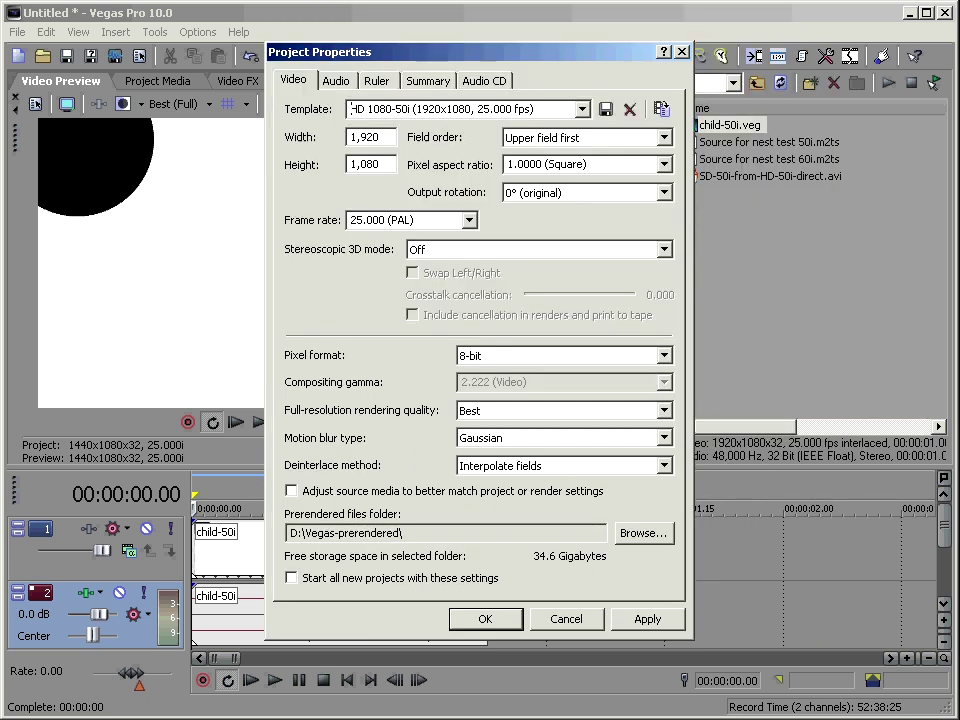
pyautogui.press('Return')
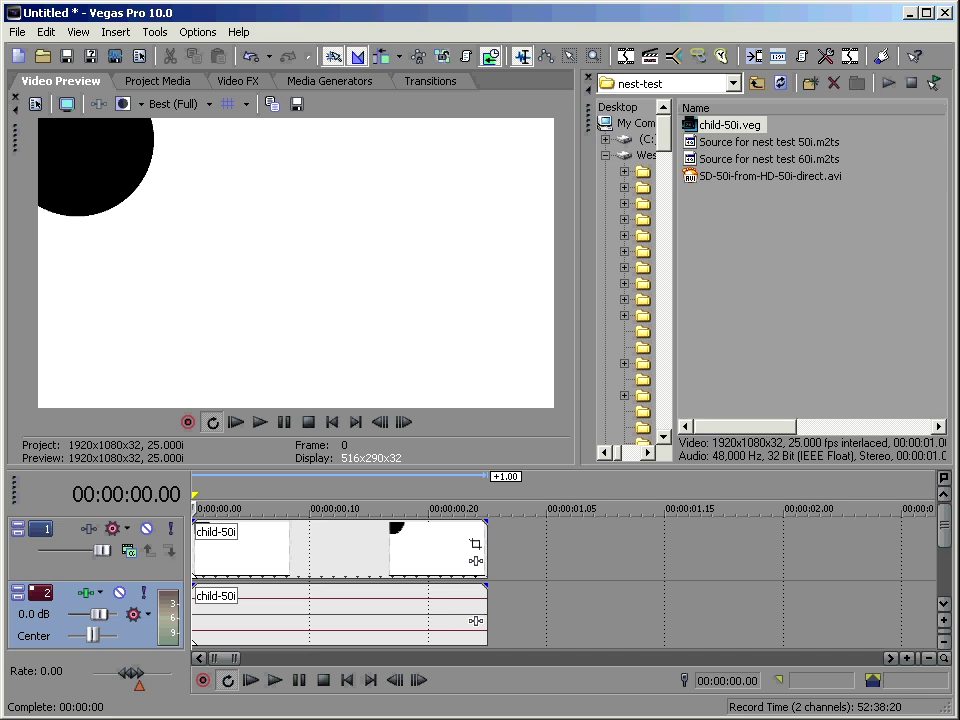
# Render the nested project with the PAL DV Widescreen template as "SD-50i-from-HD-50i-nested.avi" in the nest-test folder
pyautogui.click(90, 56)
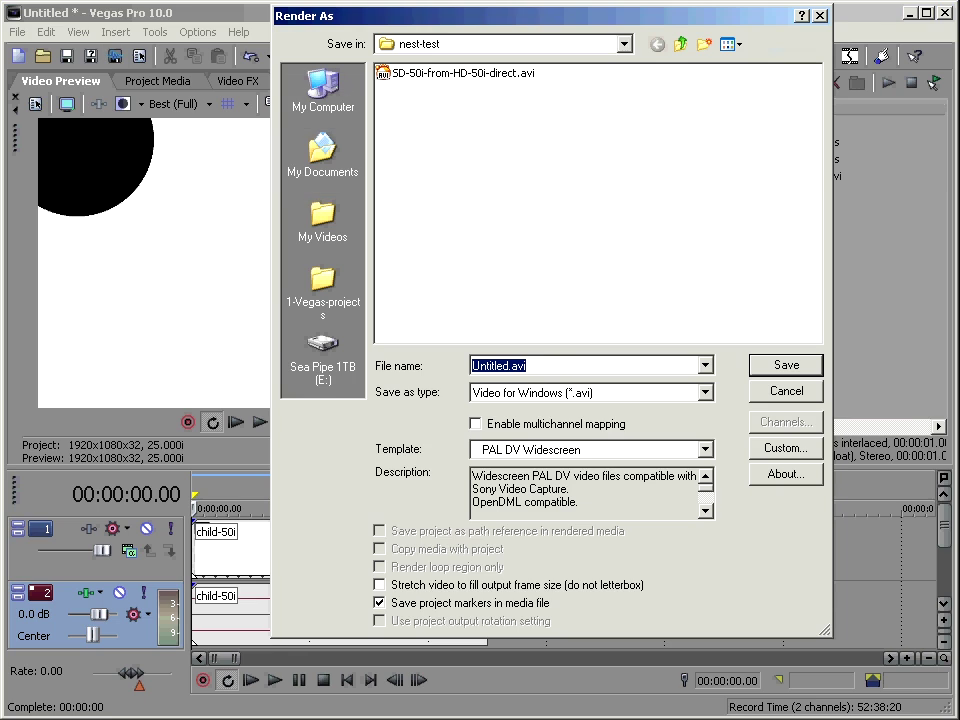
pyautogui.click(460, 72)
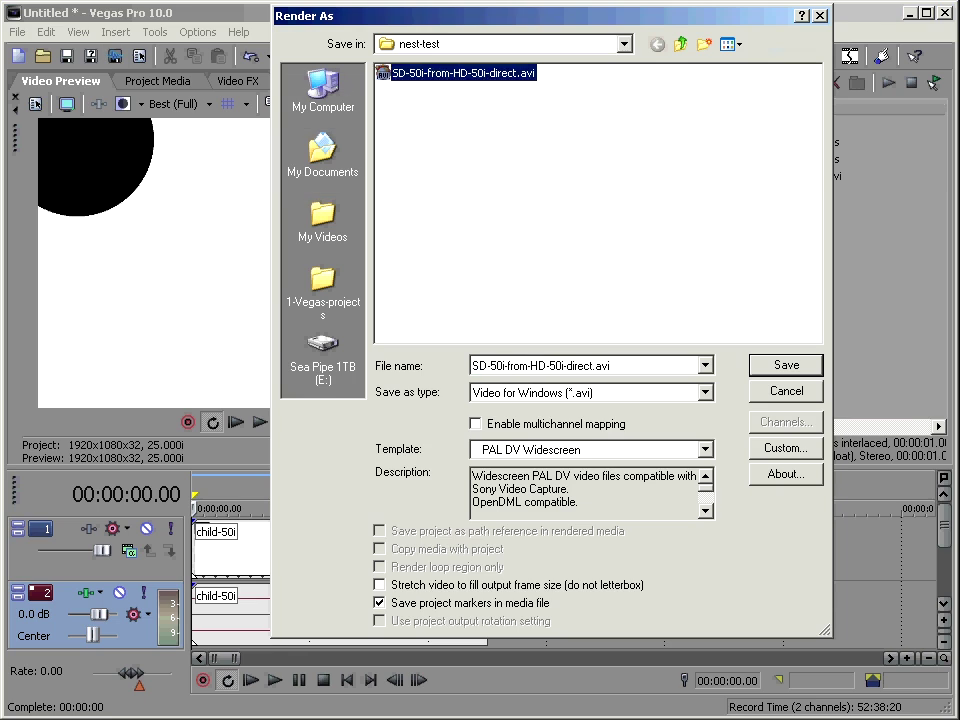
pyautogui.press('Tab')
pyautogui.click(595, 365)
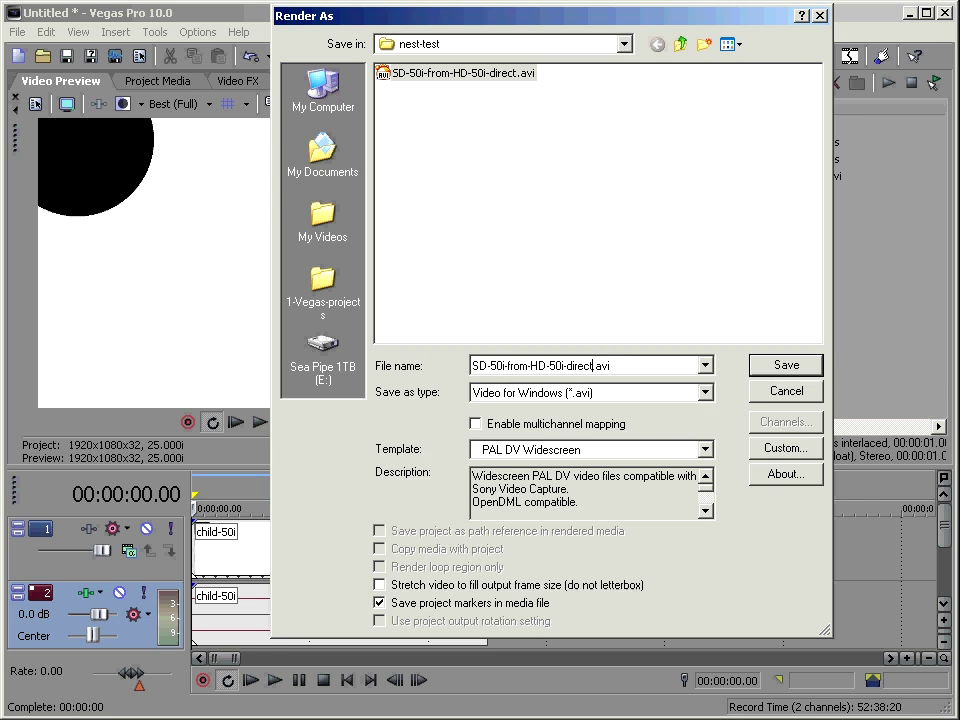
pyautogui.press('BackSpace')
pyautogui.press('BackSpace')
pyautogui.press('BackSpace')
pyautogui.press('BackSpace')
pyautogui.press('BackSpace')
pyautogui.press('BackSpace')
pyautogui.write('nested')
pyautogui.press('Return')
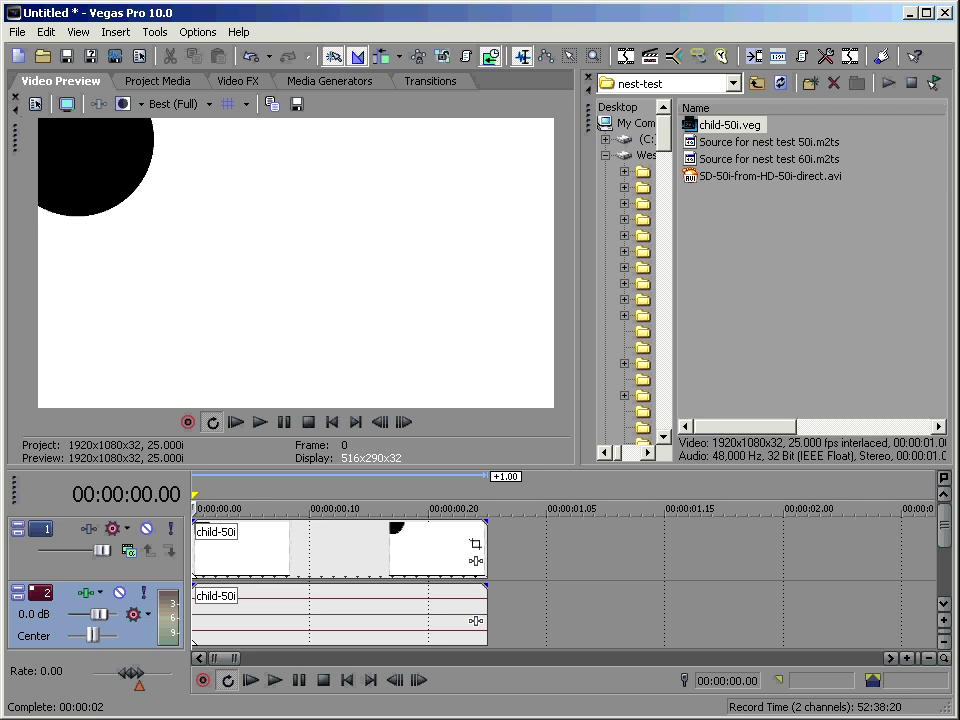
# Start a new project without saving, and place "SD-50i-from-HD-50i-direct.avi" at the timeline start, followed after a small gap by "SD-50i-from-HD-50i-nested.avi"
pyautogui.click(18, 55)
pyautogui.press('Tab')
pyautogui.press('Return')
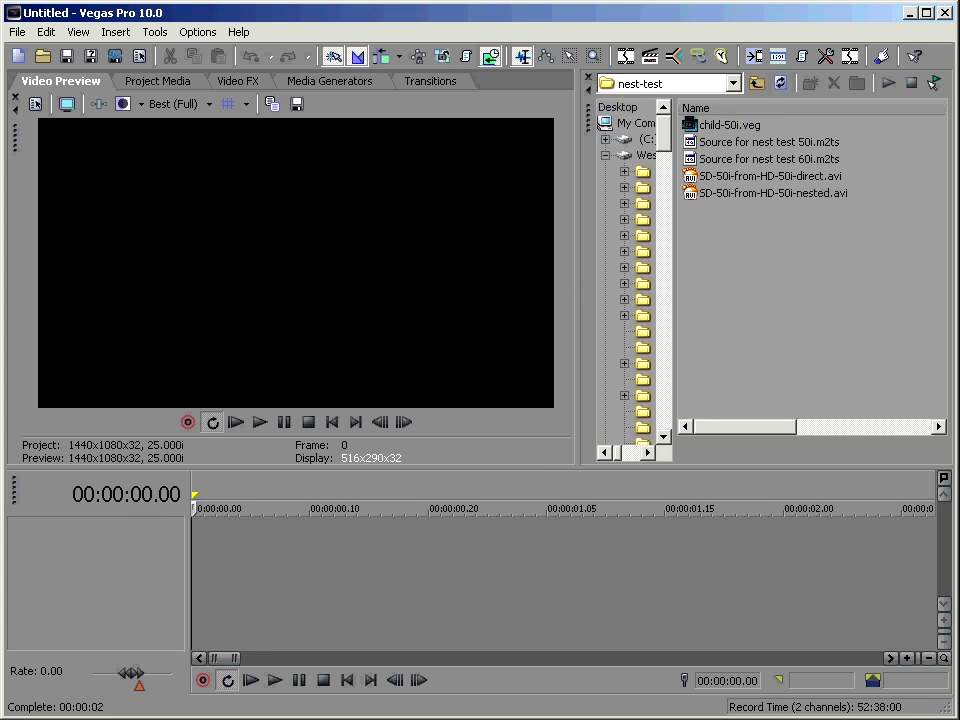
pyautogui.moveTo(770, 176); pyautogui.dragTo(196, 562)
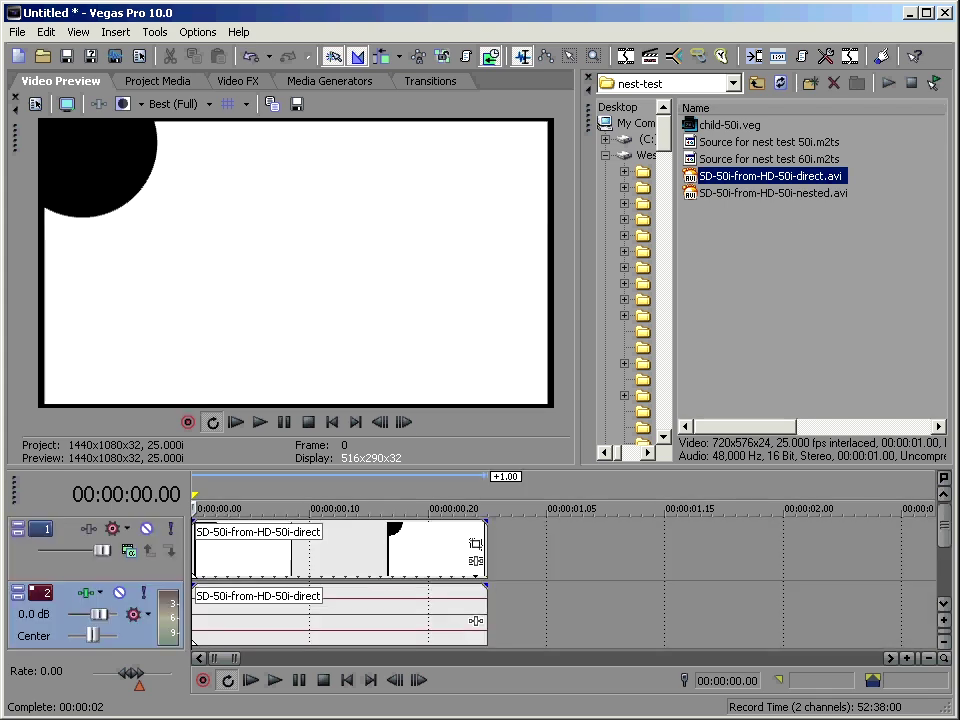
pyautogui.moveTo(772, 193); pyautogui.dragTo(502, 560)
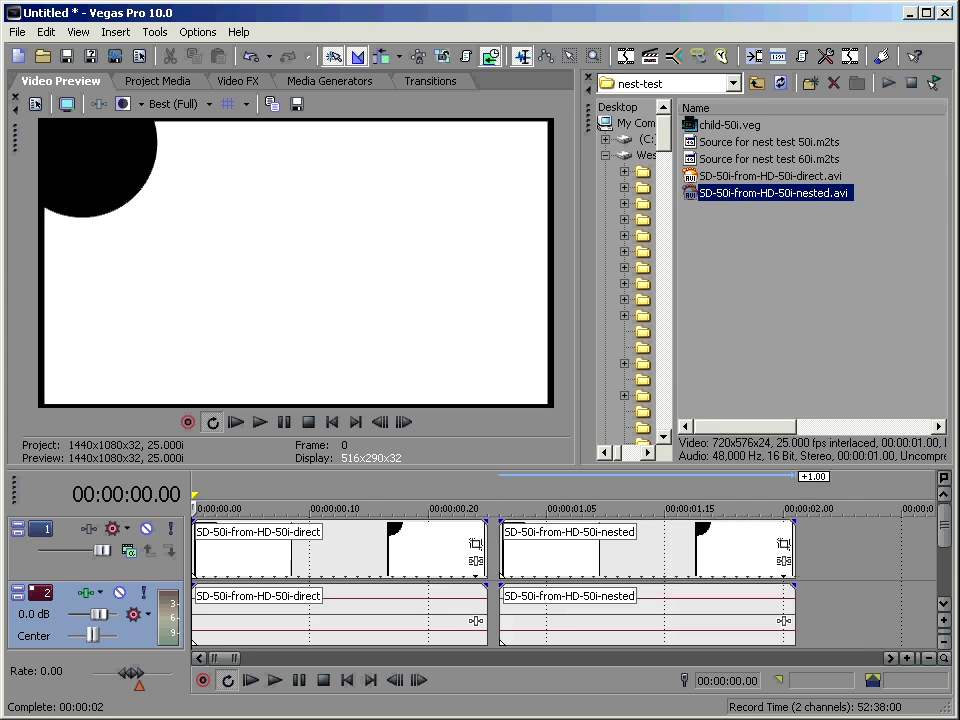
# Open the comparison project's video properties and choose the PAL DV Widescreen (720x576, 25.000 fps) template
pyautogui.click(139, 56)
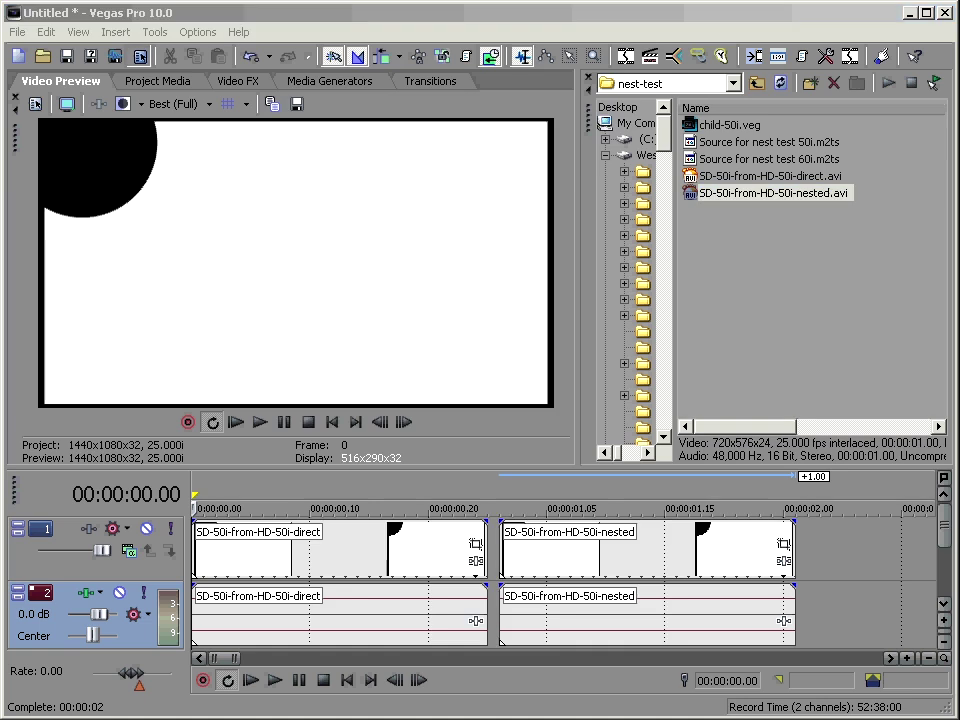
pyautogui.hotkey('alt', 'Down')
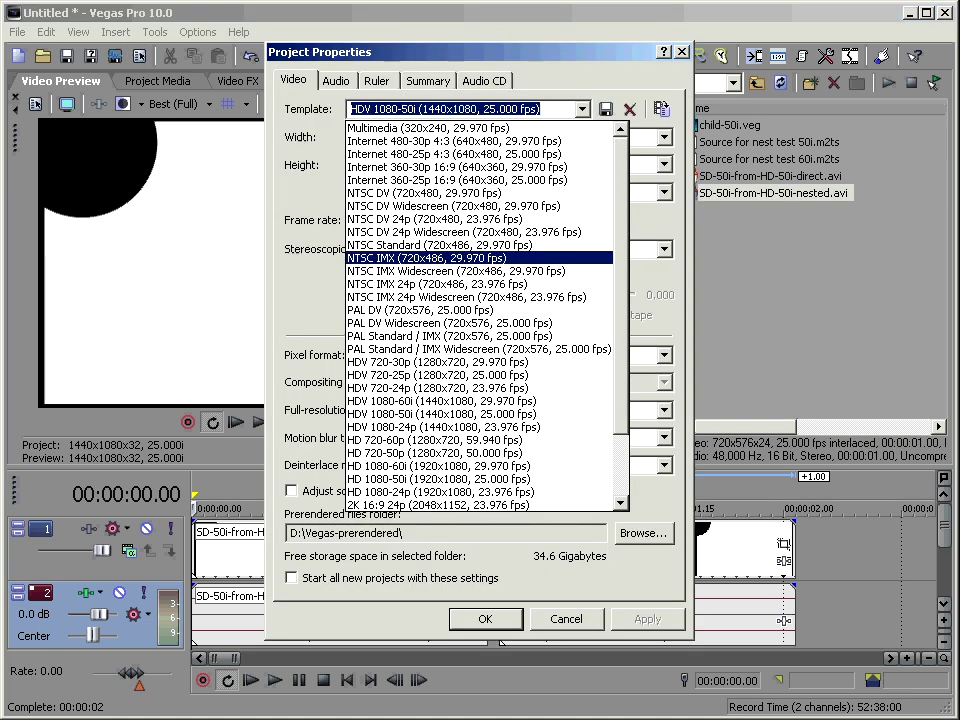
pyautogui.press('Up')
pyautogui.press('Up')
pyautogui.press('Up')
pyautogui.press('Up')
pyautogui.press('Up')
pyautogui.press('Down')
pyautogui.press('Down')
pyautogui.press('Down')
pyautogui.press('Down')
pyautogui.press('Down')
pyautogui.press('Down')
pyautogui.press('Down')
pyautogui.press('Down')
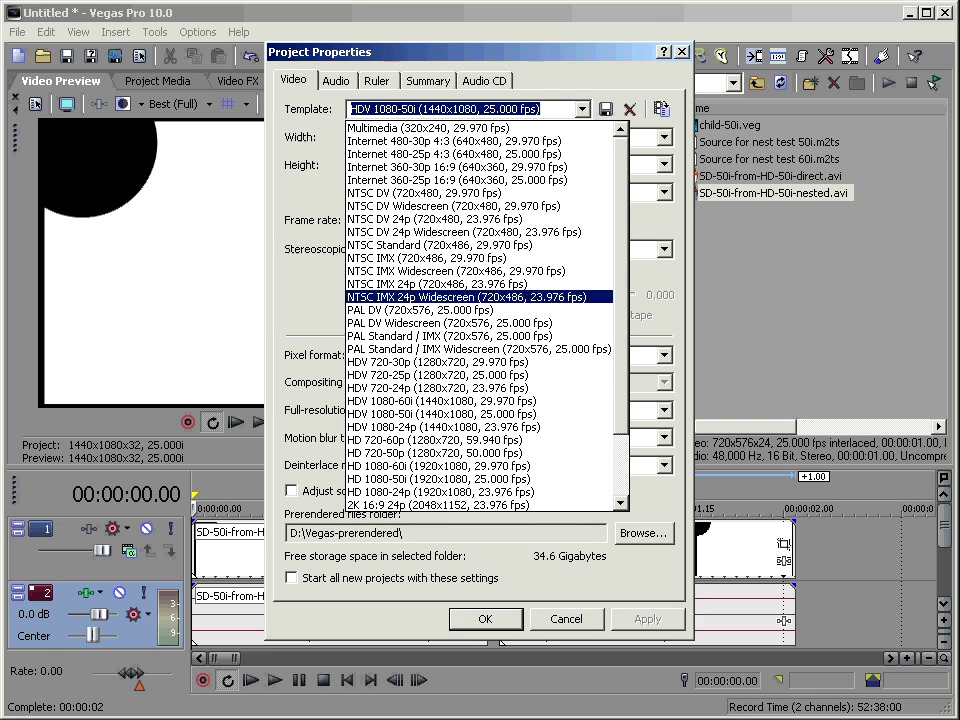
pyautogui.press('Down')
pyautogui.press('Down')
pyautogui.press('Return')
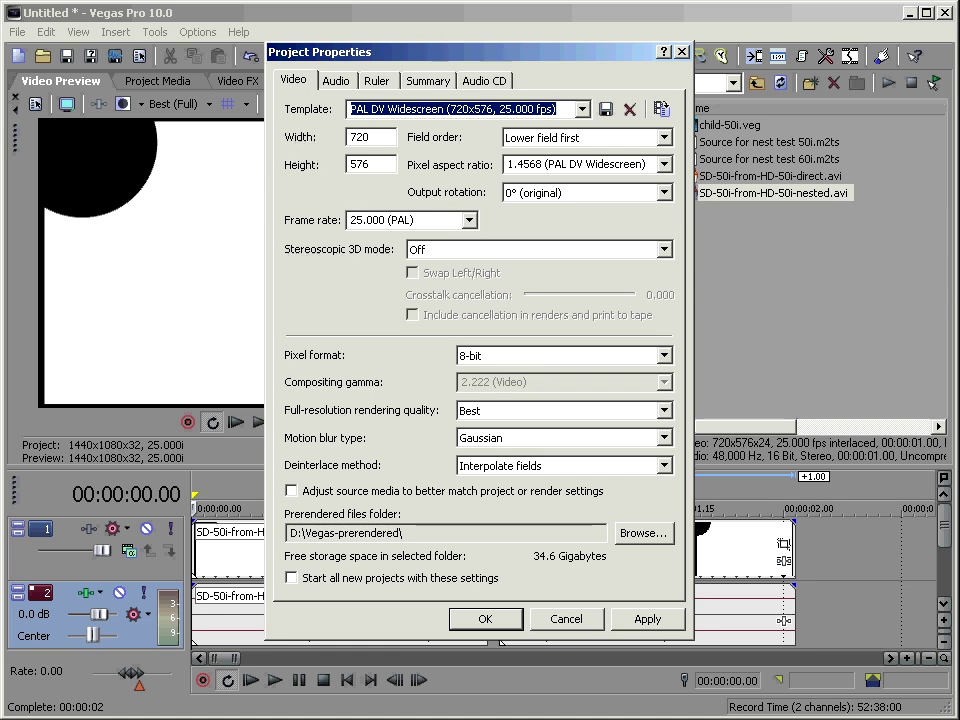
# Set the project's frame rate to 50.000 (Double PAL) and field order to None (progressive scan), and apply the properties
pyautogui.click(468, 219)
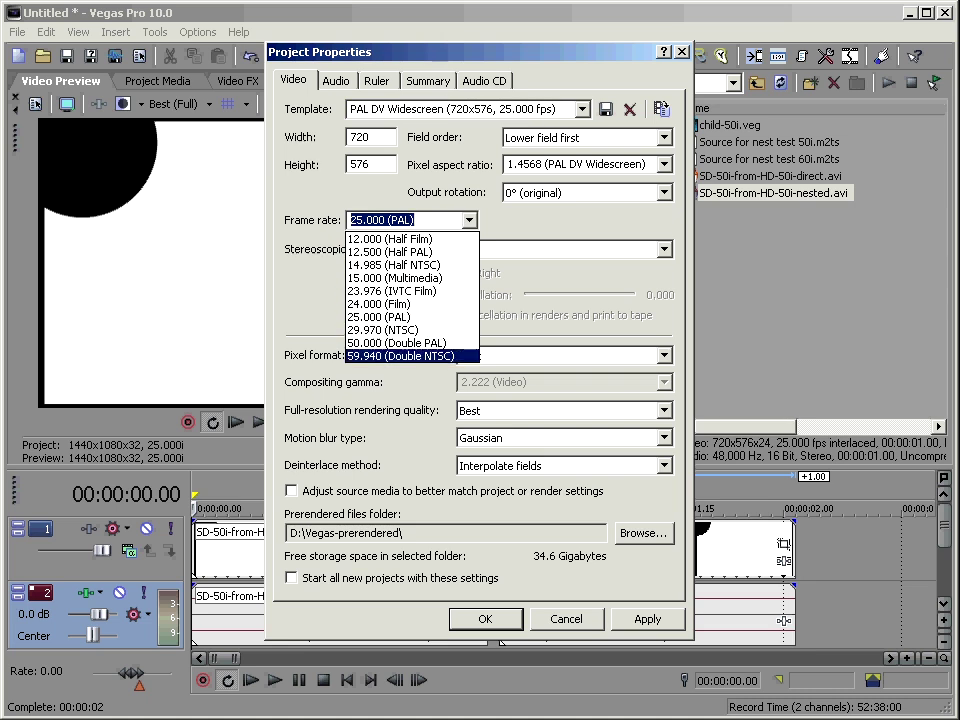
pyautogui.press('Return')
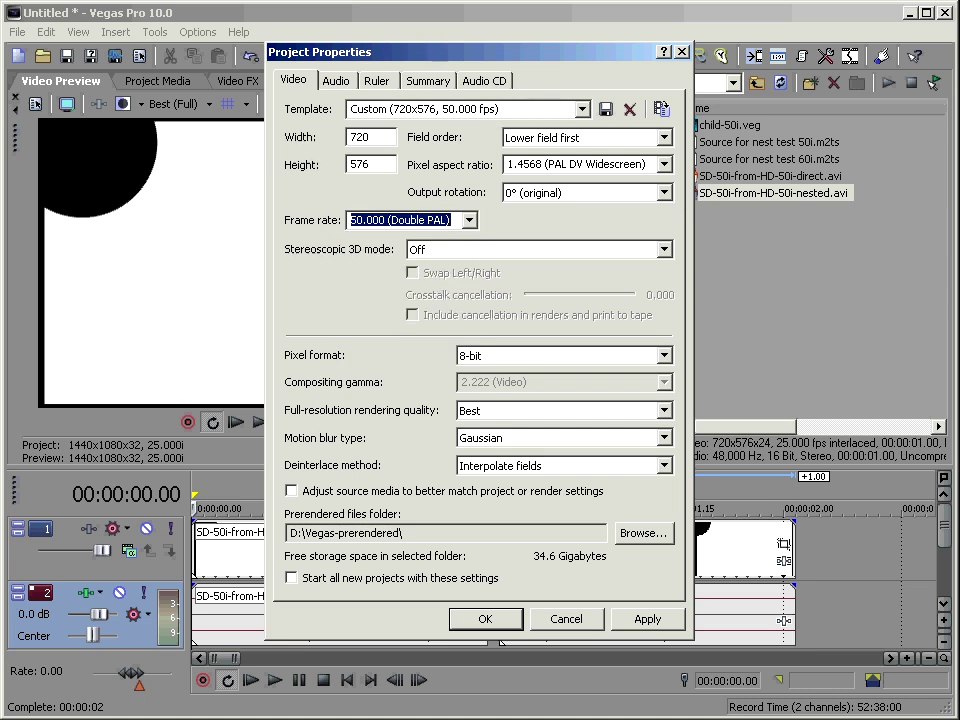
pyautogui.click(663, 137)
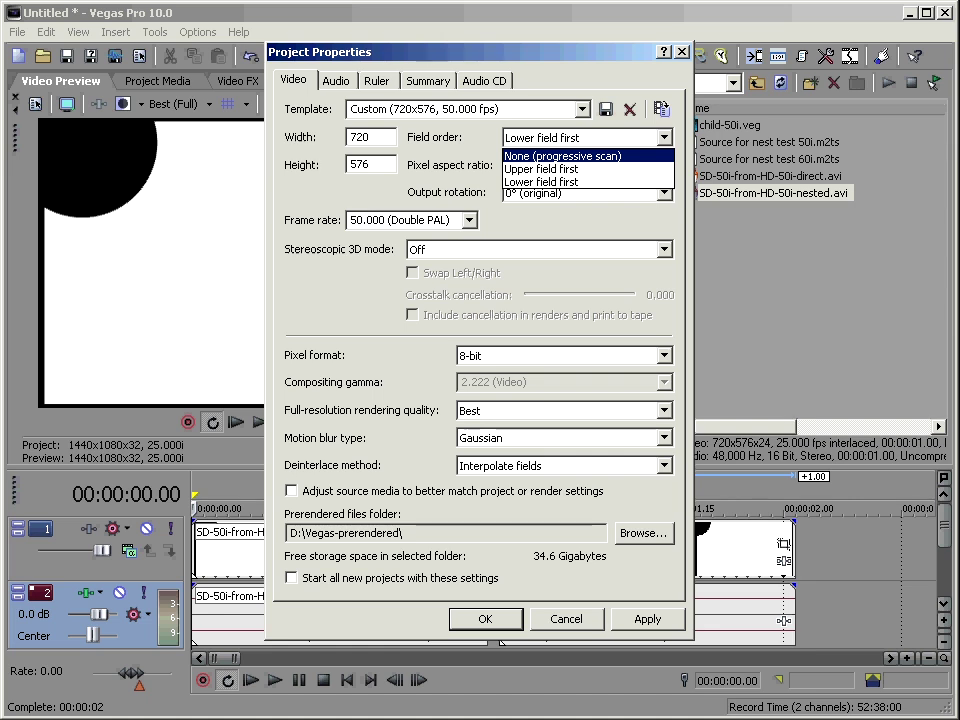
pyautogui.press('Return')
pyautogui.hotkey('alt', 'a')
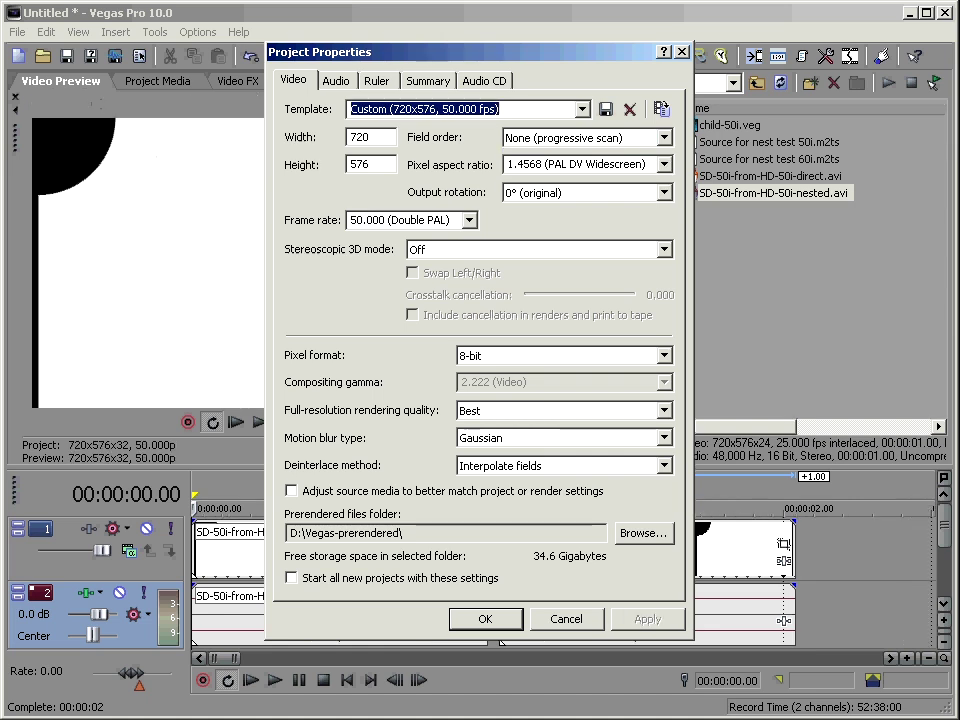
pyautogui.press('Return')
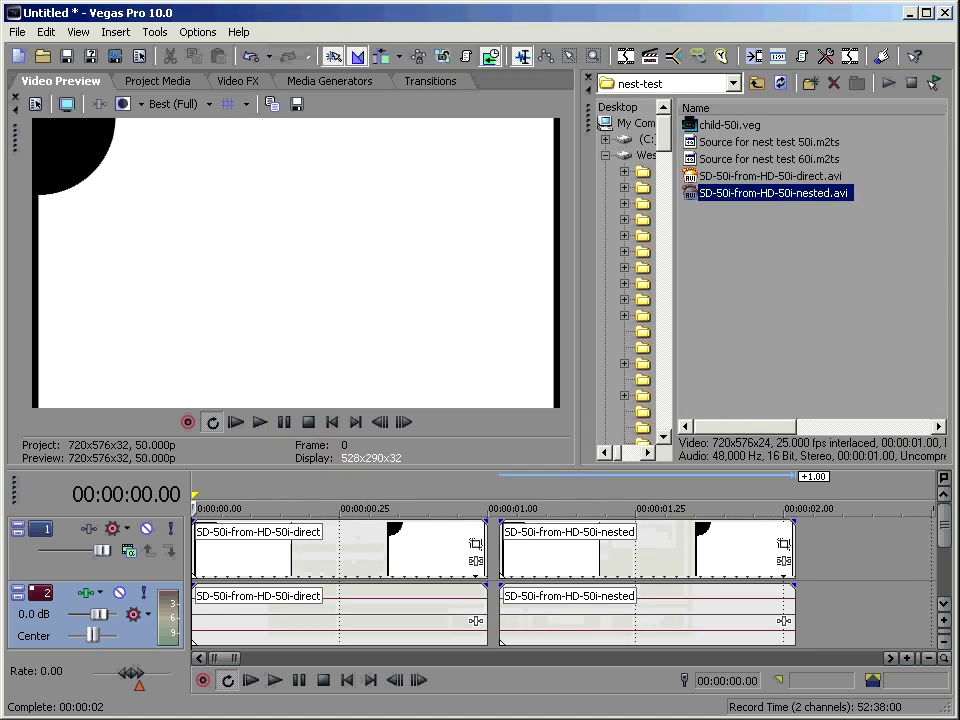
# Step frame by frame back and forth through the "SD-50i-from-HD-50i-direct" clip to examine the circle's motion on each field
pyautogui.click(240, 509)
pyautogui.scroll(2, 240, 509)
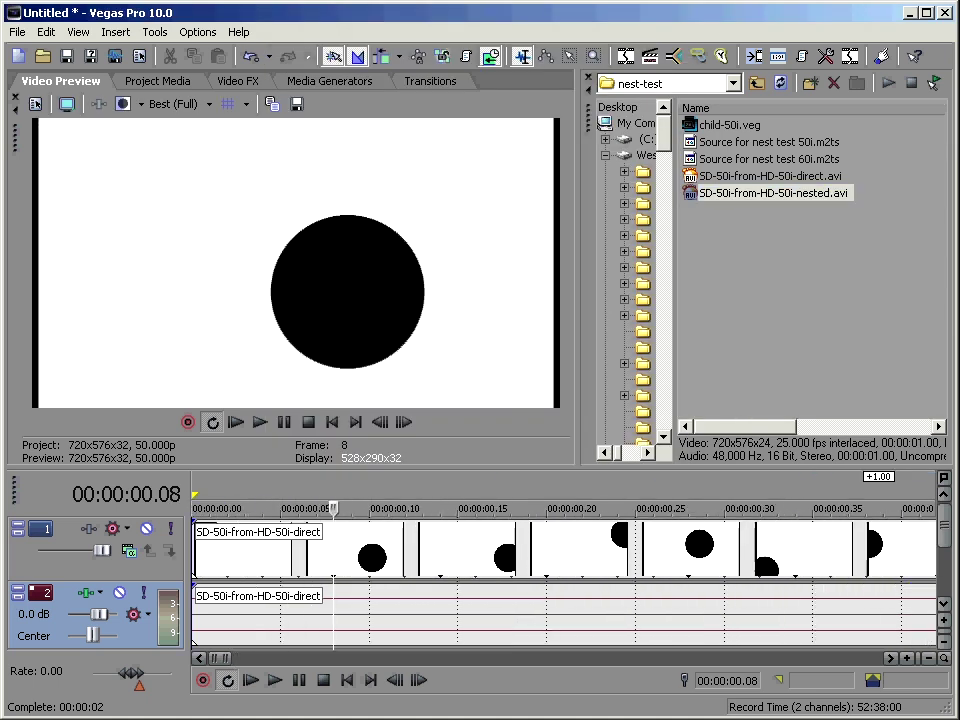
pyautogui.scroll(2, 240, 509)
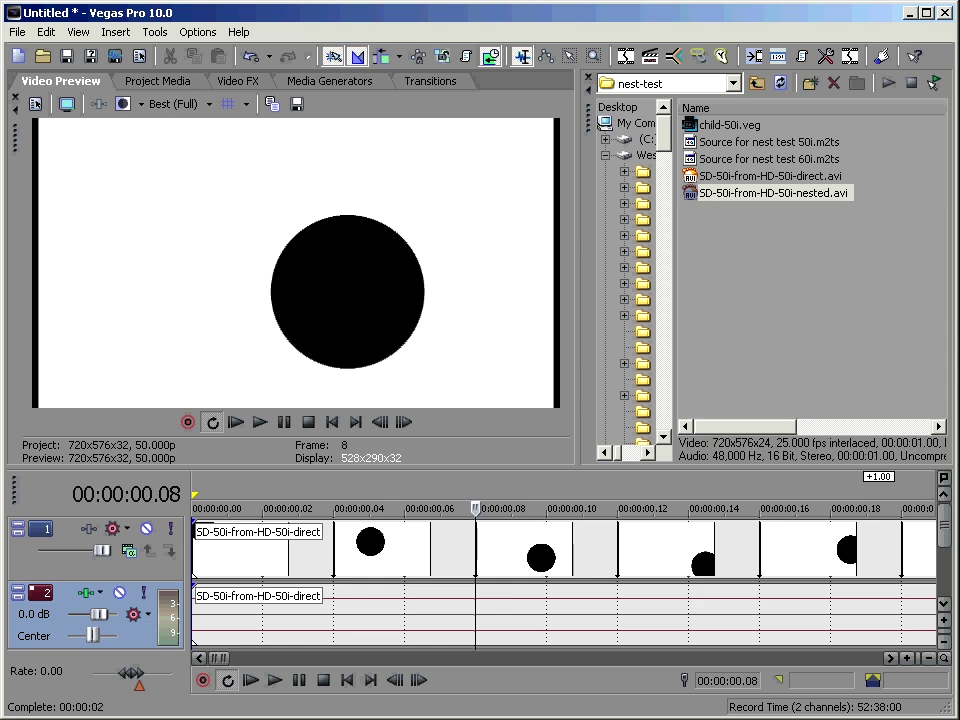
pyautogui.hotkey('alt', 'Right')
pyautogui.hotkey('alt', 'Right')
pyautogui.hotkey('alt', 'Right')
pyautogui.hotkey('alt', 'Right')
pyautogui.hotkey('alt', 'Right')
pyautogui.hotkey('alt', 'Right')
pyautogui.hotkey('alt', 'Right')
pyautogui.hotkey('alt', 'Right')
pyautogui.hotkey('alt', 'Right')
pyautogui.hotkey('alt', 'Right')
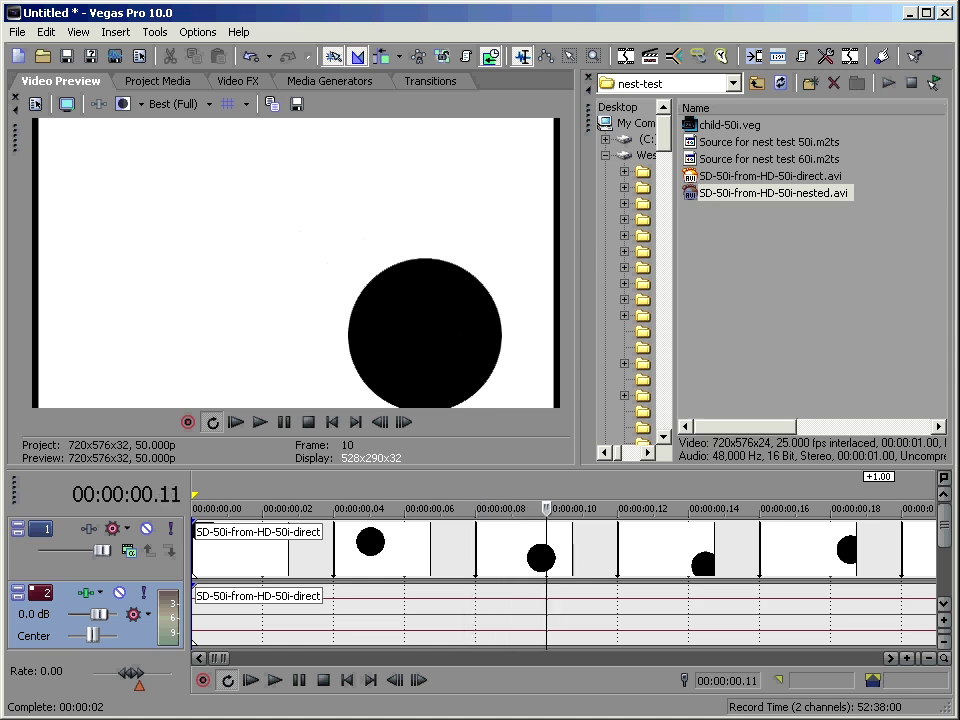
pyautogui.hotkey('alt', 'Left')
pyautogui.hotkey('alt', 'Left')
pyautogui.hotkey('alt', 'Left')
pyautogui.hotkey('alt', 'Left')
pyautogui.hotkey('alt', 'Left')
pyautogui.hotkey('alt', 'Left')
pyautogui.hotkey('alt', 'Left')
pyautogui.hotkey('alt', 'Left')
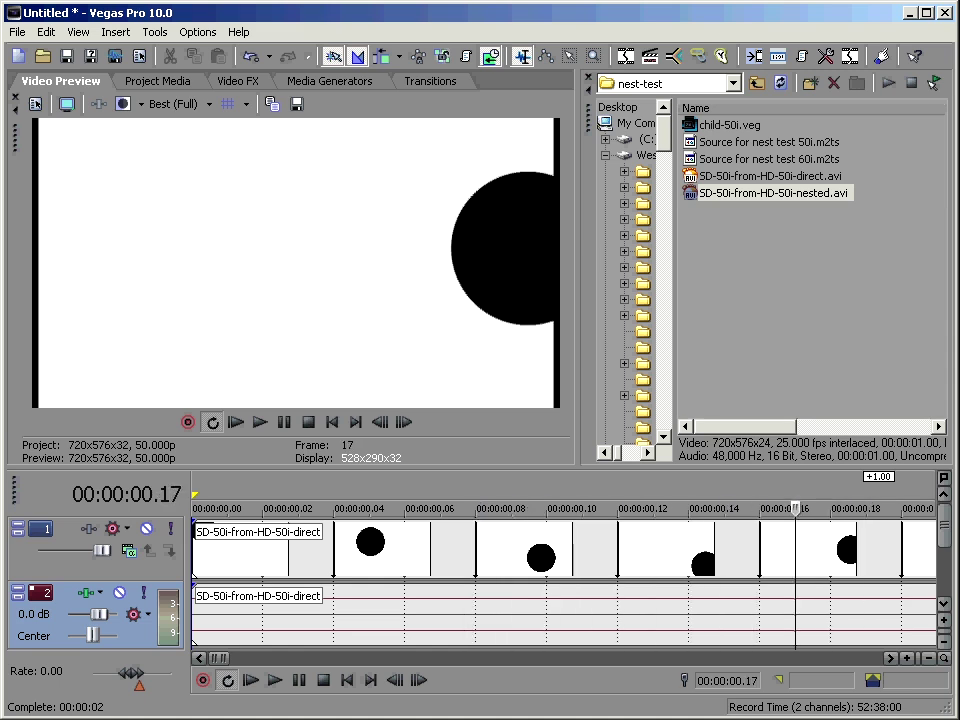
pyautogui.hotkey('alt', 'Left')
pyautogui.hotkey('alt', 'Left')
pyautogui.hotkey('alt', 'Left')
pyautogui.hotkey('alt', 'Left')
pyautogui.hotkey('alt', 'Left')
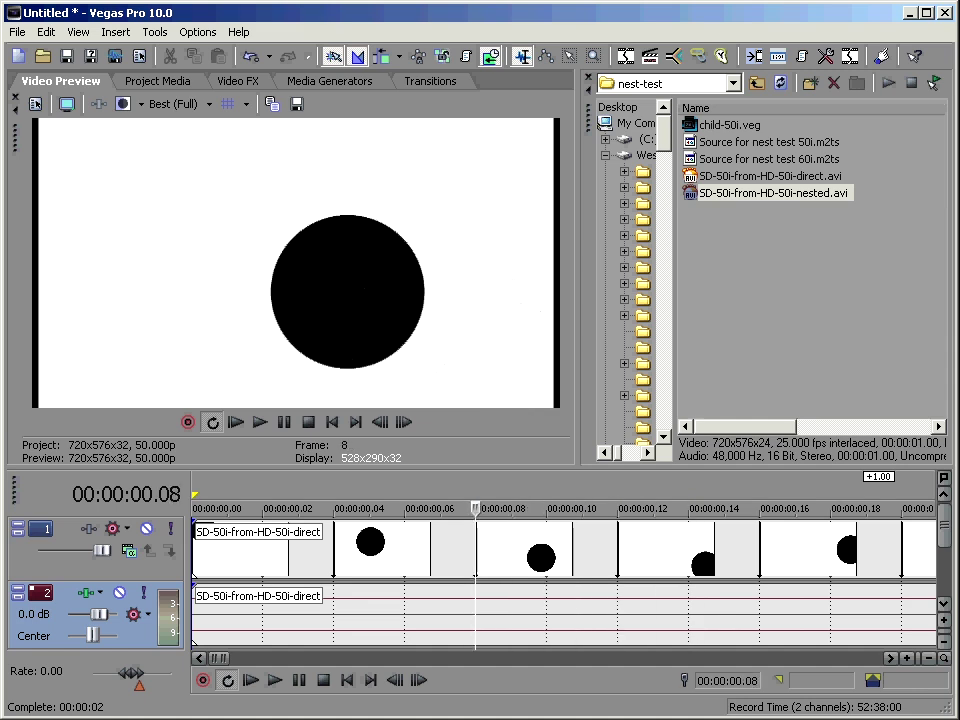
pyautogui.hotkey('alt', 'Left')
pyautogui.hotkey('alt', 'Left')
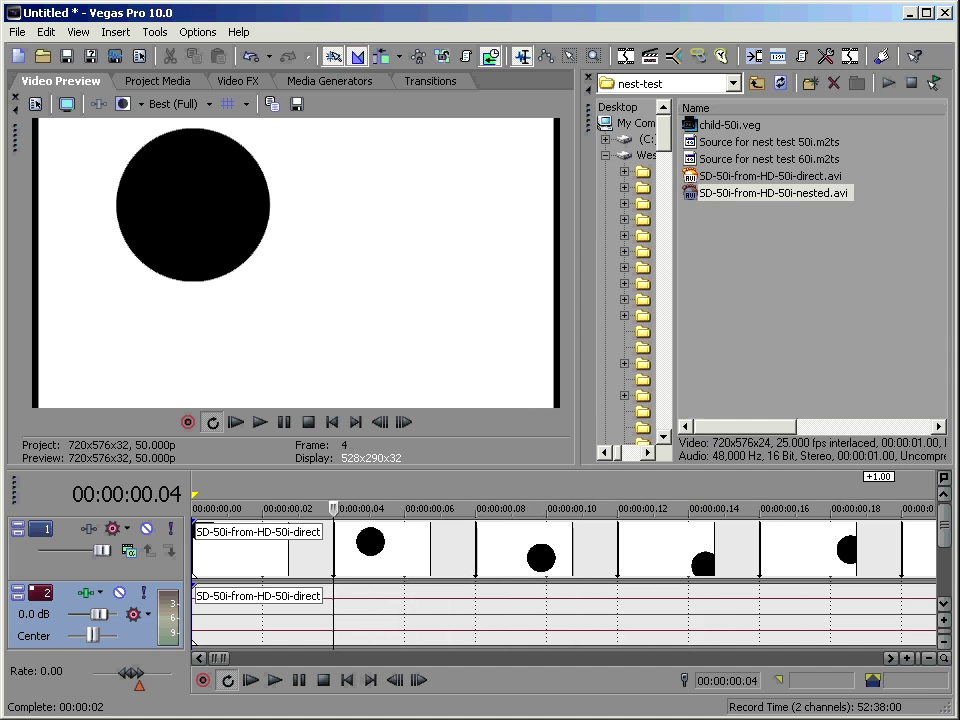
pyautogui.hotkey('alt', 'Right')
pyautogui.hotkey('alt', 'Right')
pyautogui.hotkey('alt', 'Right')
pyautogui.hotkey('alt', 'Right')
pyautogui.hotkey('alt', 'Right')
pyautogui.hotkey('alt', 'Right')
pyautogui.hotkey('alt', 'Right')
pyautogui.hotkey('alt', 'Right')
pyautogui.hotkey('alt', 'Right')
pyautogui.hotkey('alt', 'Right')
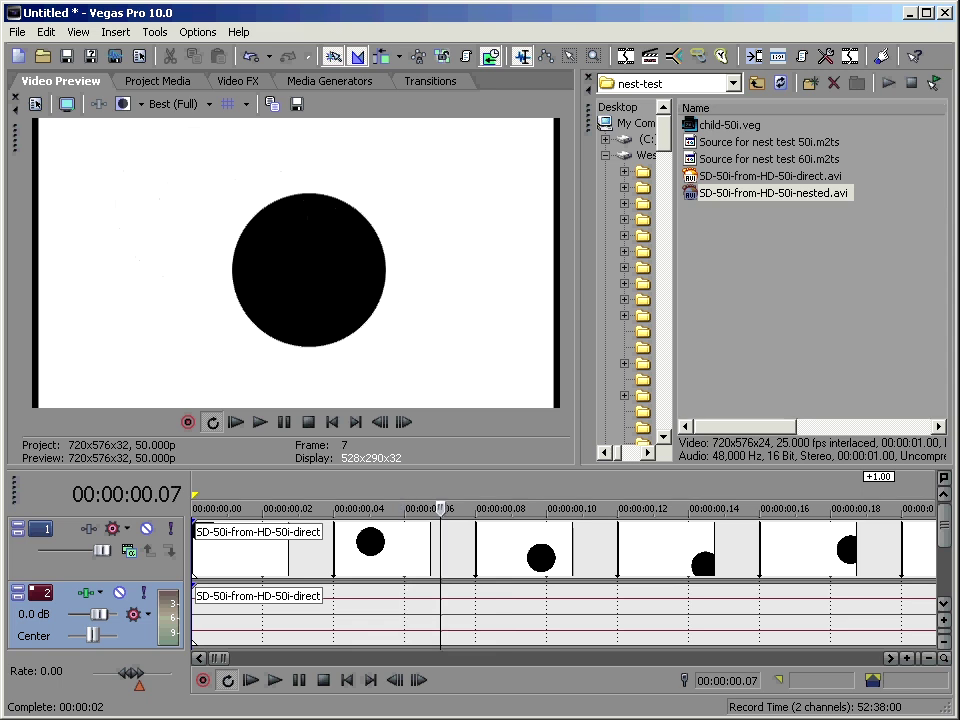
pyautogui.hotkey('alt', 'Left')
pyautogui.hotkey('alt', 'Left')
pyautogui.hotkey('alt', 'Left')
pyautogui.hotkey('alt', 'Left')
pyautogui.hotkey('alt', 'Left')
pyautogui.hotkey('alt', 'Left')
pyautogui.hotkey('alt', 'Left')
pyautogui.hotkey('alt', 'Left')
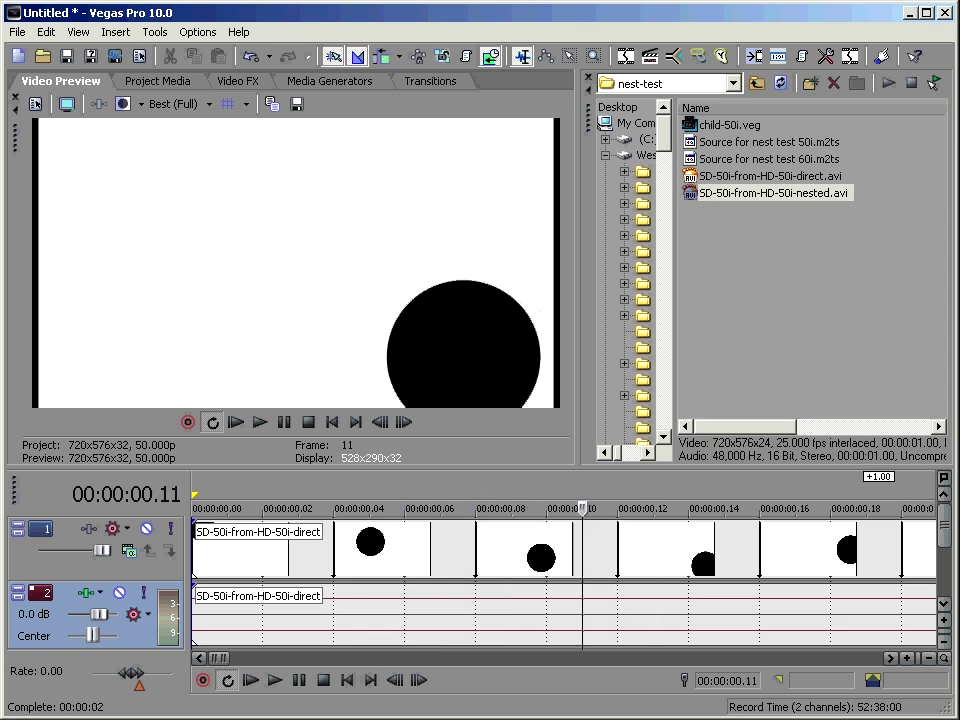
pyautogui.hotkey('alt', 'Left')
pyautogui.hotkey('alt', 'Right')
pyautogui.hotkey('alt', 'Right')
pyautogui.hotkey('alt', 'Right')
pyautogui.hotkey('alt', 'Right')
pyautogui.hotkey('alt', 'Right')
pyautogui.hotkey('alt', 'Right')
pyautogui.hotkey('alt', 'Right')
pyautogui.hotkey('alt', 'Right')
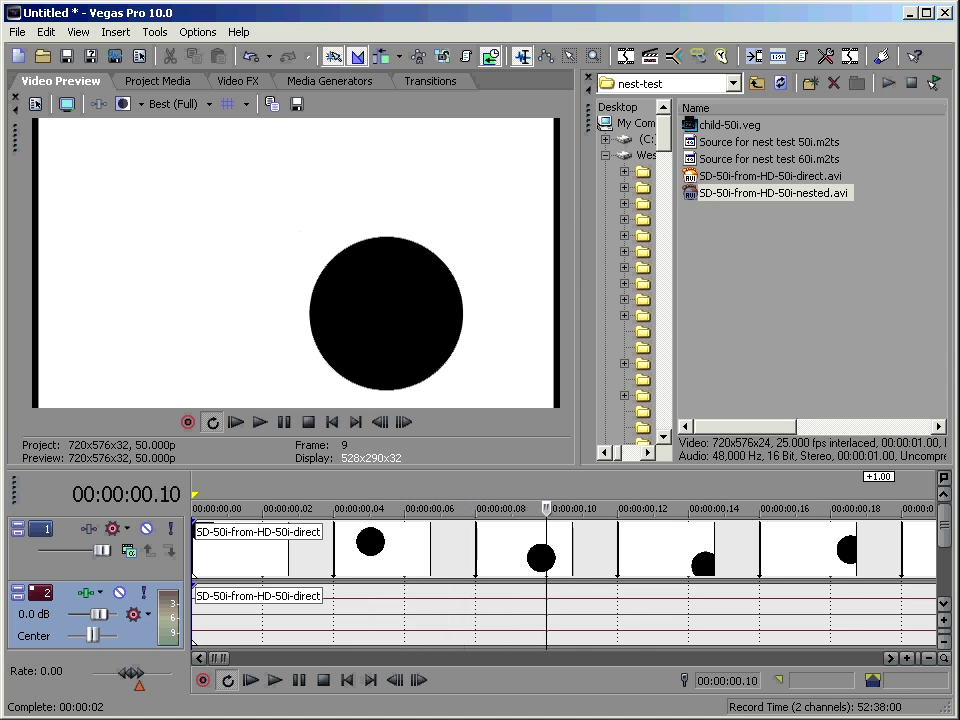
pyautogui.hotkey('alt', 'Left')
pyautogui.hotkey('alt', 'Left')
pyautogui.hotkey('alt', 'Left')
pyautogui.hotkey('alt', 'Left')
pyautogui.hotkey('alt', 'Left')
pyautogui.hotkey('alt', 'Left')
pyautogui.hotkey('alt', 'Left')
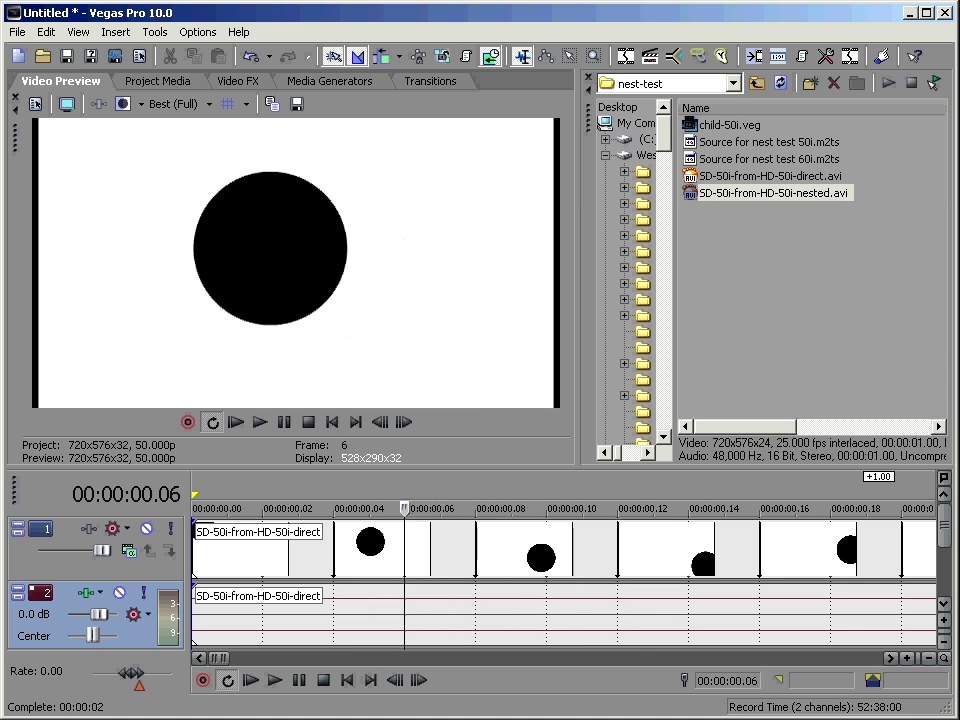
# Step frame by frame through the "SD-50i-from-HD-50i-nested" clip and compare the circle's motion with the direct render
pyautogui.press('Down')
pyautogui.press('Down')
pyautogui.press('Down')
pyautogui.press('Down')
pyautogui.press('Down')
pyautogui.press('Down')
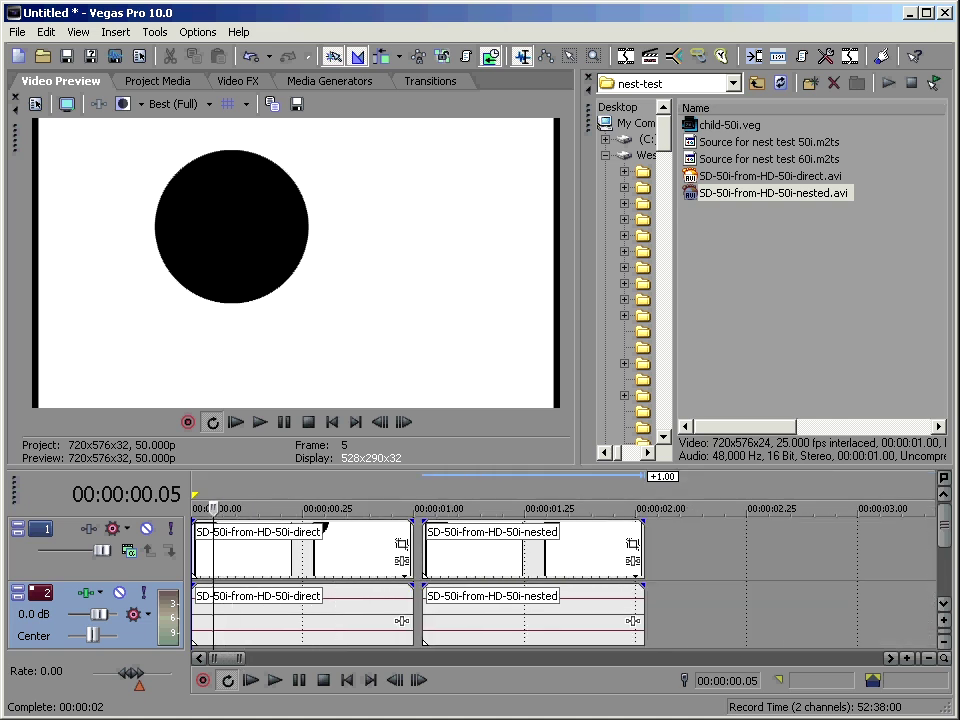
pyautogui.click(504, 508)
pyautogui.press('Up')
pyautogui.press('Up')
pyautogui.press('Up')
pyautogui.press('Up')
pyautogui.press('Up')
pyautogui.press('Up')
pyautogui.press('Up')
pyautogui.press('Up')
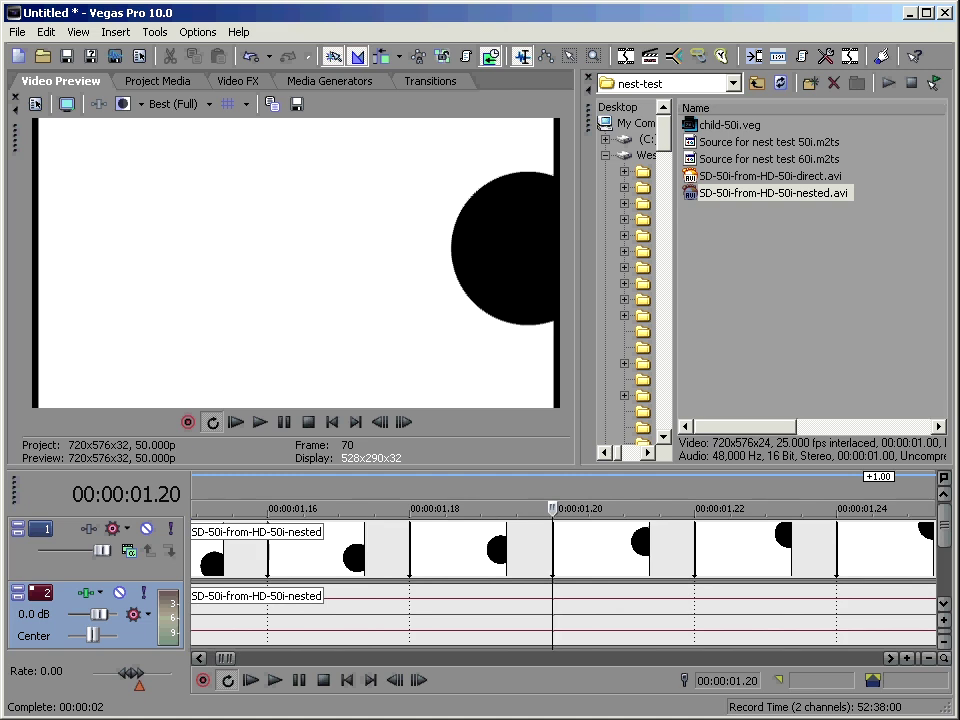
pyautogui.press('Right')
pyautogui.press('Right')
pyautogui.press('Right')
pyautogui.press('Right')
pyautogui.press('Left')
pyautogui.press('Left')
pyautogui.press('Left')
pyautogui.press('Left')
pyautogui.press('Left')
pyautogui.press('Left')
pyautogui.press('Left')
pyautogui.press('Left')
pyautogui.press('Left')
pyautogui.press('Left')
pyautogui.press('Left')
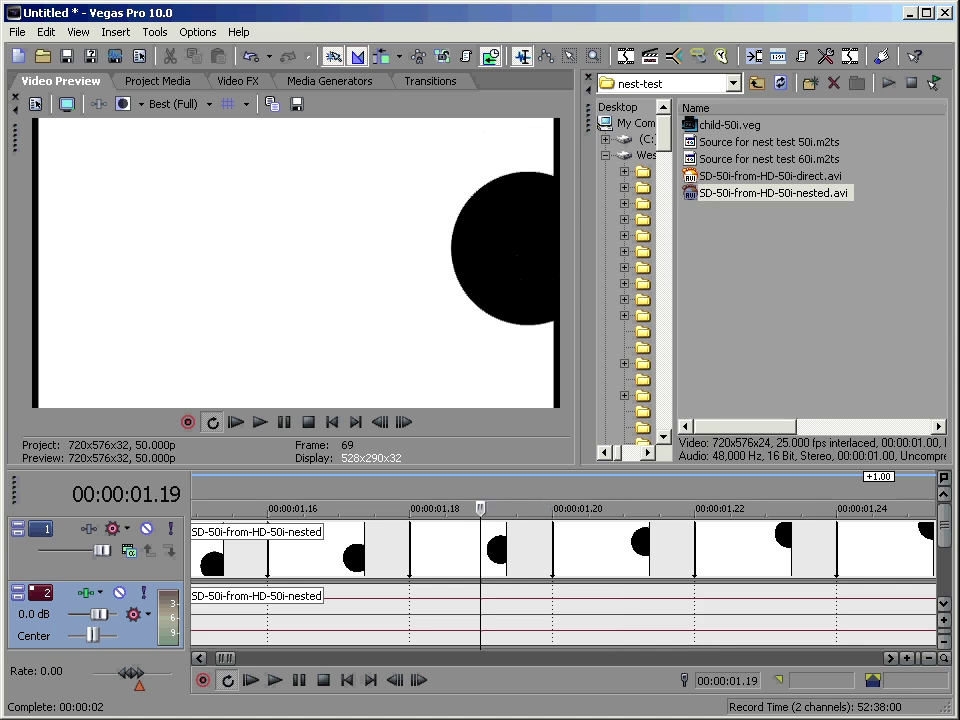
pyautogui.press('Left')
pyautogui.press('Left')
pyautogui.press('Left')
pyautogui.press('Left')
pyautogui.press('Left')
pyautogui.press('Left')
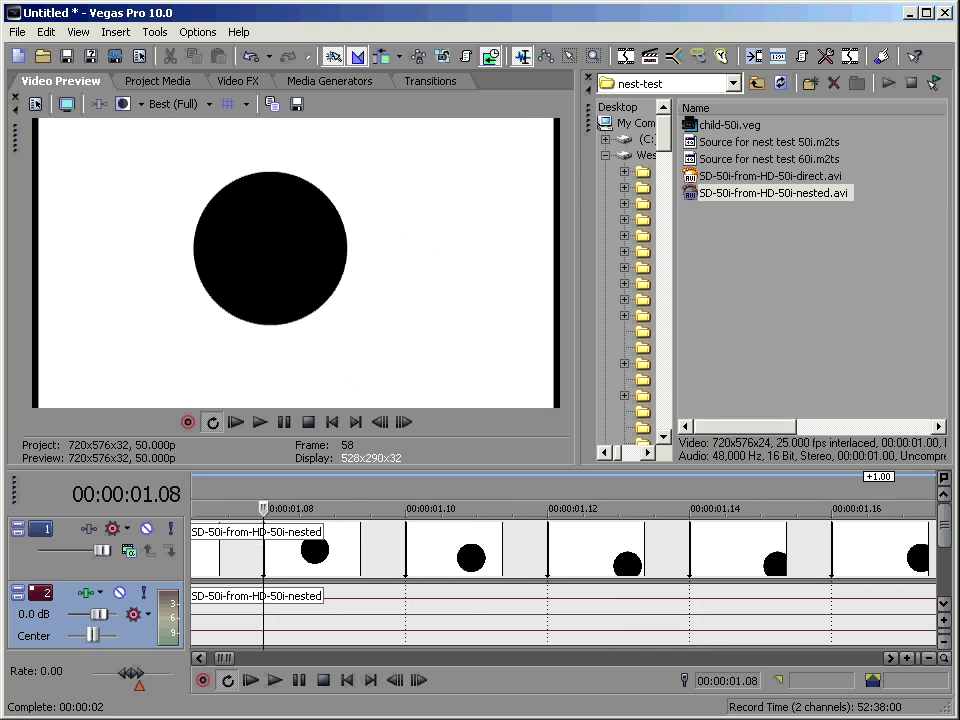
pyautogui.press('Right')
pyautogui.press('Right')
pyautogui.press('Right')
pyautogui.press('Right')
pyautogui.press('Right')
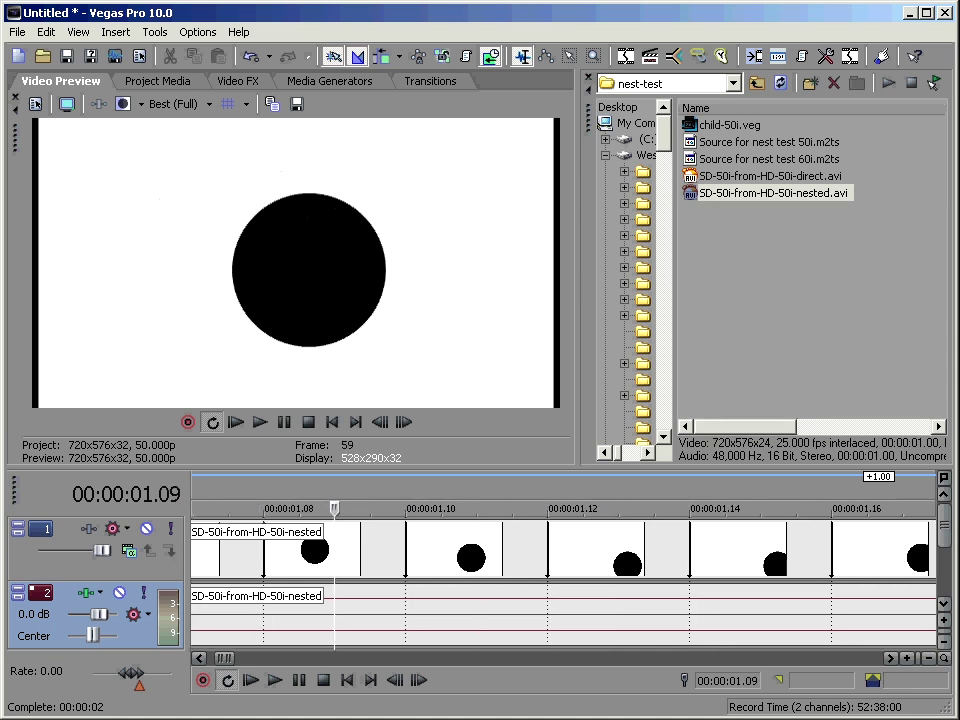
pyautogui.press('Right')
pyautogui.press('Right')
pyautogui.press('Right')
pyautogui.press('Right')
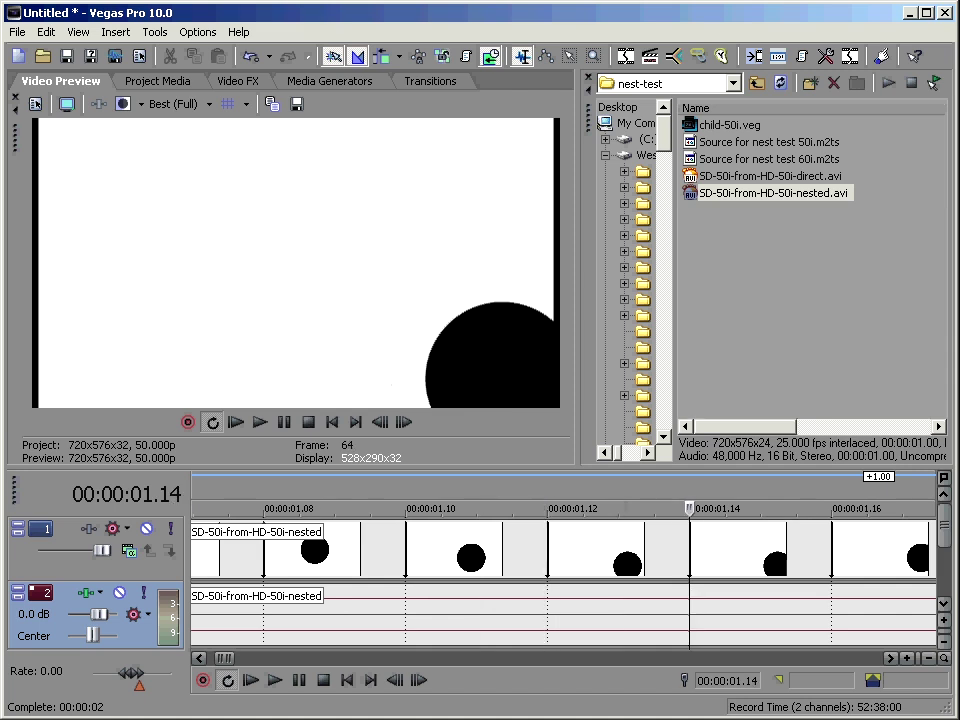
pyautogui.press('Right')
pyautogui.press('Right')
pyautogui.press('Left')
pyautogui.press('Left')
pyautogui.press('Left')
pyautogui.press('Left')
pyautogui.press('Left')
pyautogui.press('Left')
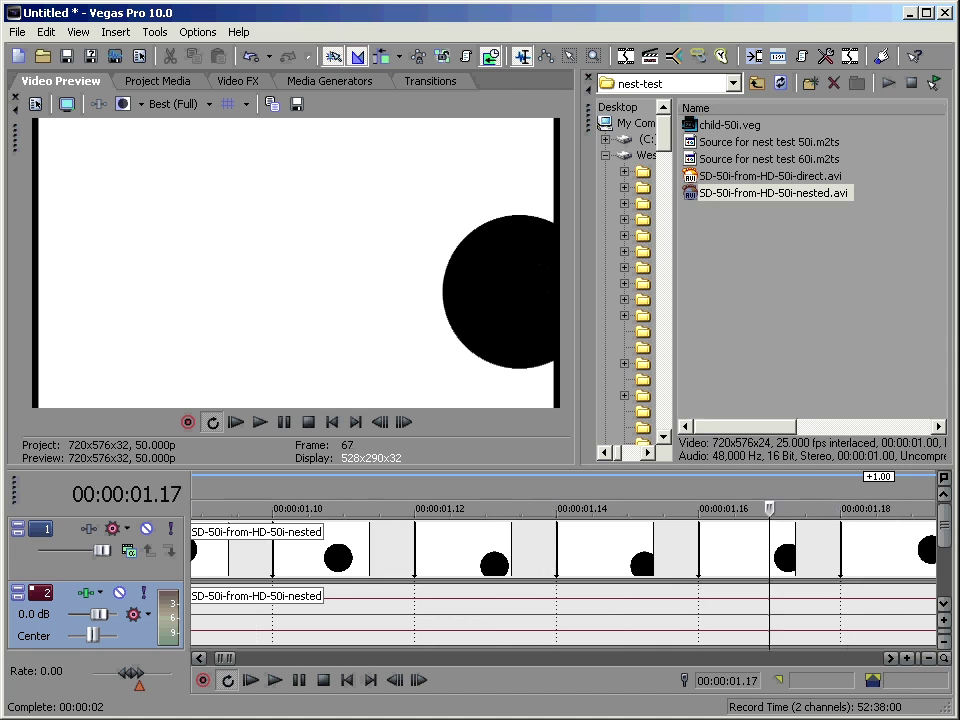
pyautogui.press('Left')
pyautogui.press('Left')
pyautogui.press('Left')
pyautogui.press('Down')
pyautogui.press('Down')
pyautogui.press('Down')
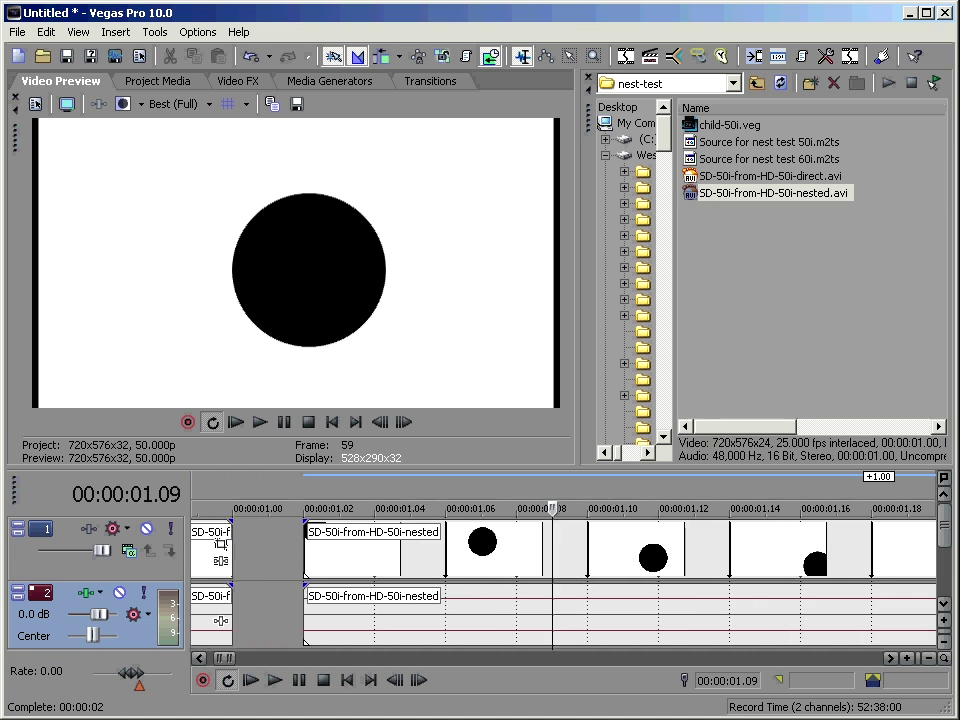
pyautogui.press('Down')
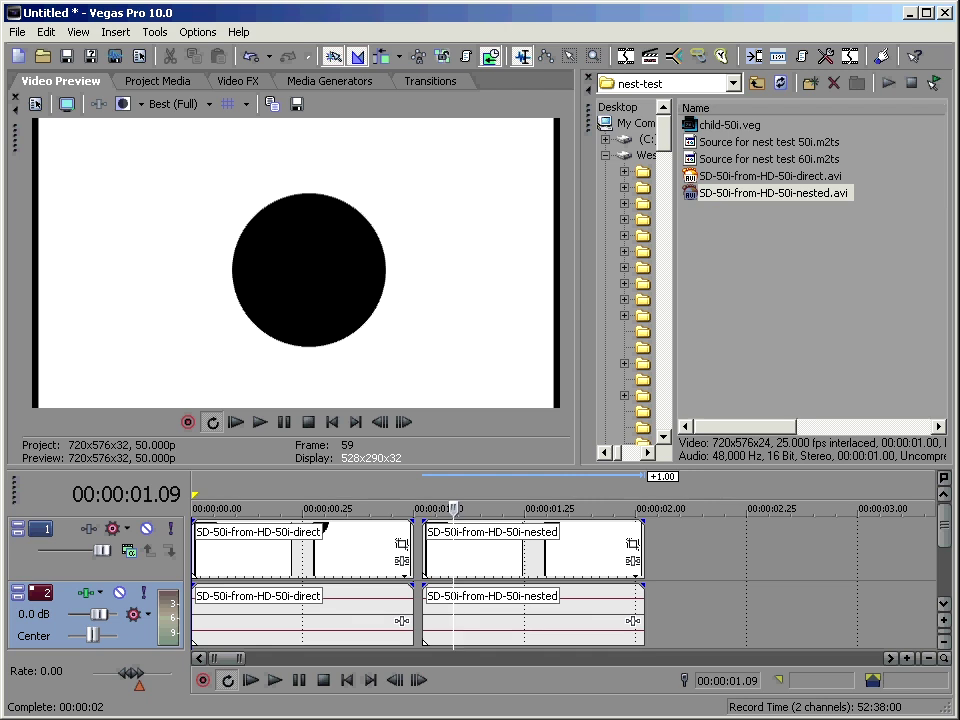
# Start a new project without saving the comparison, and place "Source for nest test 60i.m2ts" at the start of the timeline
pyautogui.hotkey('ctrl', 'n')
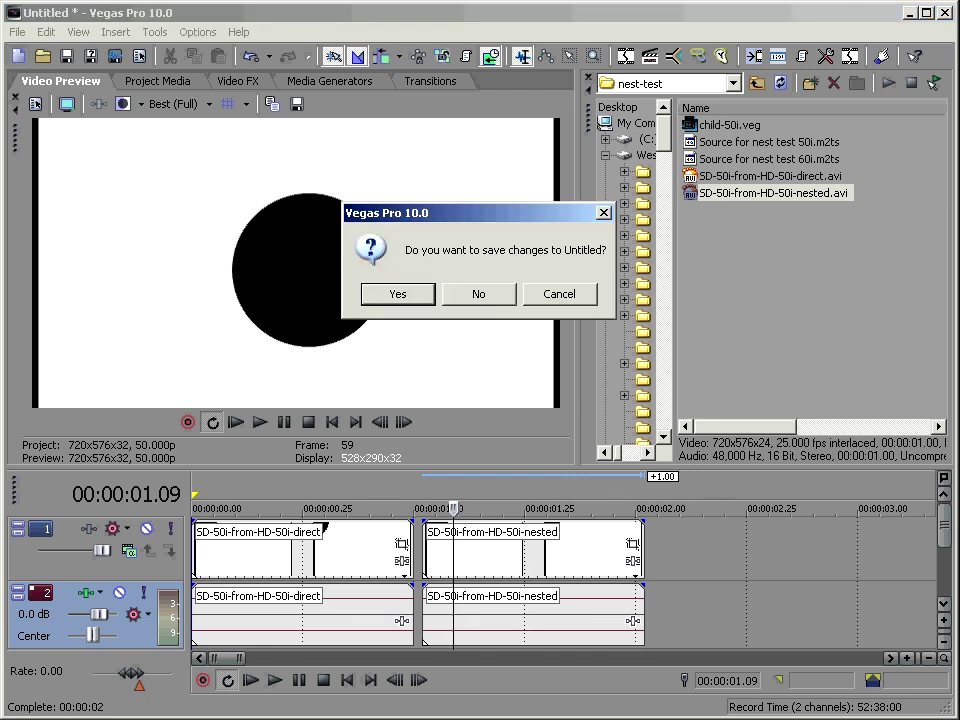
pyautogui.press('Tab')
pyautogui.press('Return')
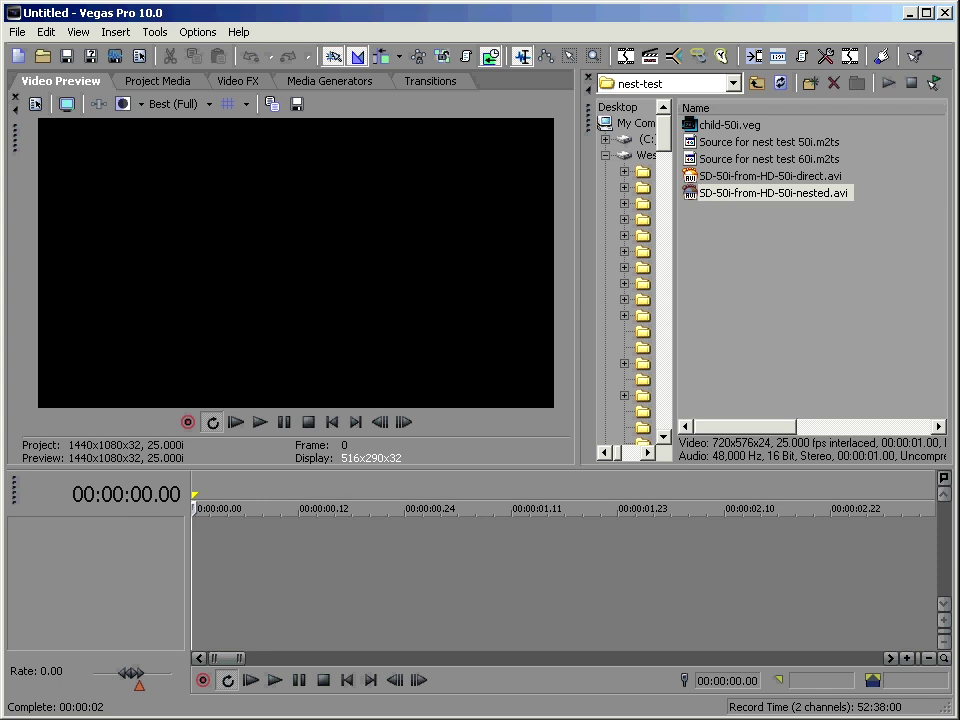
pyautogui.click(770, 158)
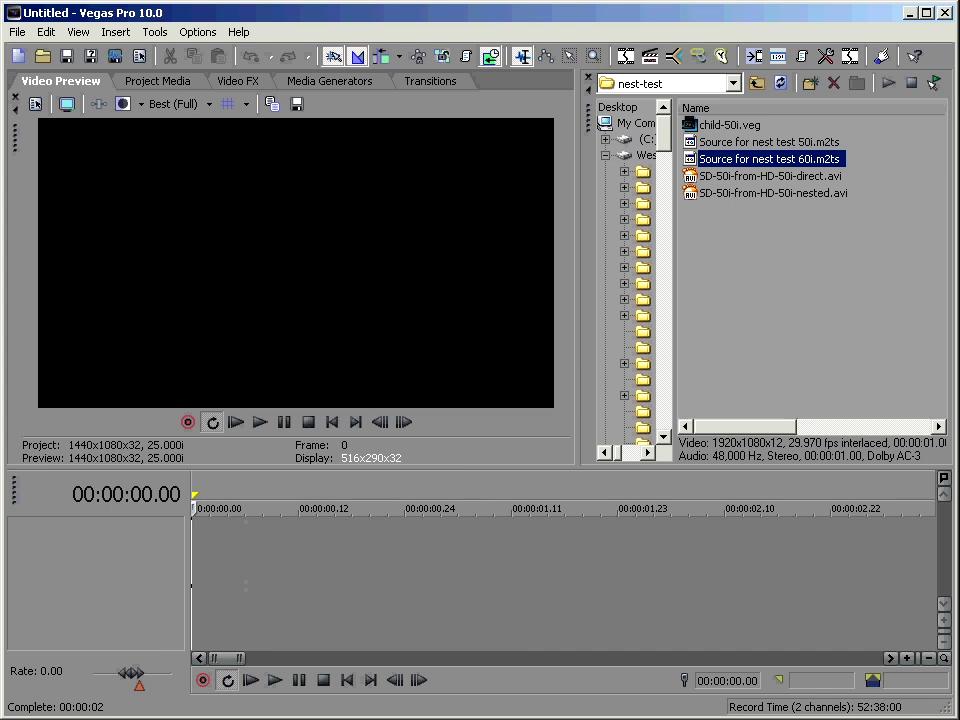
pyautogui.moveTo(770, 158); pyautogui.dragTo(245, 550)
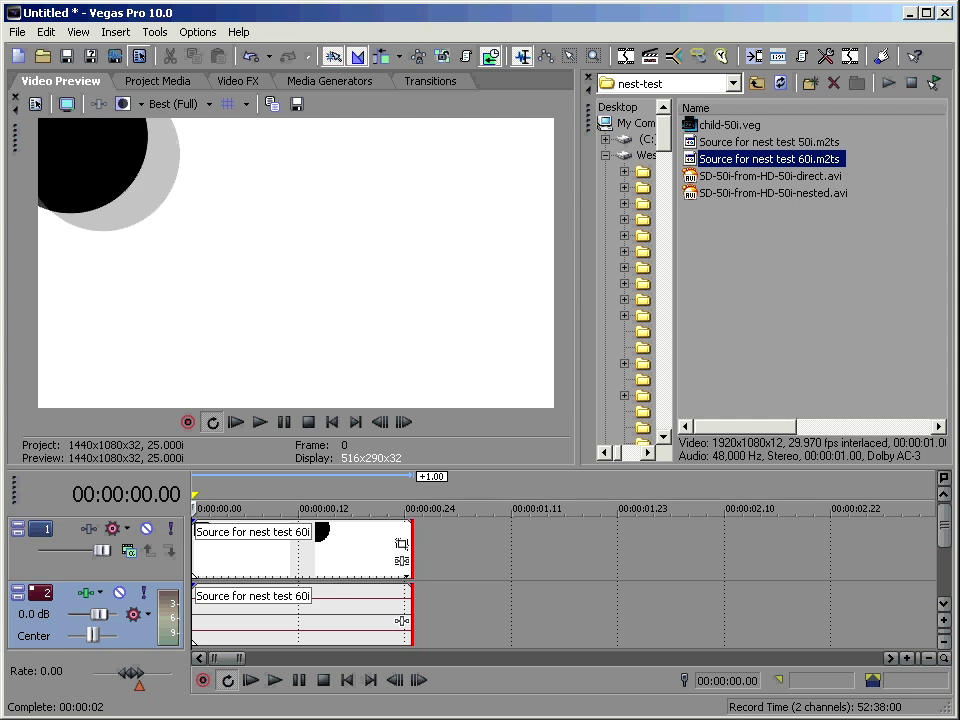
# Match the project's video properties to "Source for nest test 60i.m2ts" and apply them
pyautogui.hotkey('alt', 'Return')
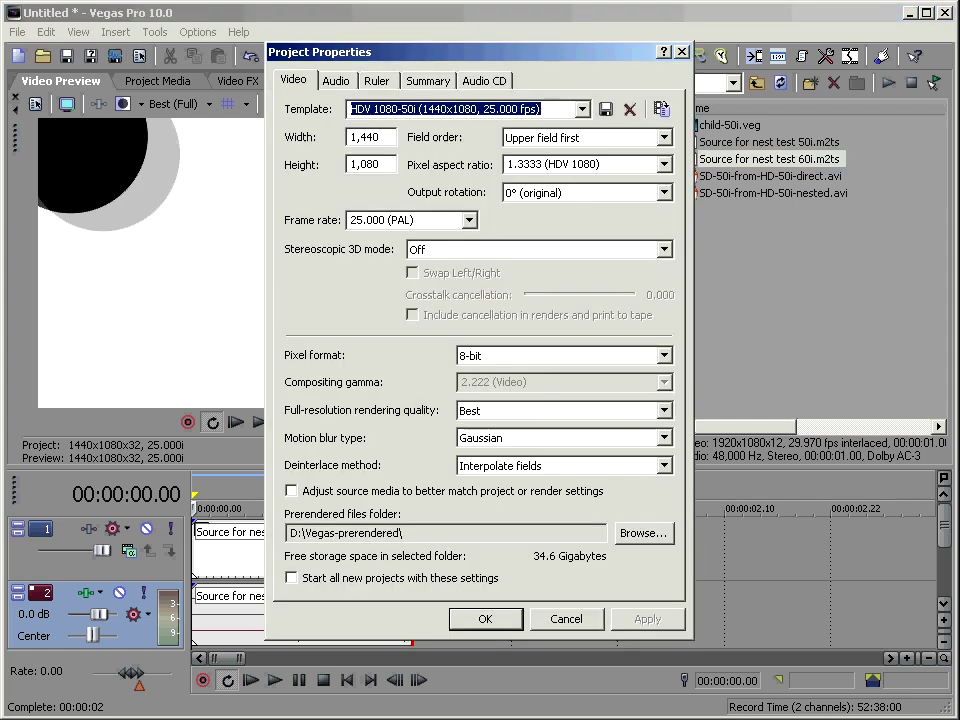
pyautogui.click(661, 108)
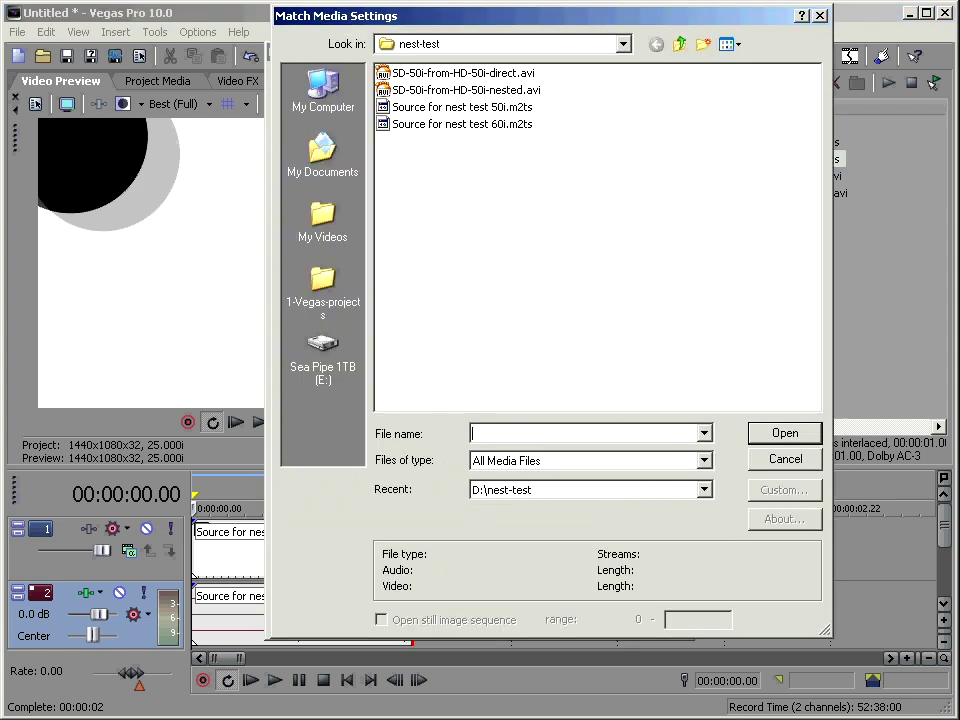
pyautogui.click(462, 123)
pyautogui.press('Return')
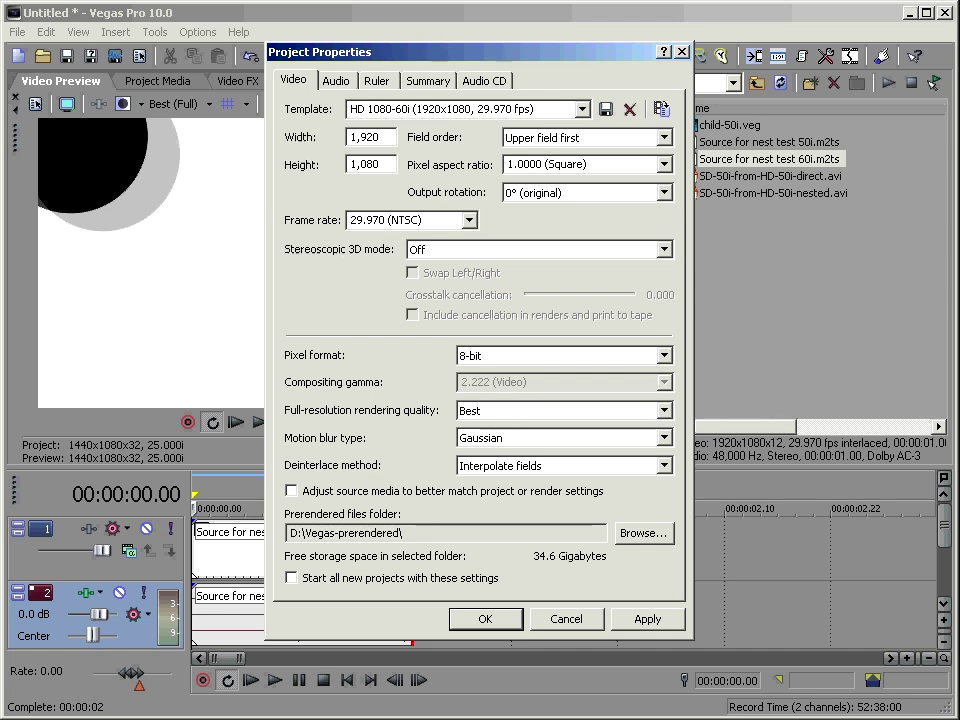
pyautogui.hotkey('alt', 'a')
pyautogui.press('Return')
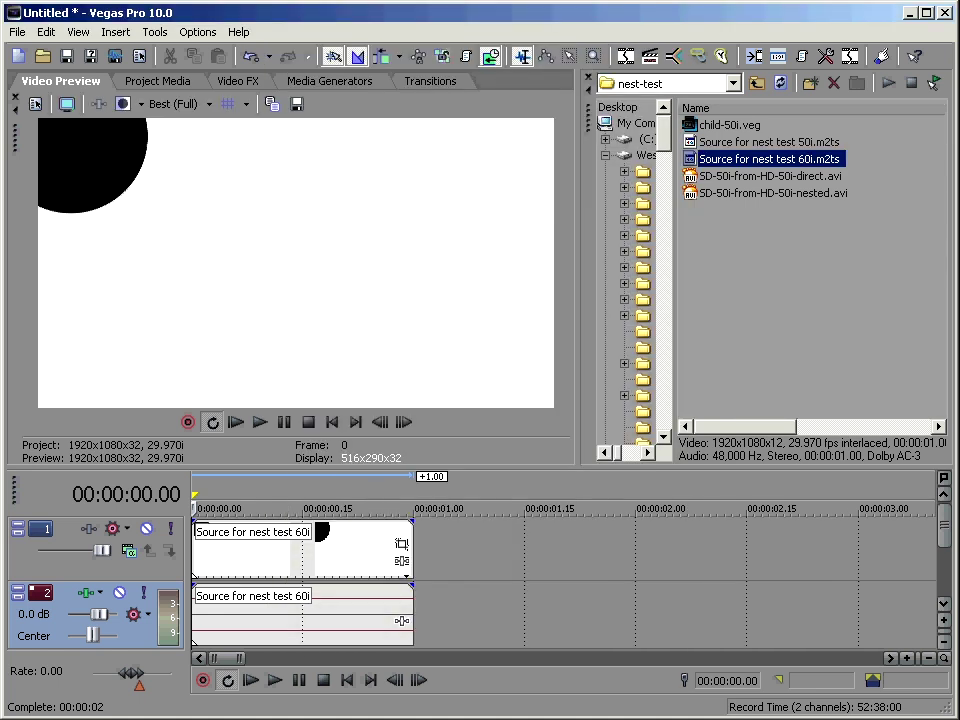
# Start a render of the project in the nest-test folder and name the output "SD-60i-from-HD-60i-direct.avi"
pyautogui.click(115, 56)
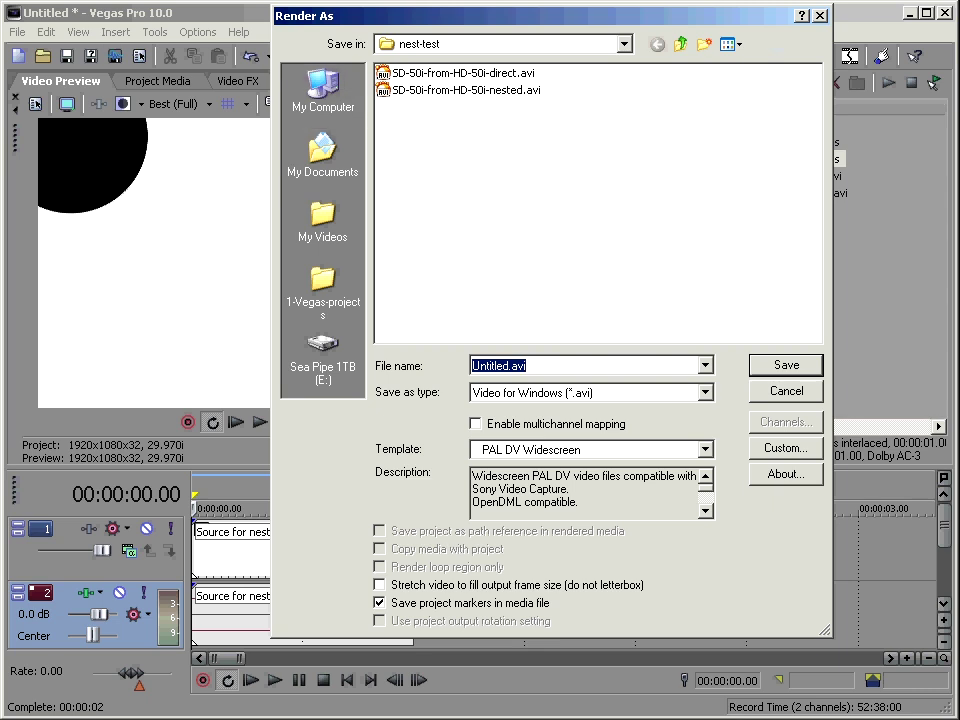
pyautogui.click(455, 72)
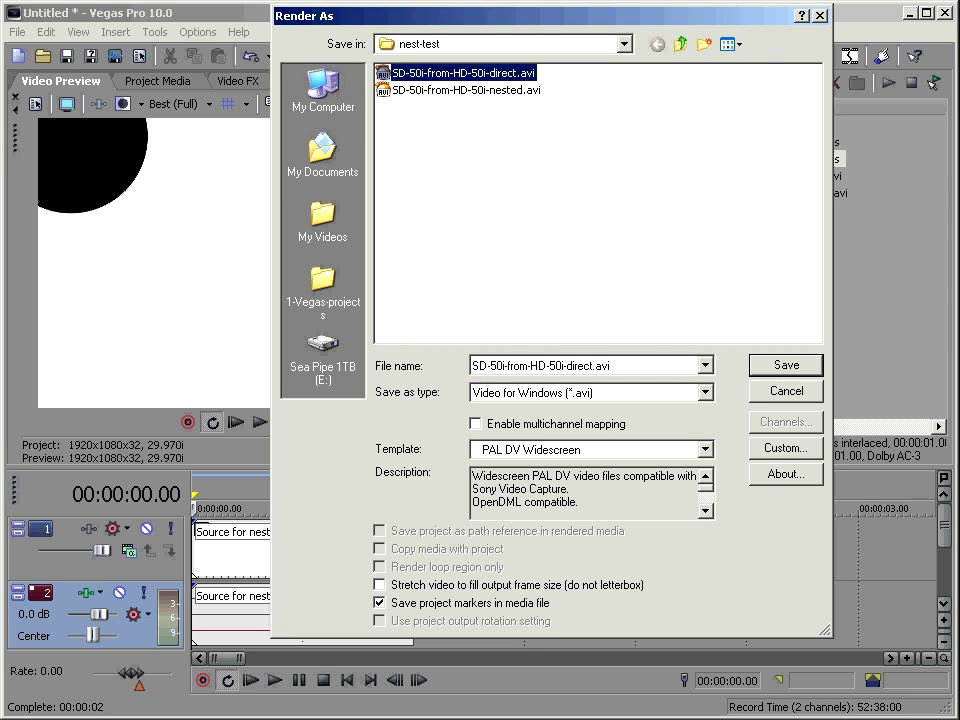
pyautogui.click(587, 365)
pyautogui.click(477, 365)
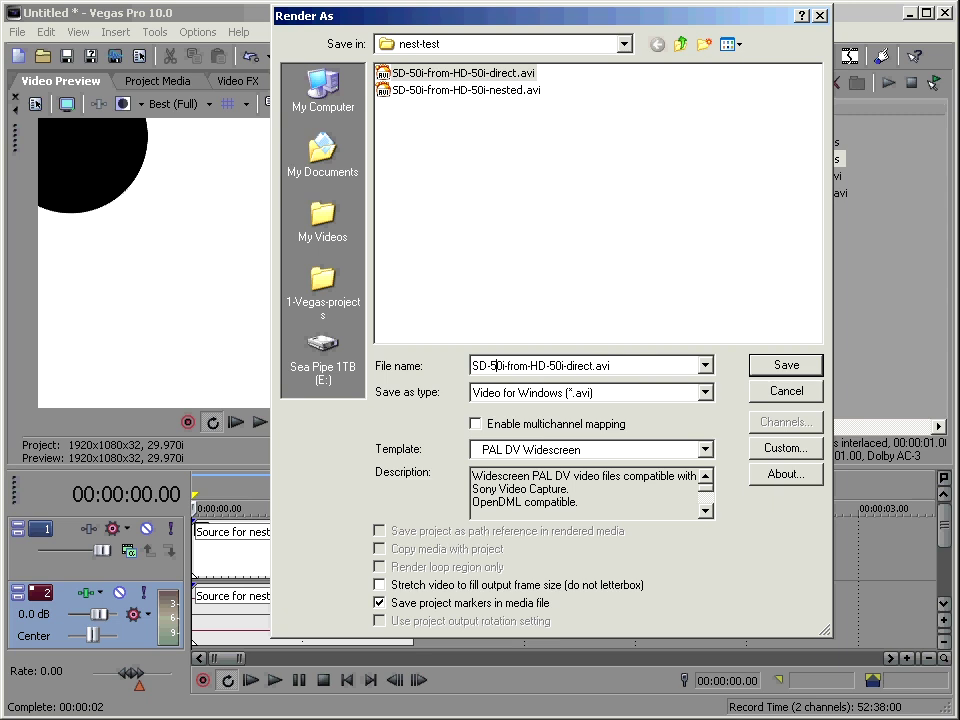
pyautogui.write('8')
pyautogui.press('BackSpace')
pyautogui.write('6')
# Choose the NTSC DV Widescreen render template and render the direct 60i file
pyautogui.click(705, 449)
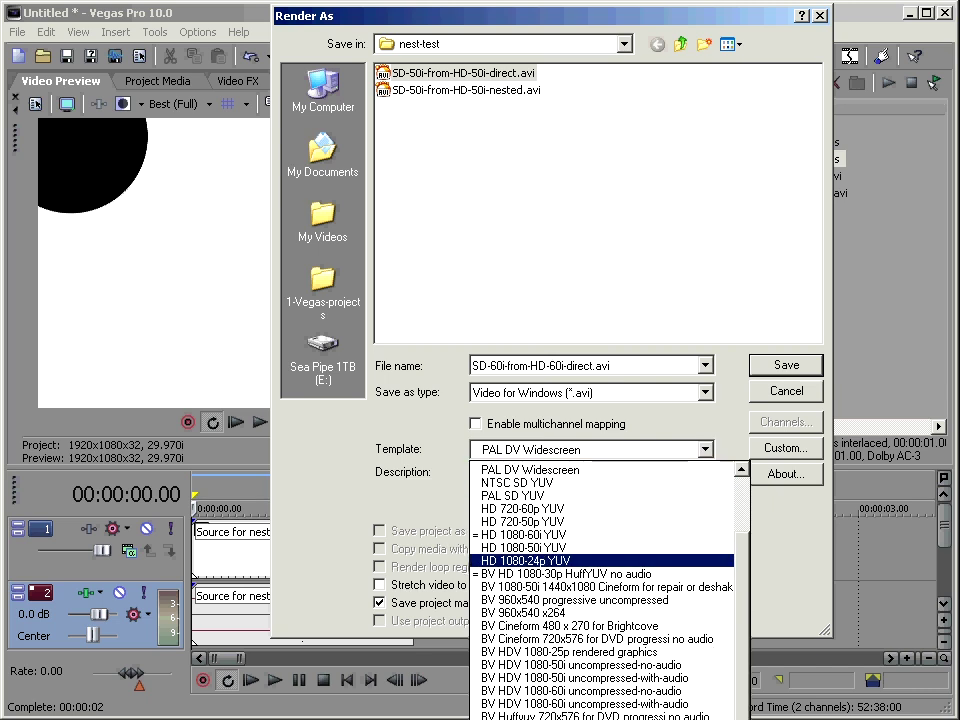
pyautogui.scroll(5, 600, 590)
pyautogui.scroll(1, 600, 590)
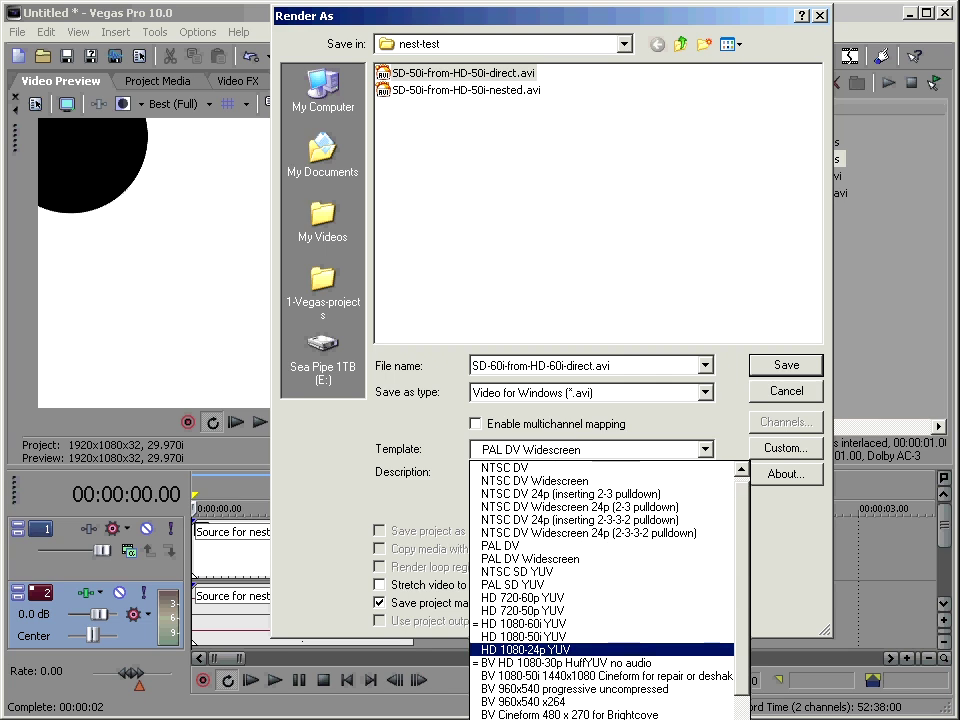
pyautogui.press('Return')
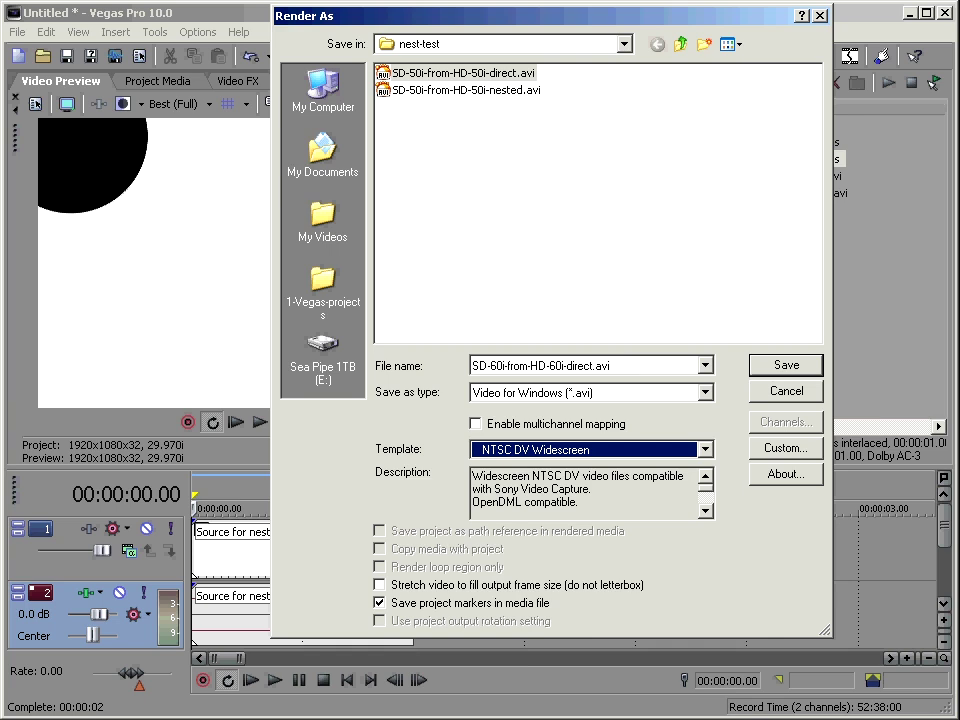
pyautogui.press('Return')
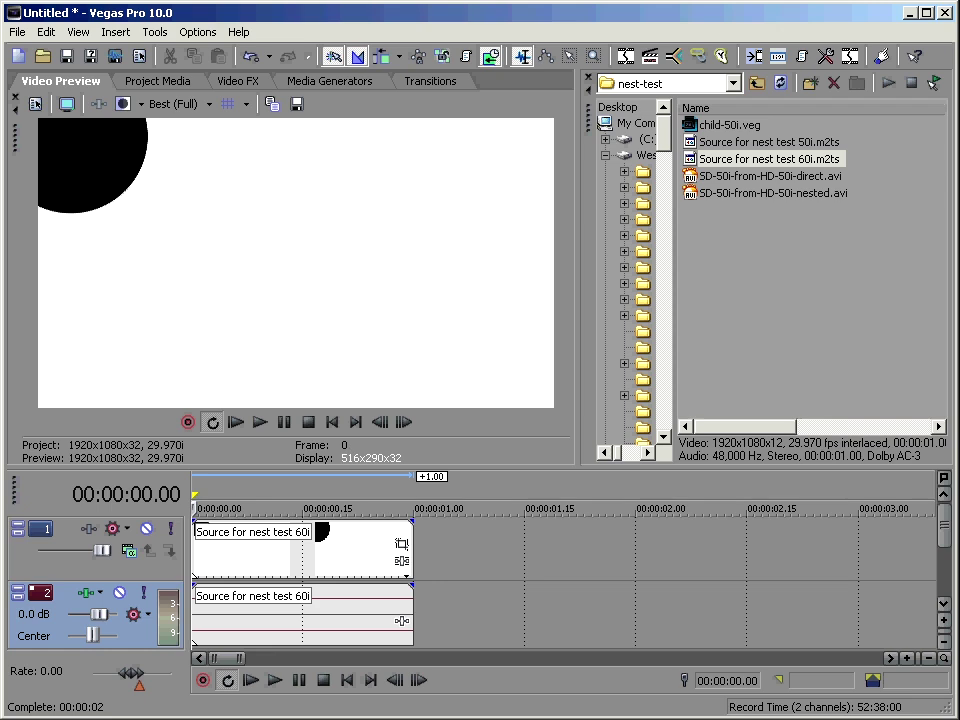
# Save the project as "child-60i.veg" in the nest-test folder
pyautogui.hotkey('ctrl', 's')
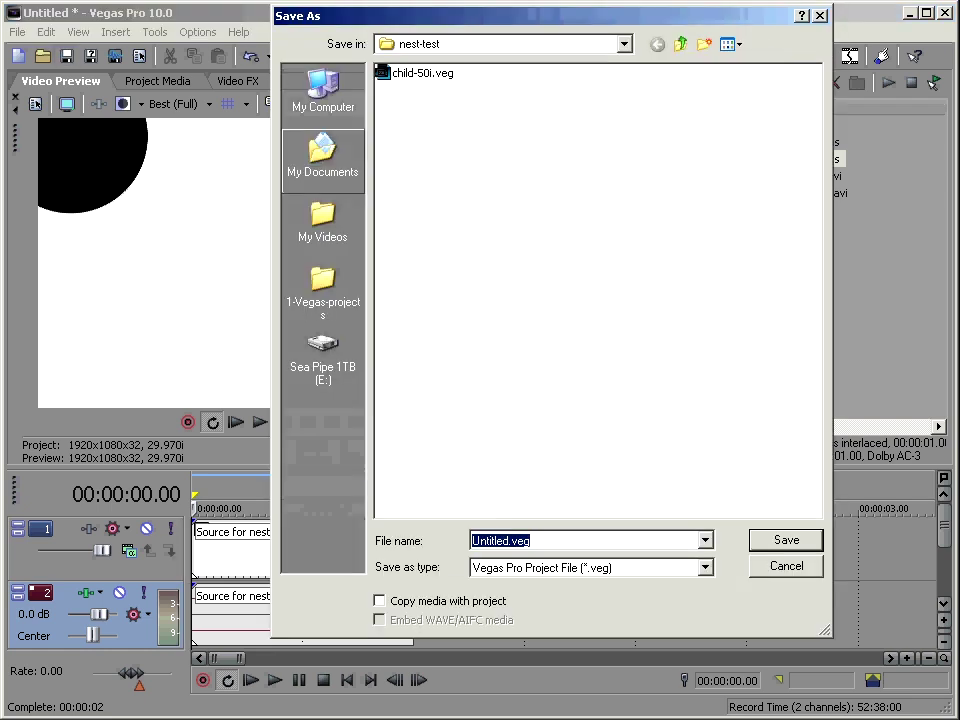
pyautogui.click(423, 73)
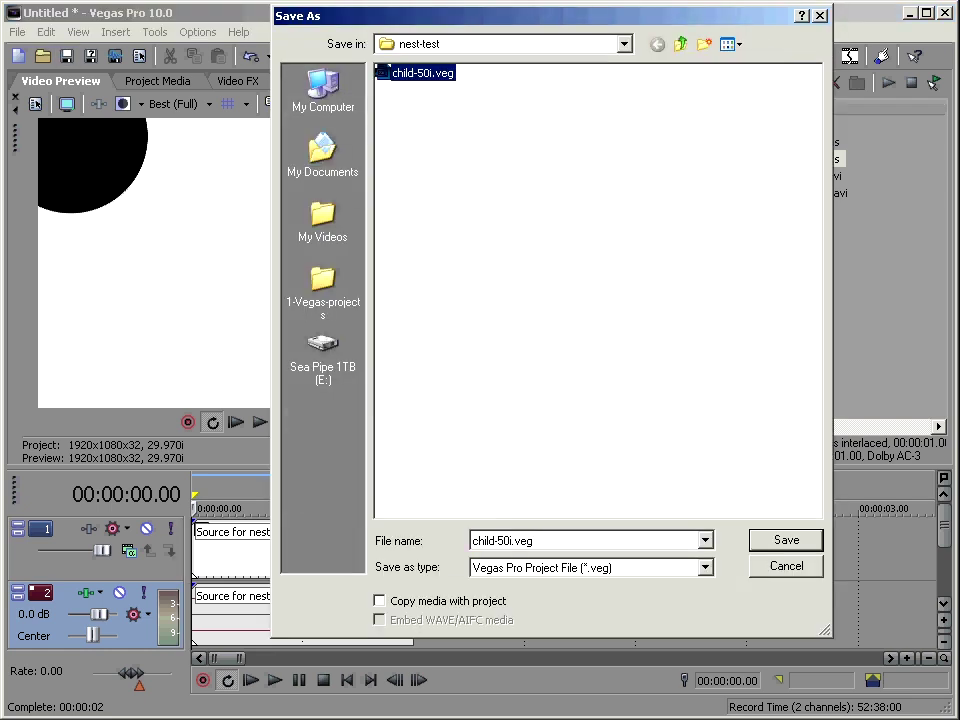
pyautogui.press('Tab')
pyautogui.click(503, 540)
pyautogui.press('BackSpace')
pyautogui.write('6')
pyautogui.press('Return')
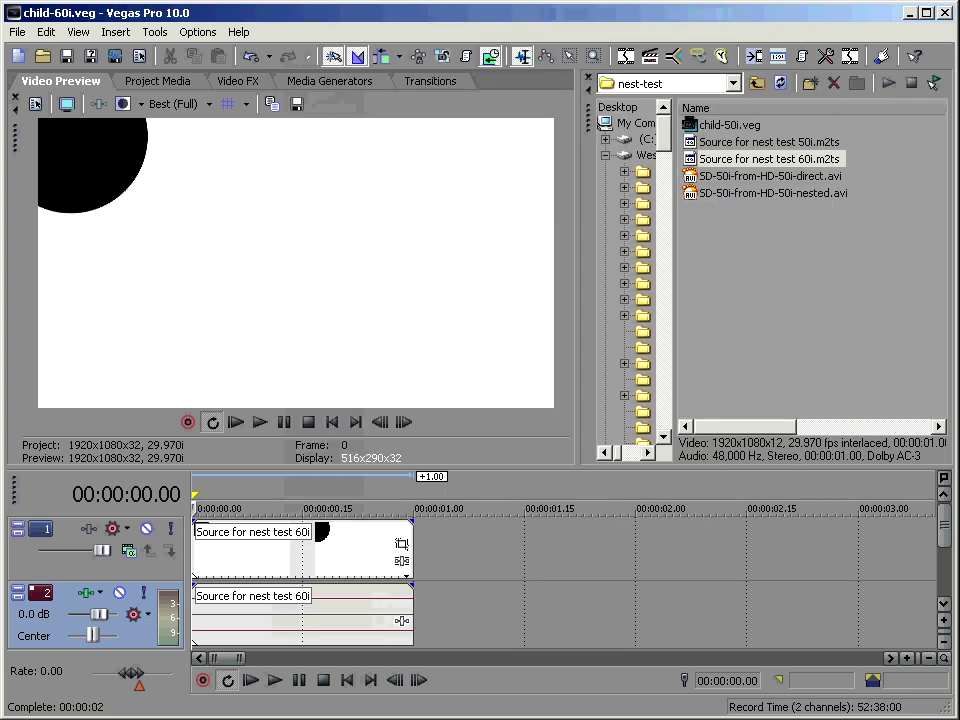
# Start a new project and place "child-60i.veg" at the start of the timeline as a nested project
pyautogui.click(18, 55)
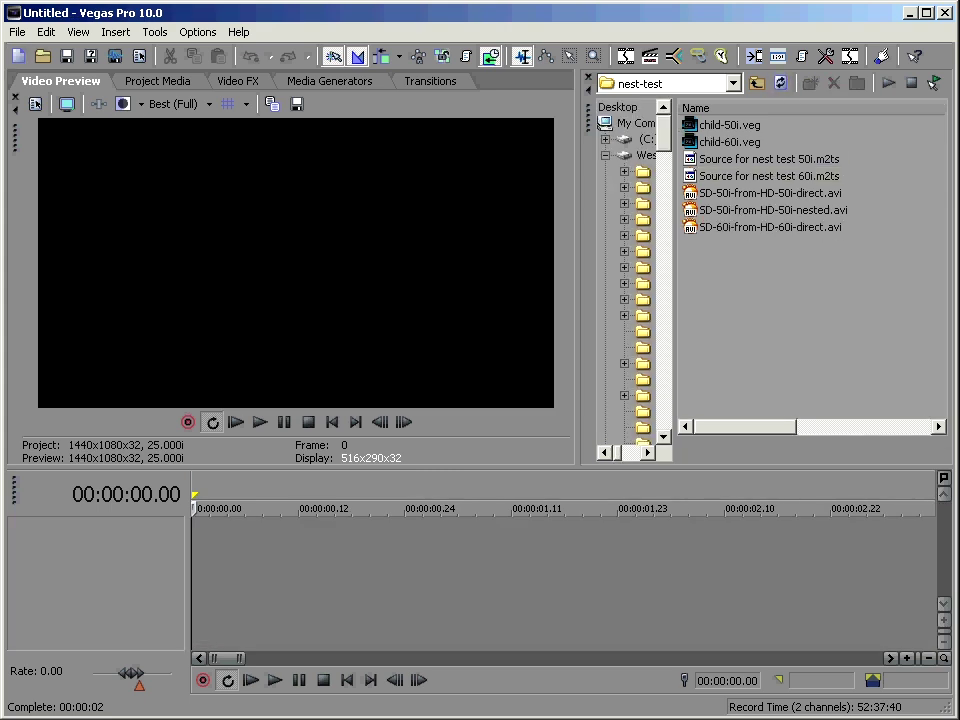
pyautogui.click(729, 141)
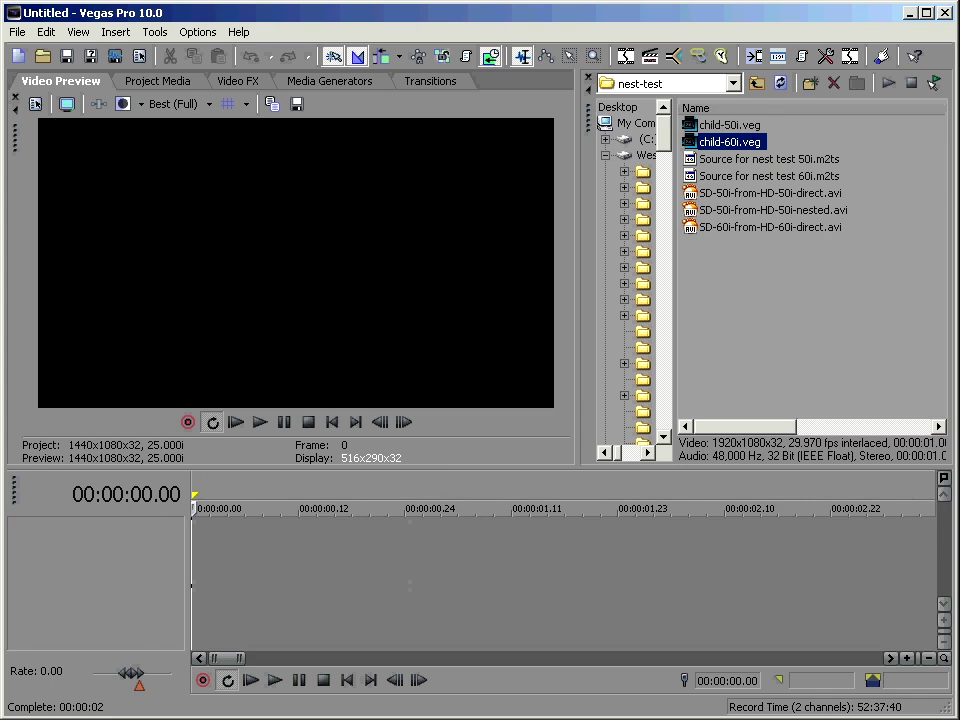
pyautogui.moveTo(729, 141); pyautogui.dragTo(200, 550)
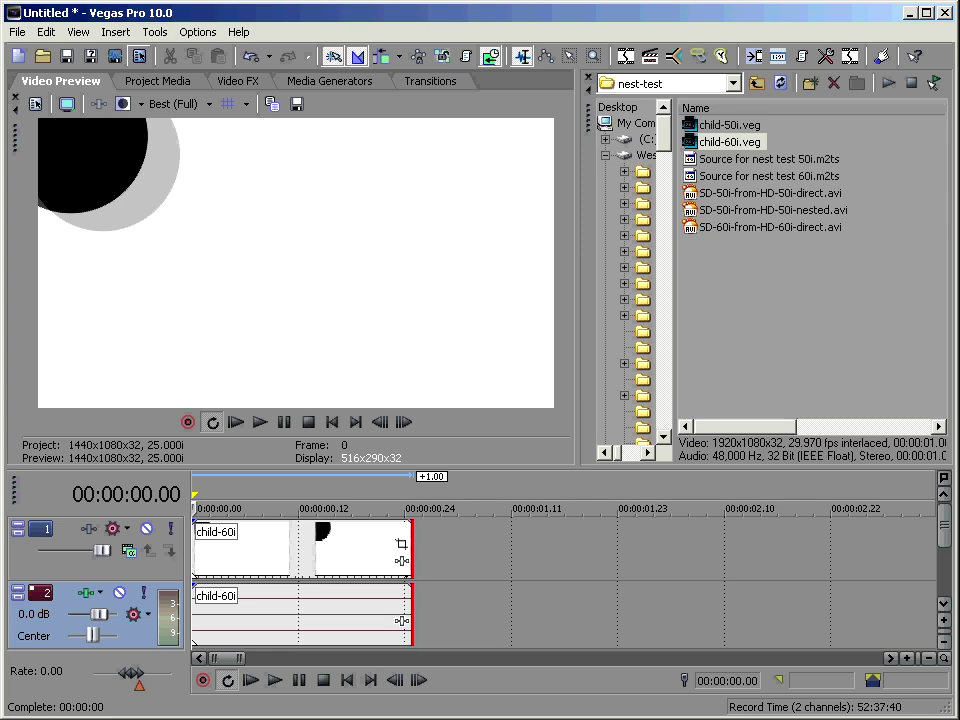
# Match the parent project's video properties to "Source for nest test 60i.m2ts" and apply them
pyautogui.click(139, 56)
pyautogui.click(661, 109)
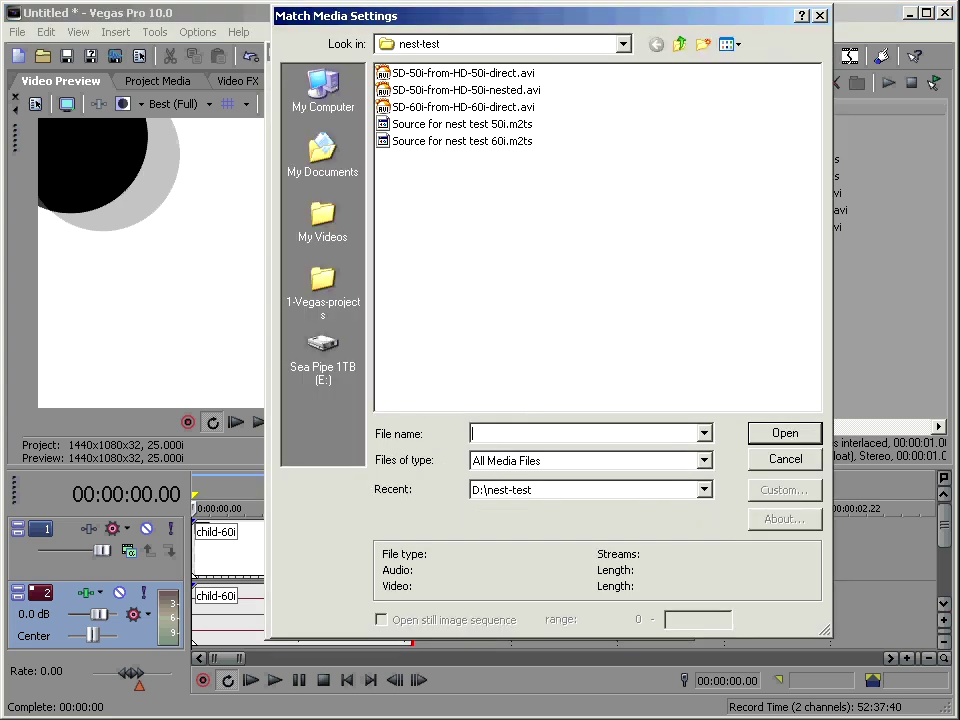
pyautogui.click(462, 141)
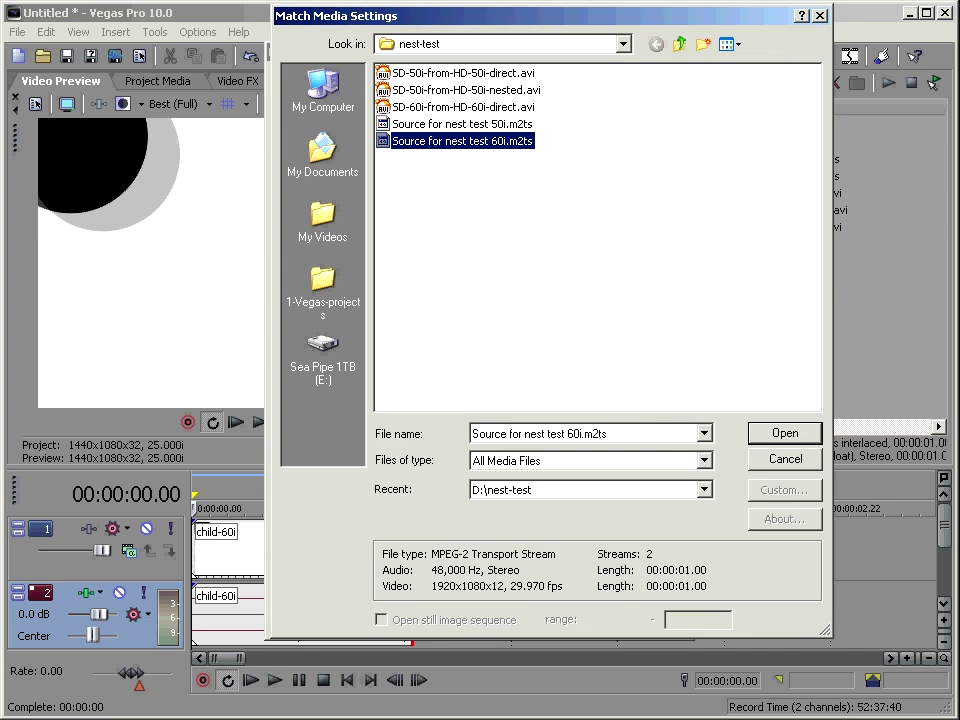
pyautogui.press('Return')
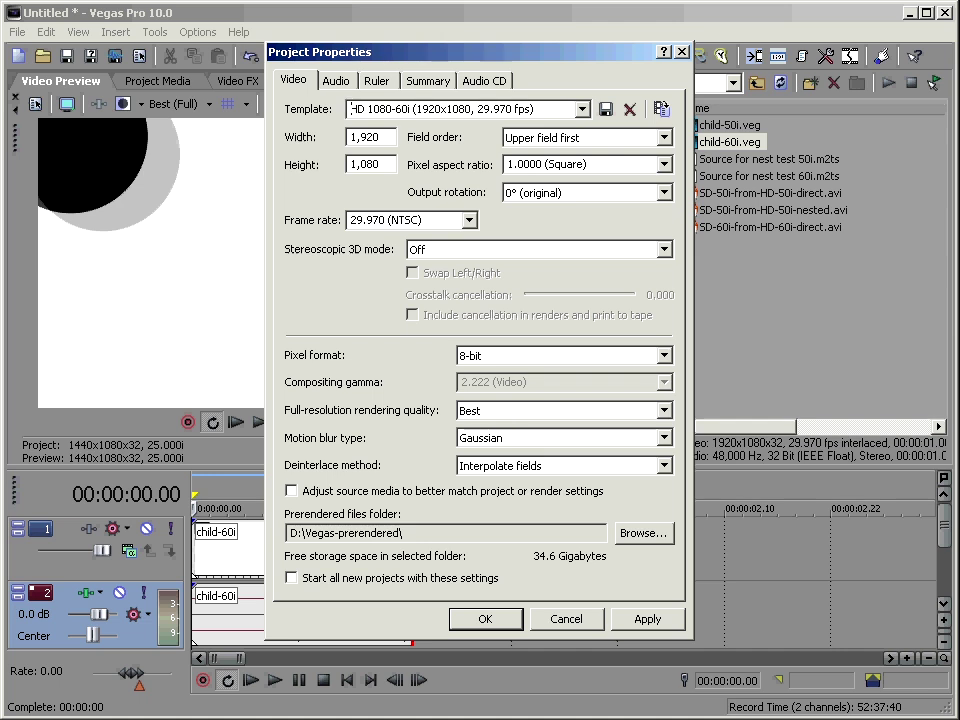
pyautogui.hotkey('alt', 'a')
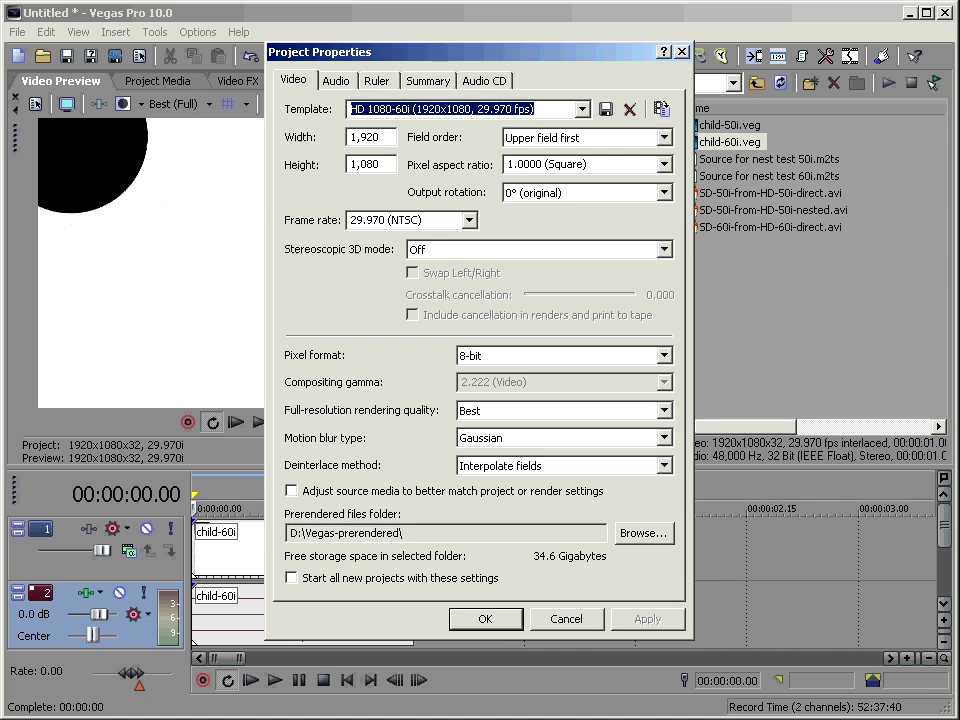
pyautogui.press('Return')
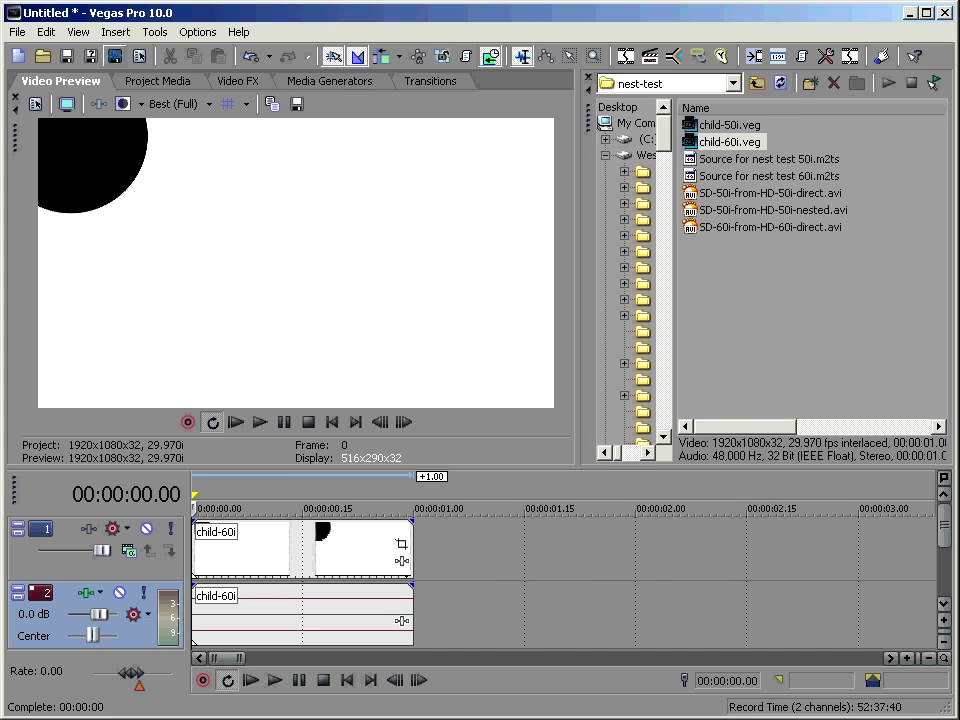
# Render the nested project with the NTSC DV Widescreen template as "SD-60i-from-HD-60i-nested.avi"
pyautogui.click(115, 56)
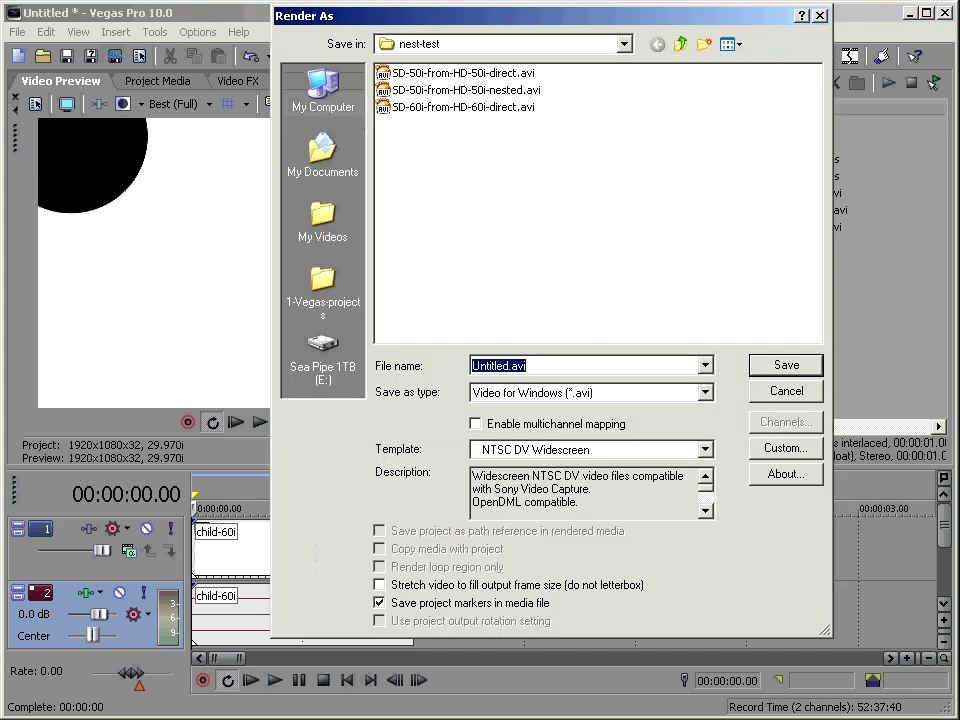
pyautogui.click(463, 106)
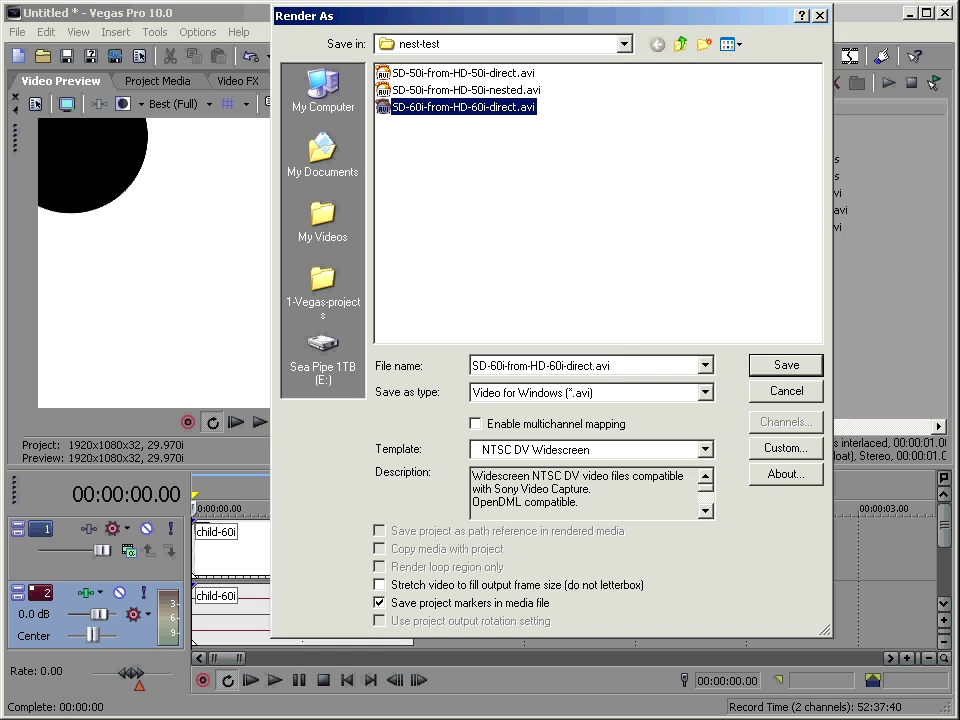
pyautogui.press('Tab')
pyautogui.click(593, 366)
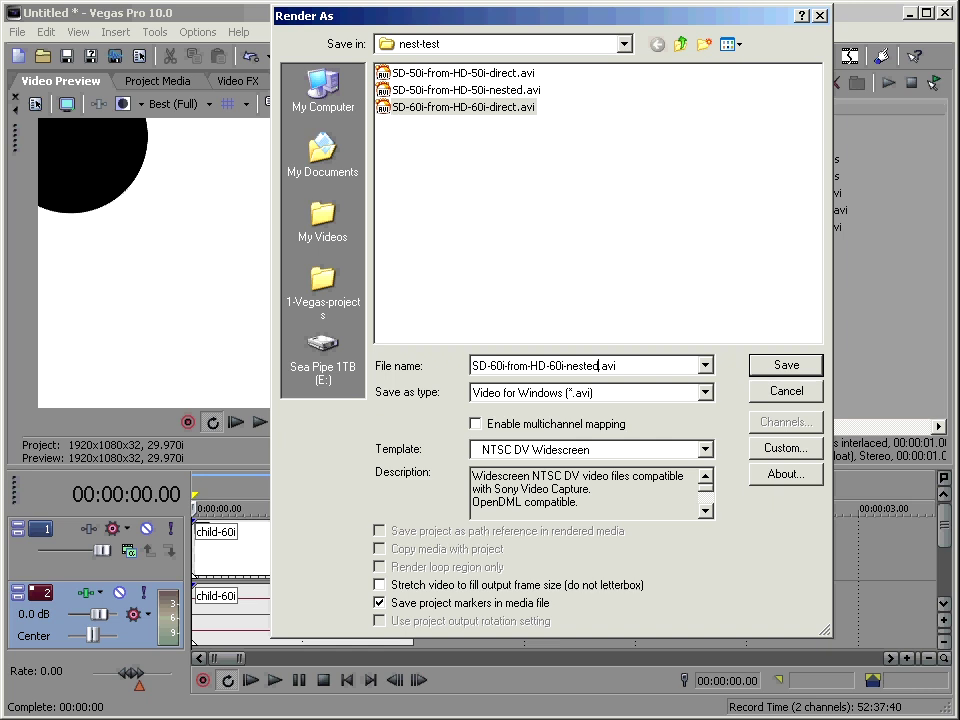
pyautogui.press('Return')
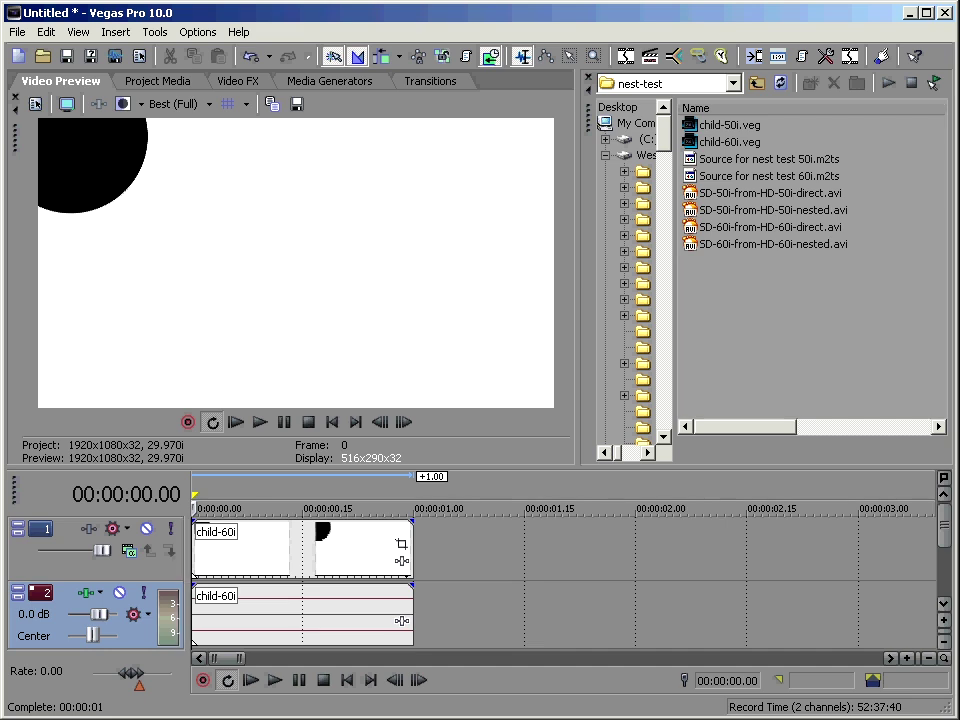
# Start a new project without saving the nested one, and choose the NTSC DV Widescreen (720x480, 29.970 fps) project template
pyautogui.click(18, 56)
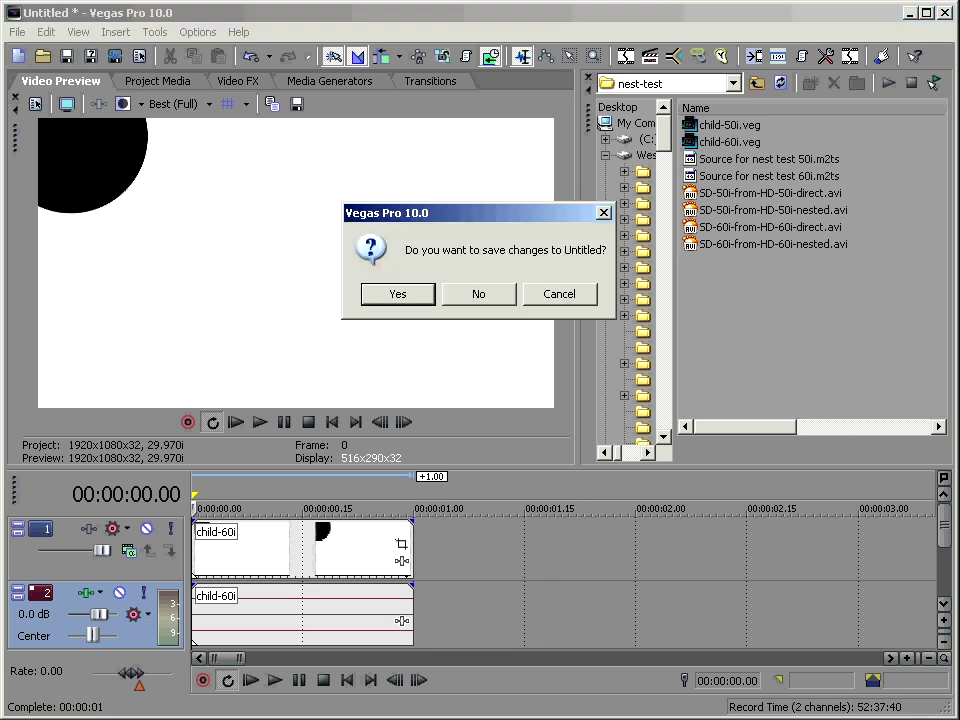
pyautogui.press('n')
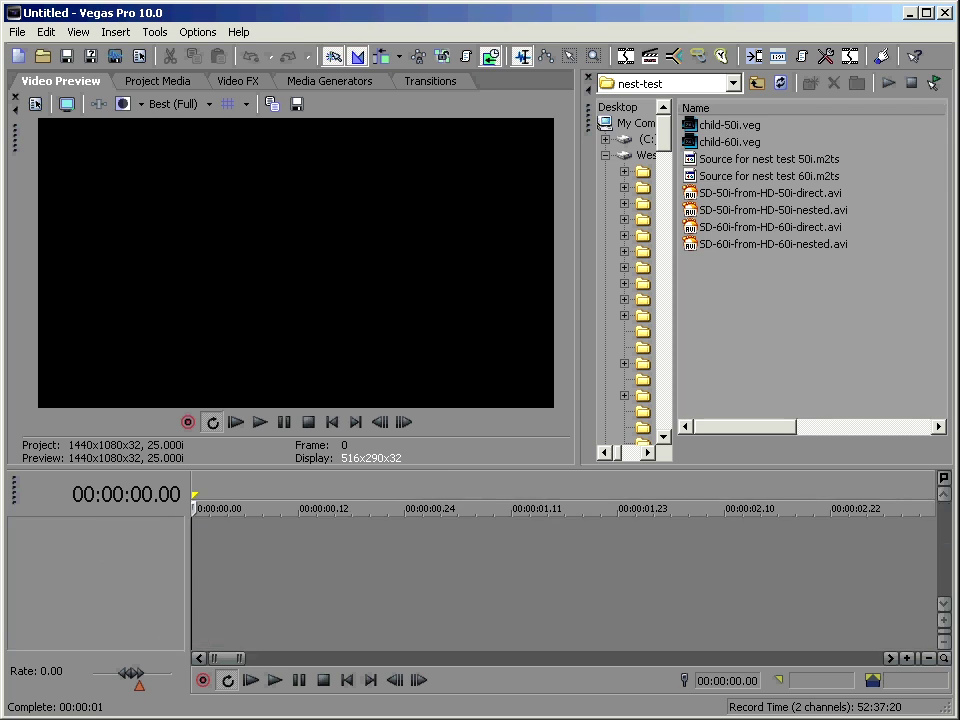
pyautogui.click(139, 56)
pyautogui.hotkey('alt', 'Down')
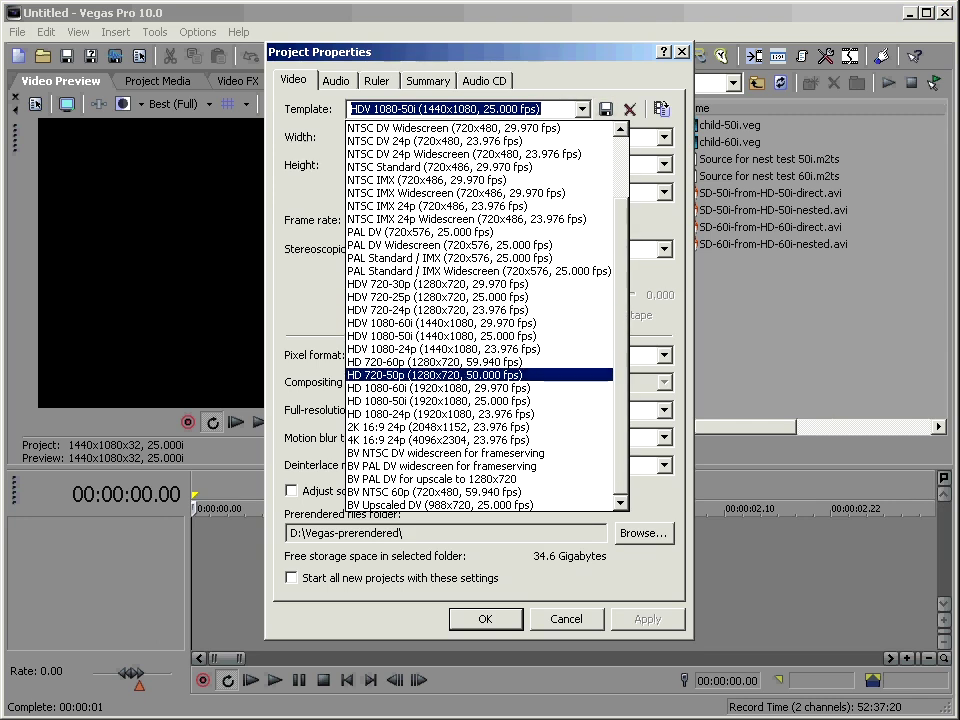
pyautogui.scroll(2, 486, 314)
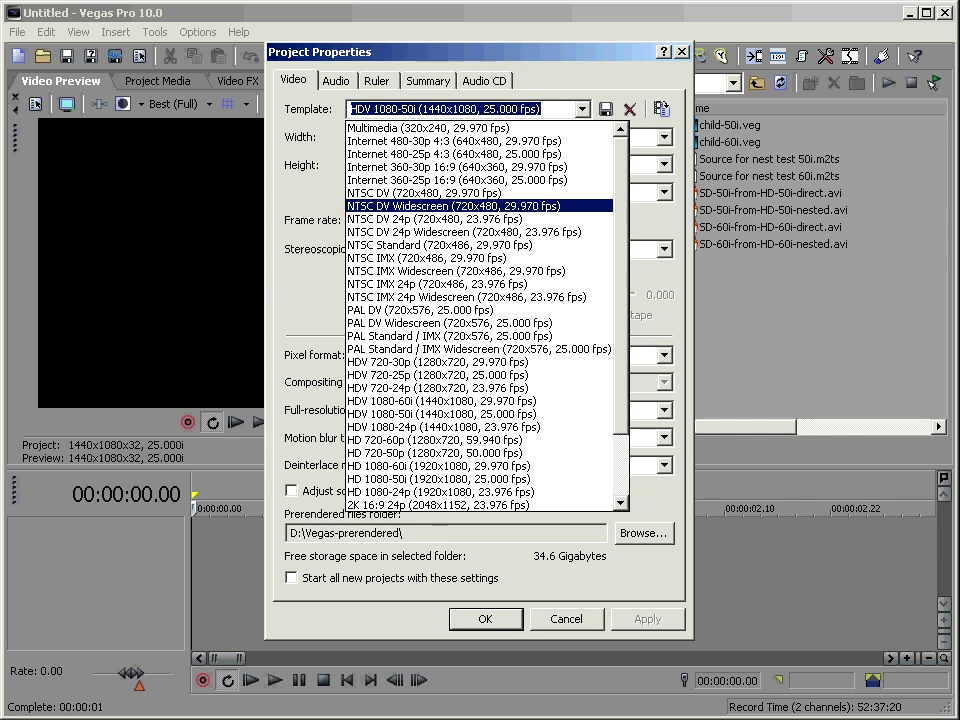
pyautogui.press('Return')
# Set the project's frame rate to 59.940 (Double NTSC) and field order to None (progressive scan), and apply the properties
pyautogui.click(469, 219)
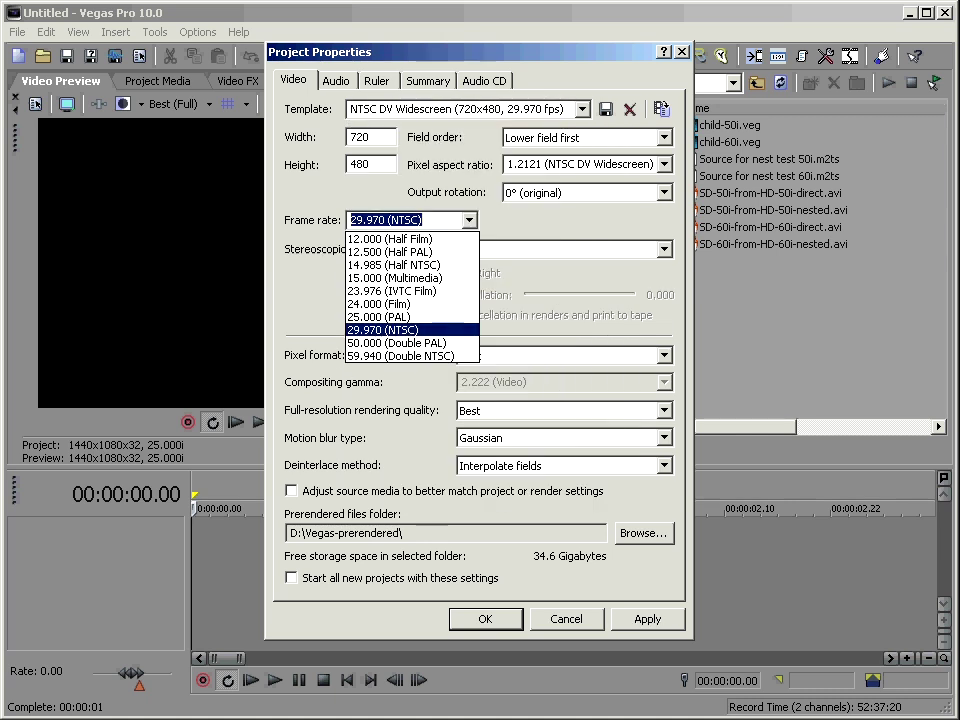
pyautogui.press('Return')
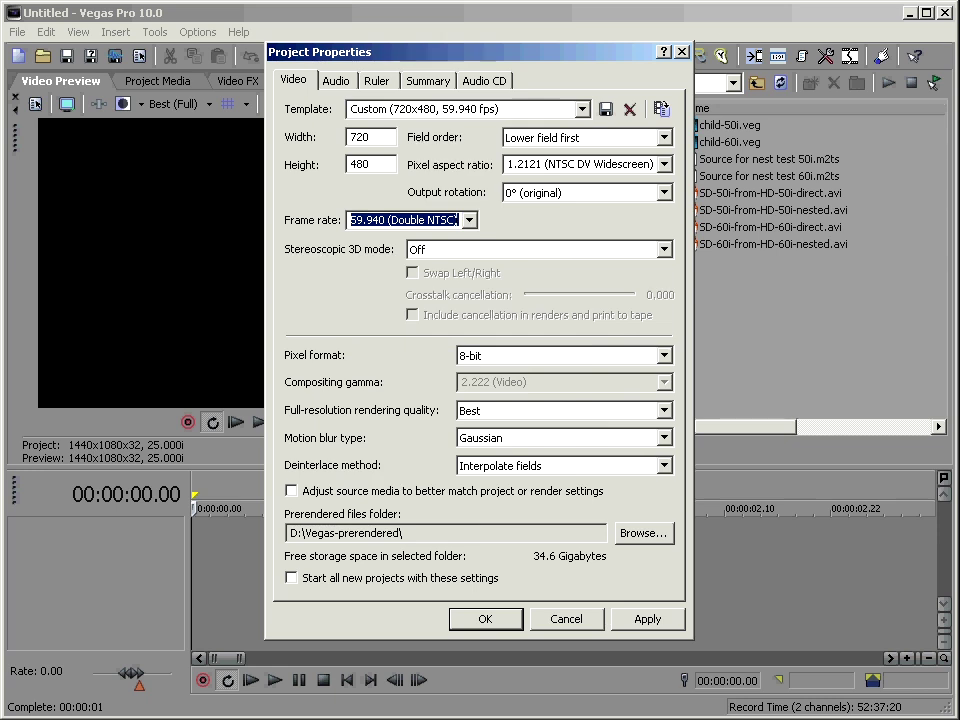
pyautogui.click(664, 138)
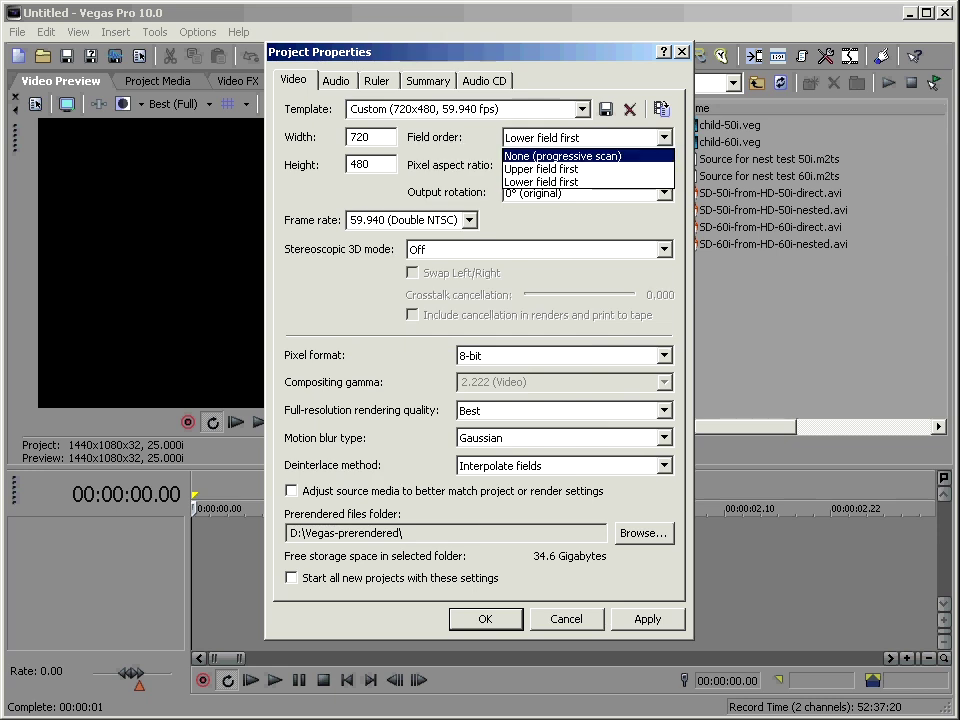
pyautogui.press('Return')
pyautogui.hotkey('alt', 'a')
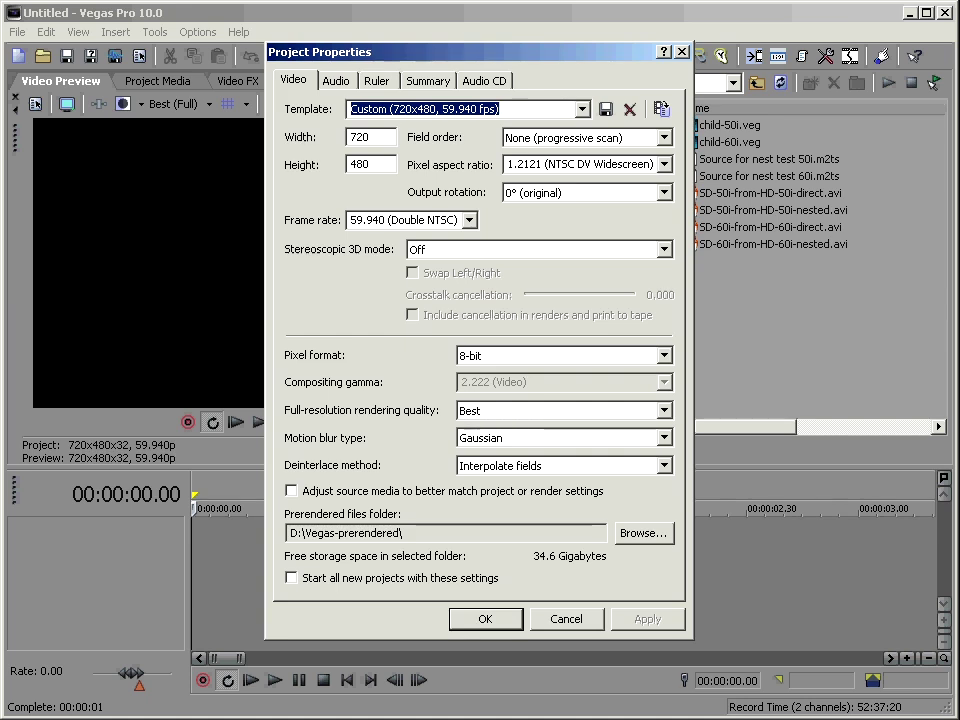
pyautogui.press('Return')
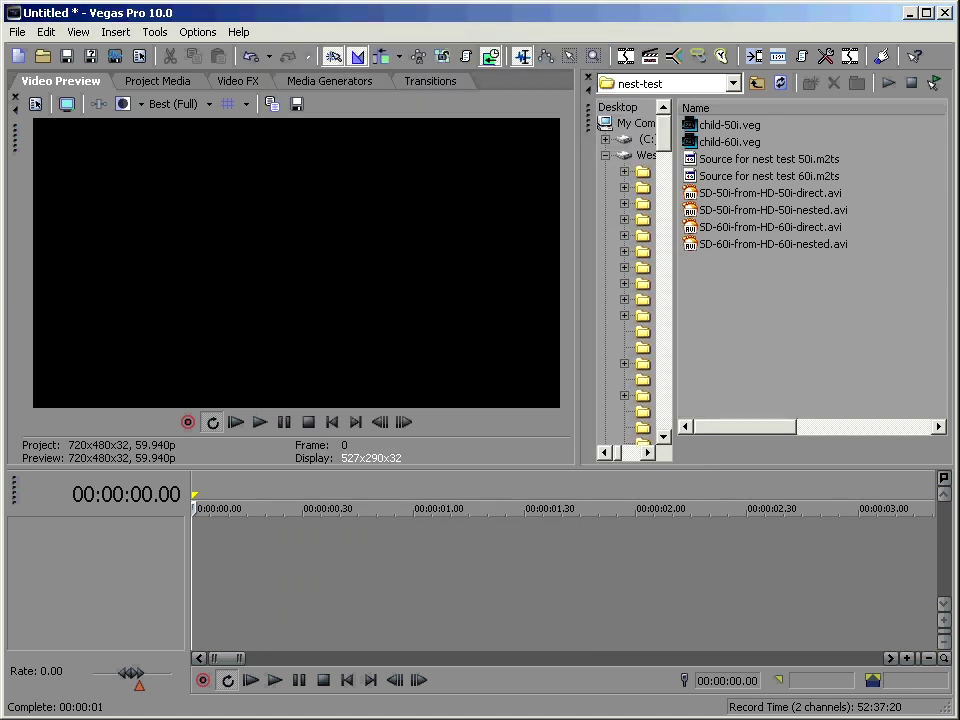
# Place SD-60i-from-HD-60i-direct.avi on the timeline, followed by SD-60i-from-HD-60i-nested.avi
pyautogui.click(770, 226)
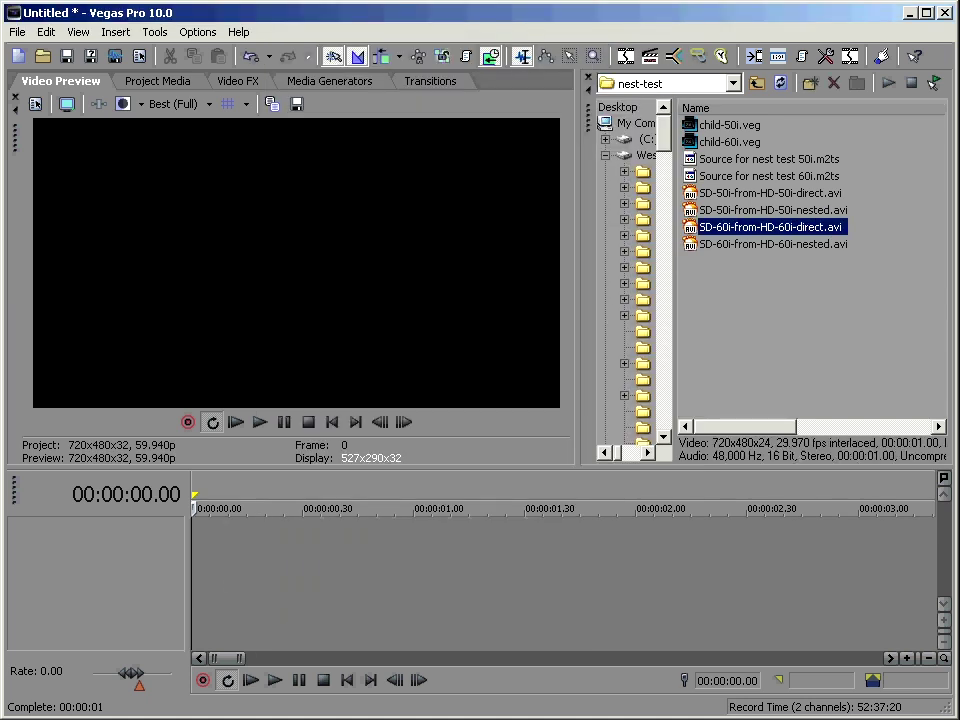
pyautogui.press('Return')
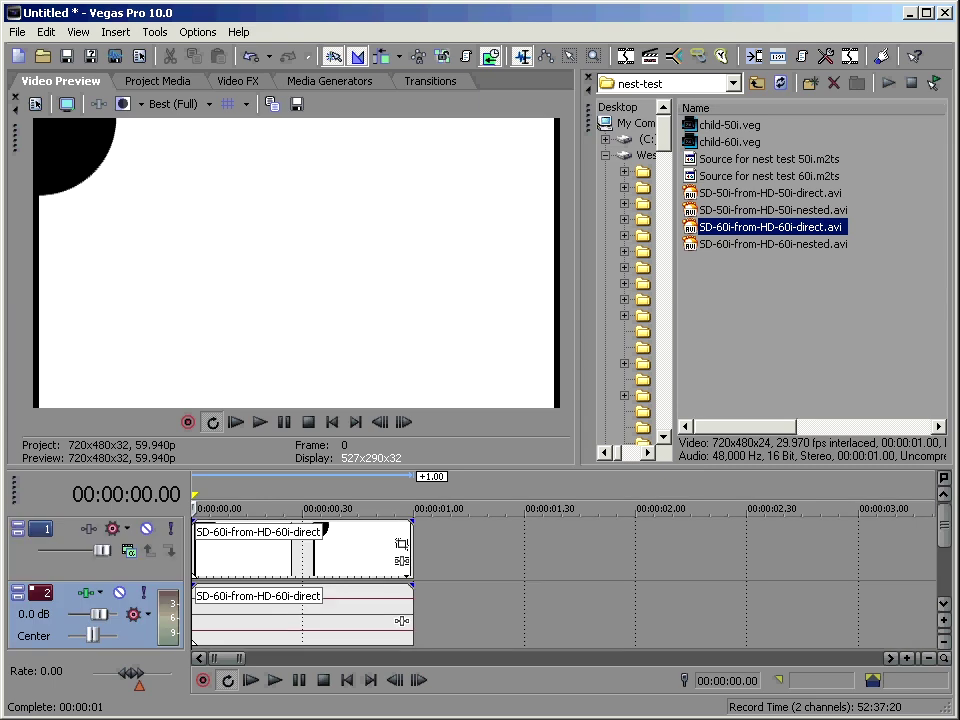
pyautogui.click(770, 243)
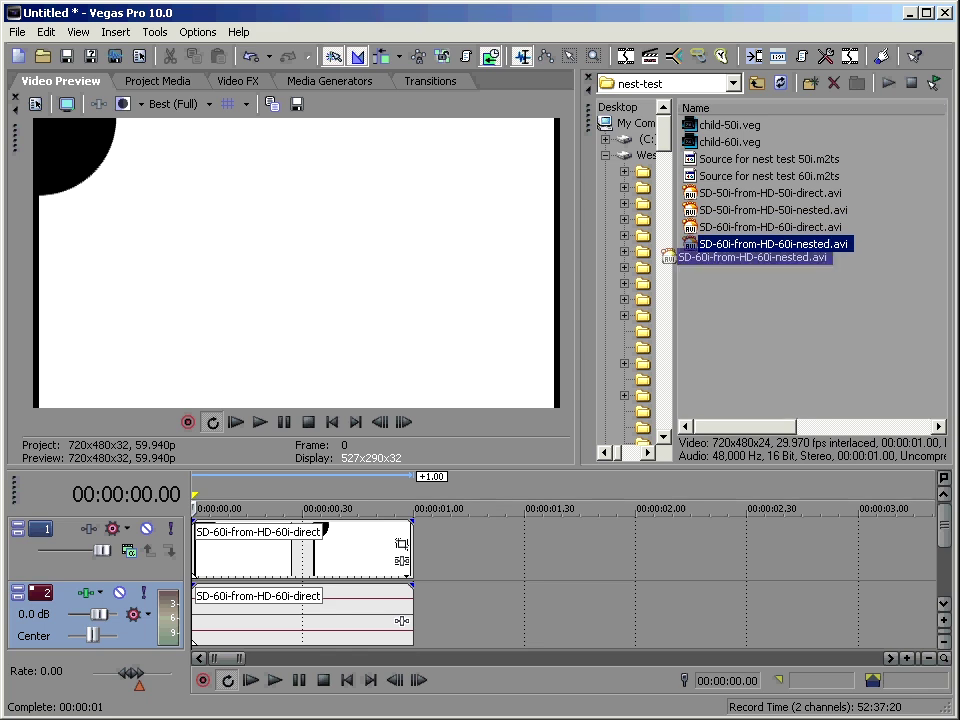
pyautogui.press('Return')
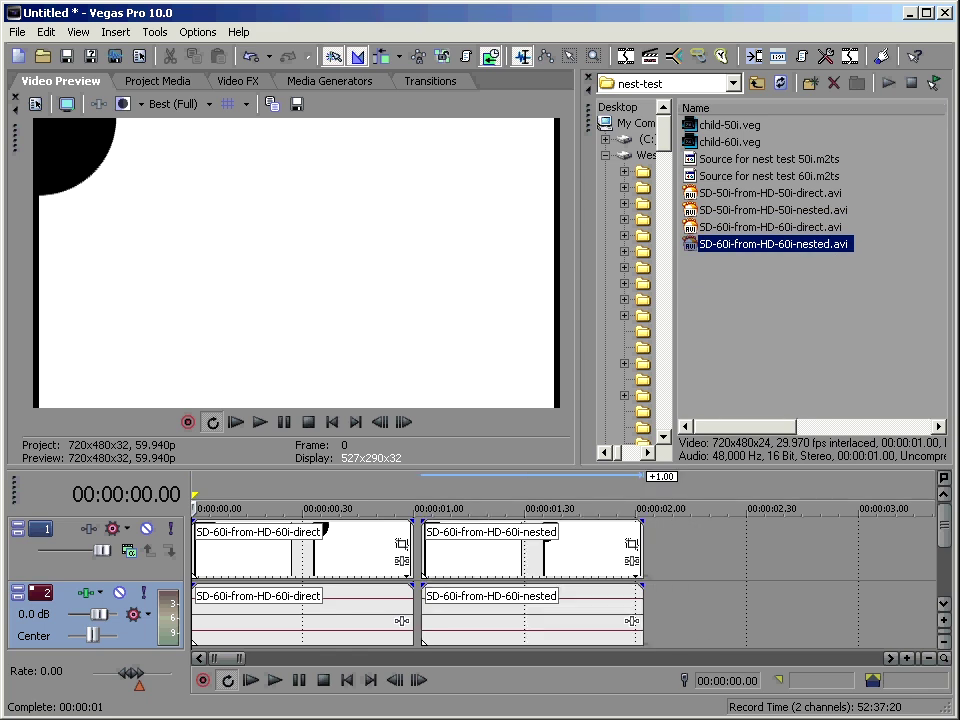
# Examine the ball's motion in the direct 60i clip frame by frame, moving forward and backward within its first half second
pyautogui.click(237, 508)
pyautogui.scroll(10, 237, 508)
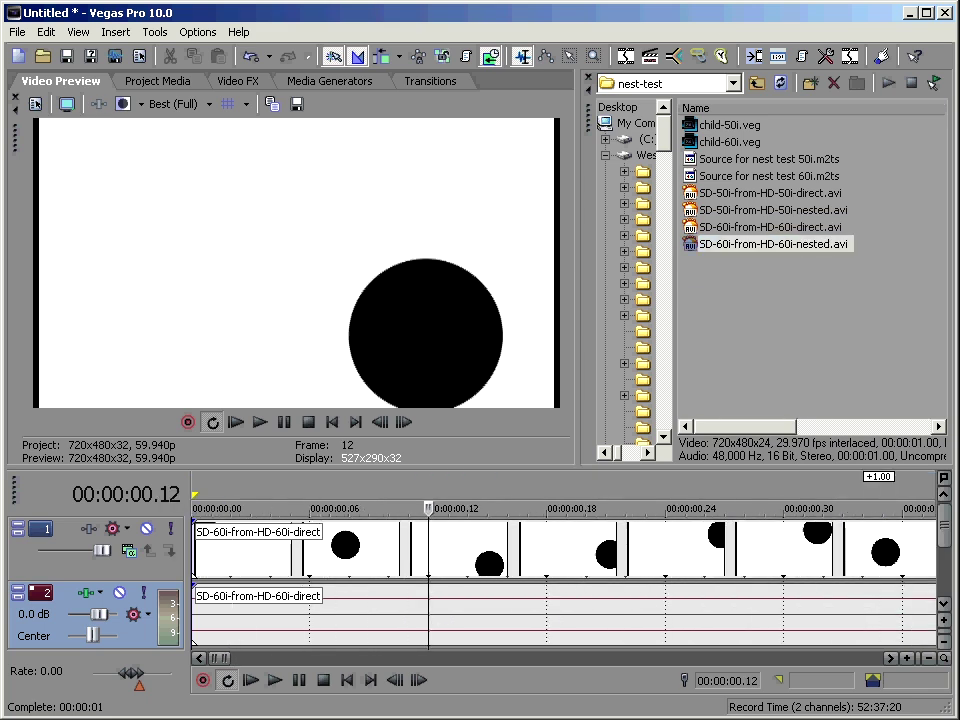
pyautogui.scroll(2, 565, 550)
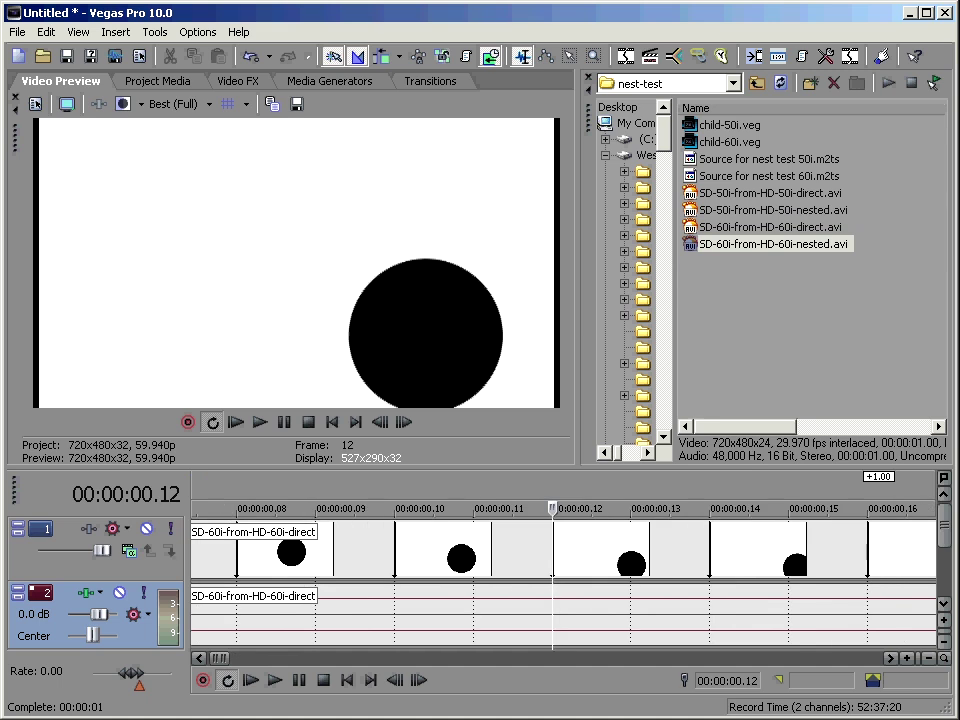
pyautogui.press('Right')
pyautogui.press('Right')
pyautogui.press('Right')
pyautogui.press('Right')
pyautogui.press('Right')
pyautogui.press('Right')
pyautogui.press('Right')
pyautogui.press('Right')
pyautogui.press('Right')
pyautogui.press('Right')
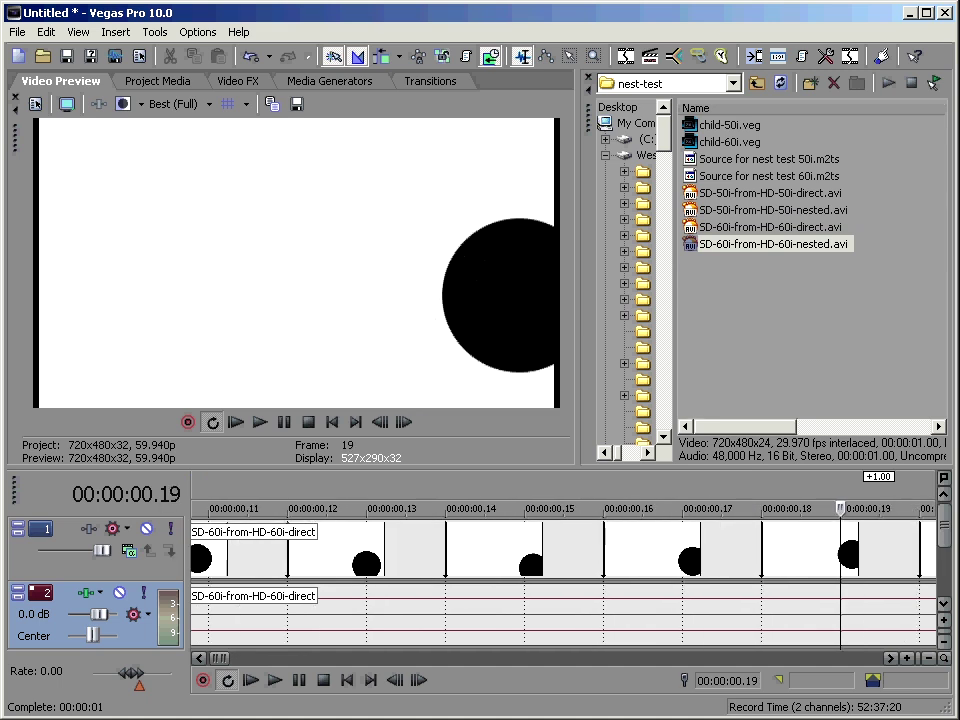
pyautogui.press('Right')
pyautogui.press('Right')
pyautogui.press('Right')
pyautogui.press('Left')
pyautogui.press('Left')
pyautogui.press('Left')
pyautogui.press('Left')
pyautogui.press('Left')
pyautogui.press('Left')
pyautogui.press('Left')
pyautogui.press('Left')
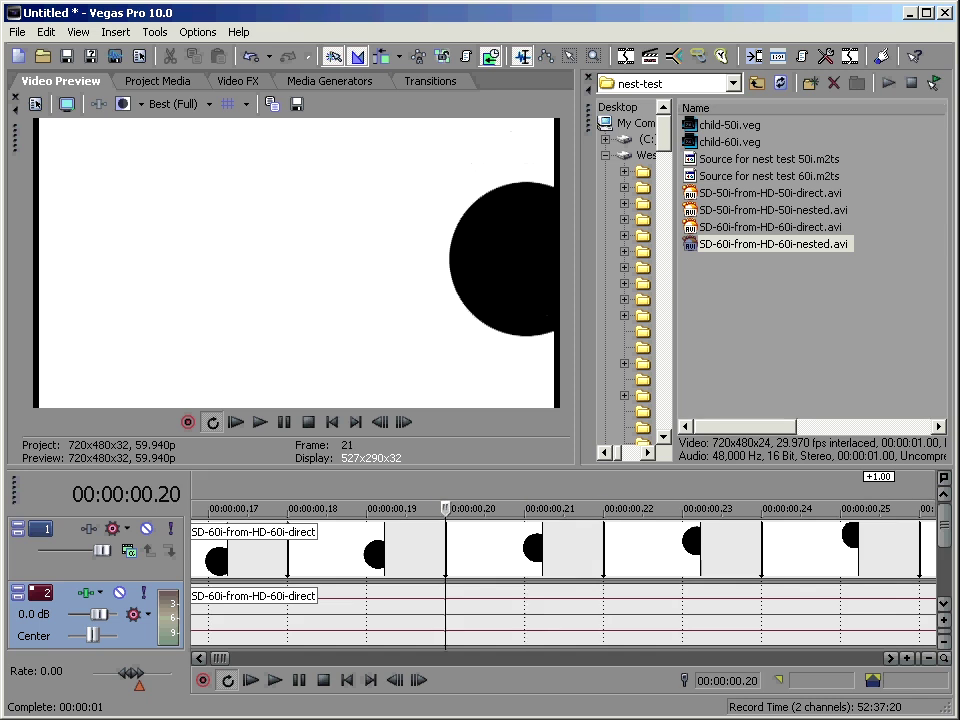
pyautogui.press('Left')
pyautogui.press('Left')
pyautogui.press('Left')
pyautogui.press('Left')
pyautogui.press('Left')
pyautogui.press('Left')
pyautogui.press('Left')
pyautogui.press('Left')
pyautogui.press('Left')
pyautogui.press('Left')
pyautogui.press('Left')
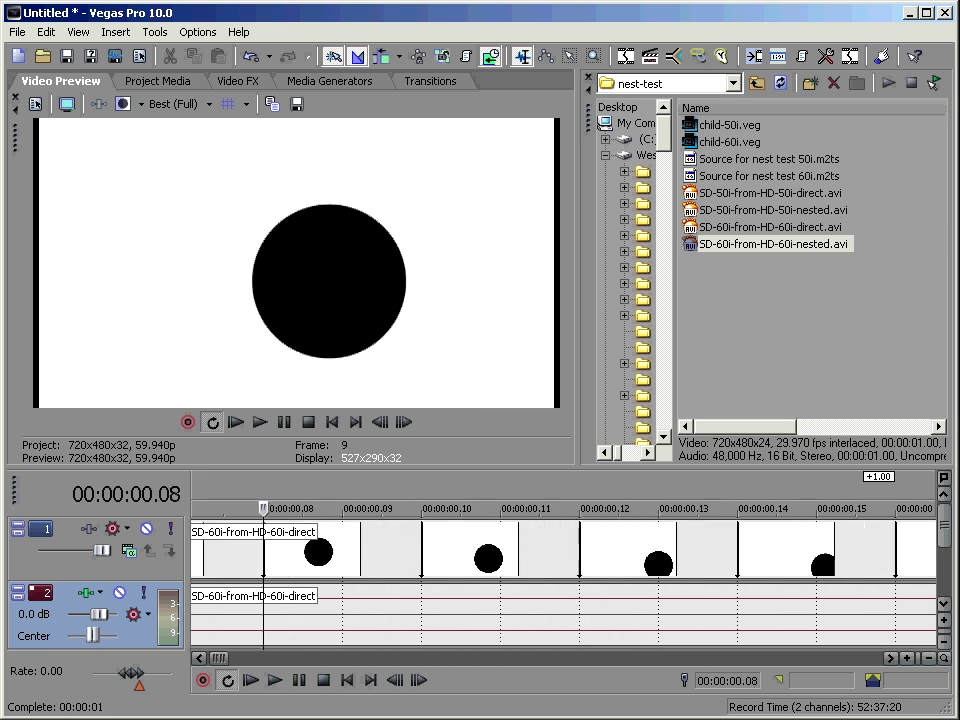
pyautogui.press('Left')
pyautogui.press('Left')
pyautogui.press('Right')
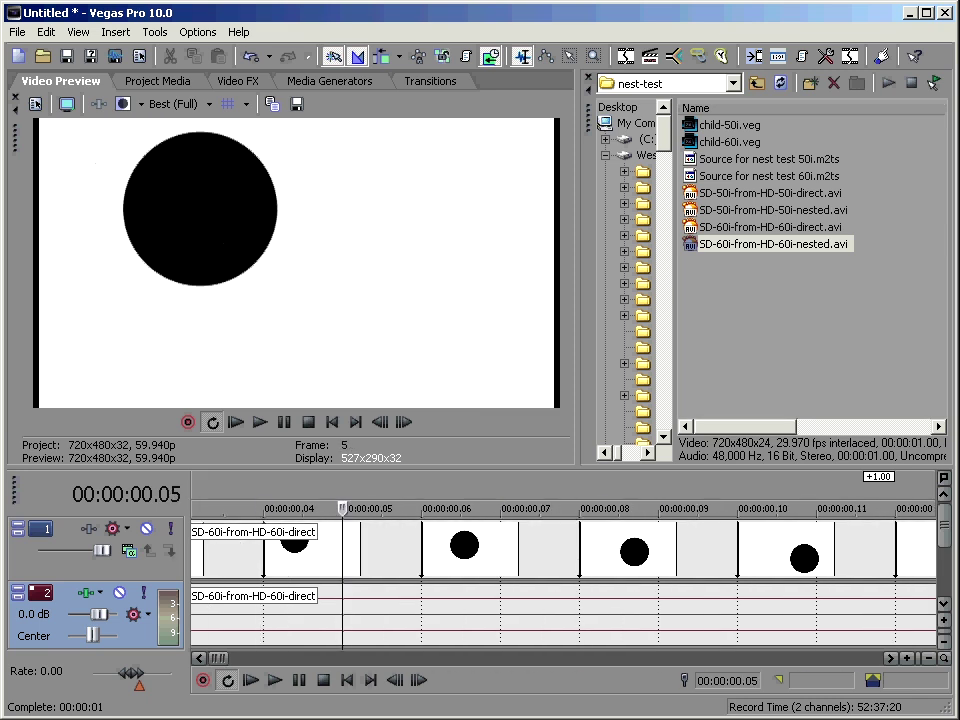
pyautogui.press('Right')
pyautogui.press('Right')
pyautogui.press('Right')
pyautogui.press('Right')
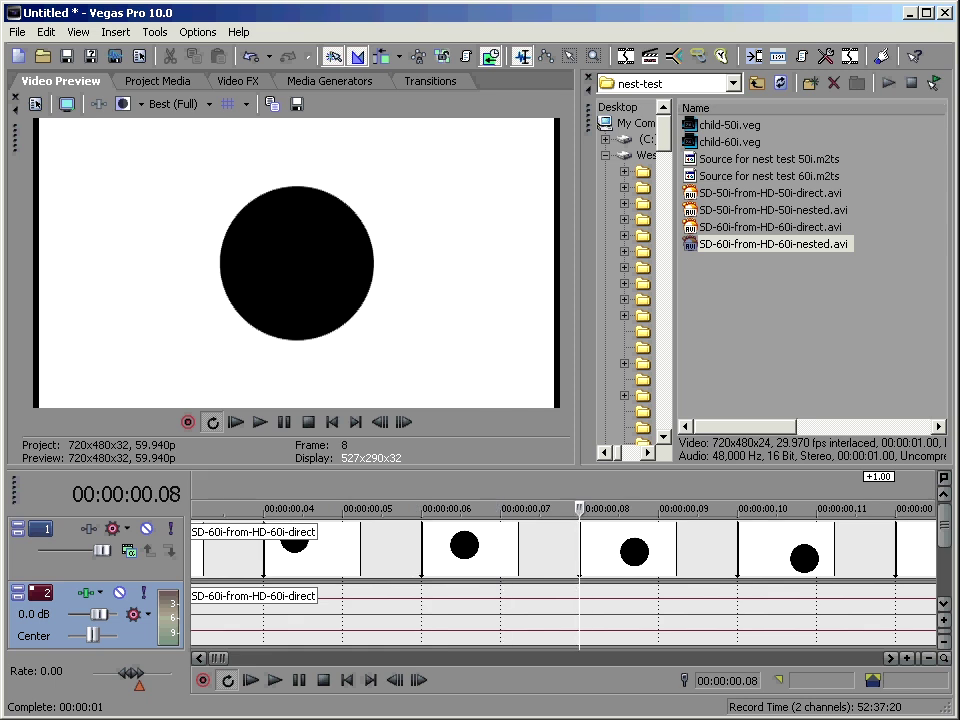
pyautogui.press('Right')
pyautogui.press('Right')
pyautogui.press('Right')
pyautogui.press('Left')
pyautogui.press('Left')
pyautogui.press('Left')
pyautogui.press('Left')
pyautogui.press('Left')
pyautogui.press('Left')
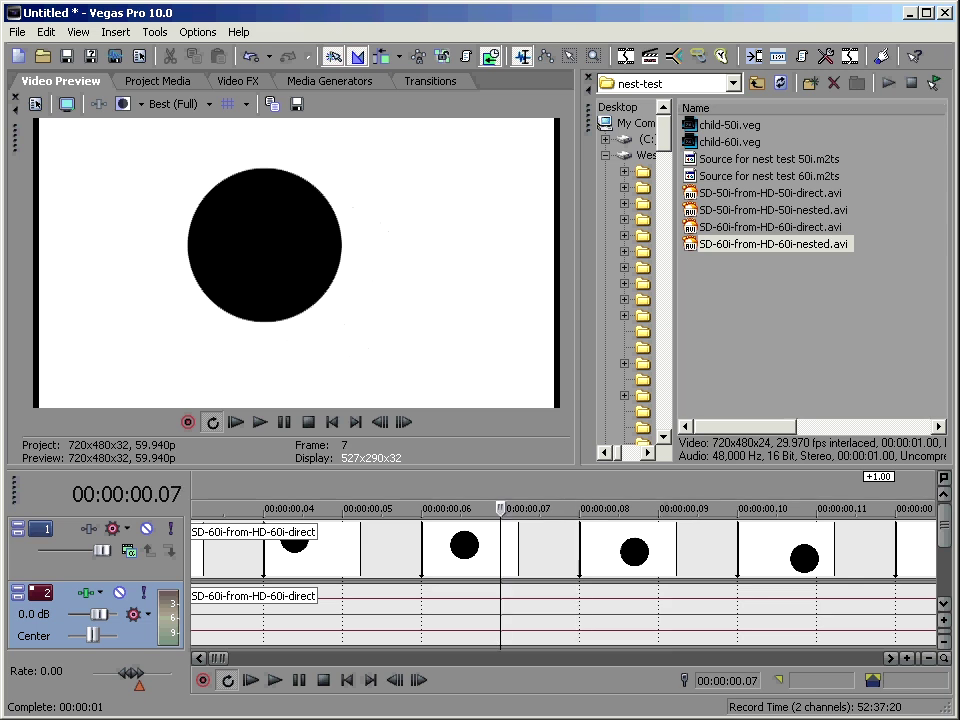
pyautogui.press('Right')
pyautogui.press('Right')
pyautogui.press('Right')
pyautogui.press('Right')
pyautogui.press('Right')
pyautogui.press('Left')
pyautogui.press('Left')
pyautogui.press('Left')
pyautogui.press('Left')
pyautogui.press('Left')
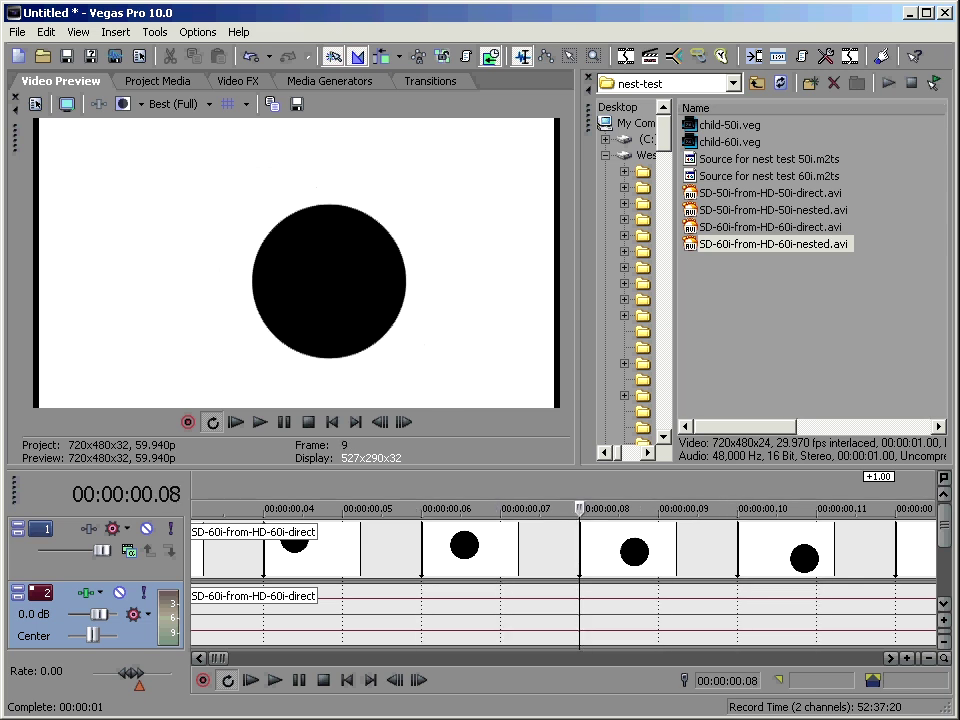
# Examine the ball's motion in the nested 60i clip frame by frame, repeatedly checking the frames between about 00:00:01.09 and 00:00:01.19
pyautogui.press('Down')
pyautogui.press('Down')
pyautogui.press('Down')
pyautogui.press('Down')
pyautogui.press('Down')
pyautogui.press('Down')
pyautogui.press('Down')
pyautogui.press('Down')
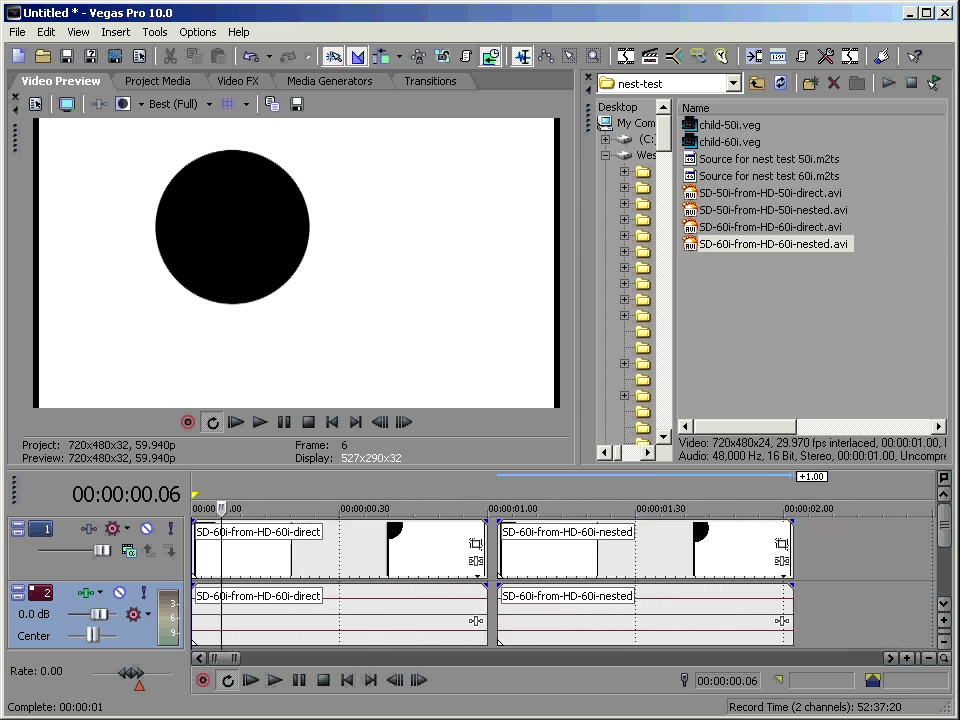
pyautogui.click(485, 508)
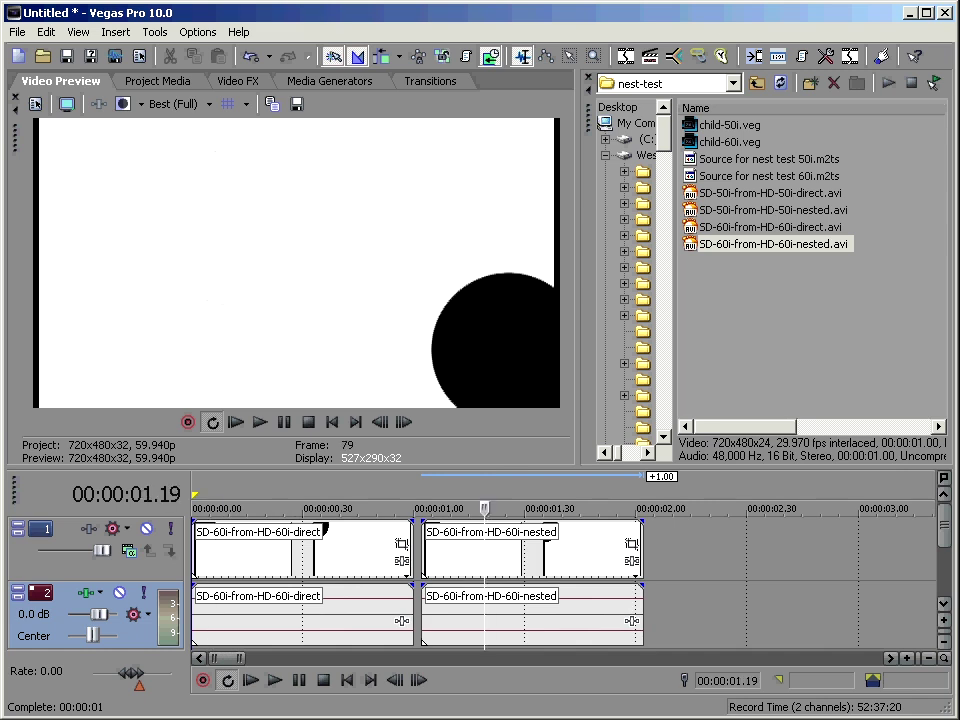
pyautogui.press('Up')
pyautogui.press('Up')
pyautogui.press('Up')
pyautogui.press('Up')
pyautogui.press('Up')
pyautogui.press('Up')
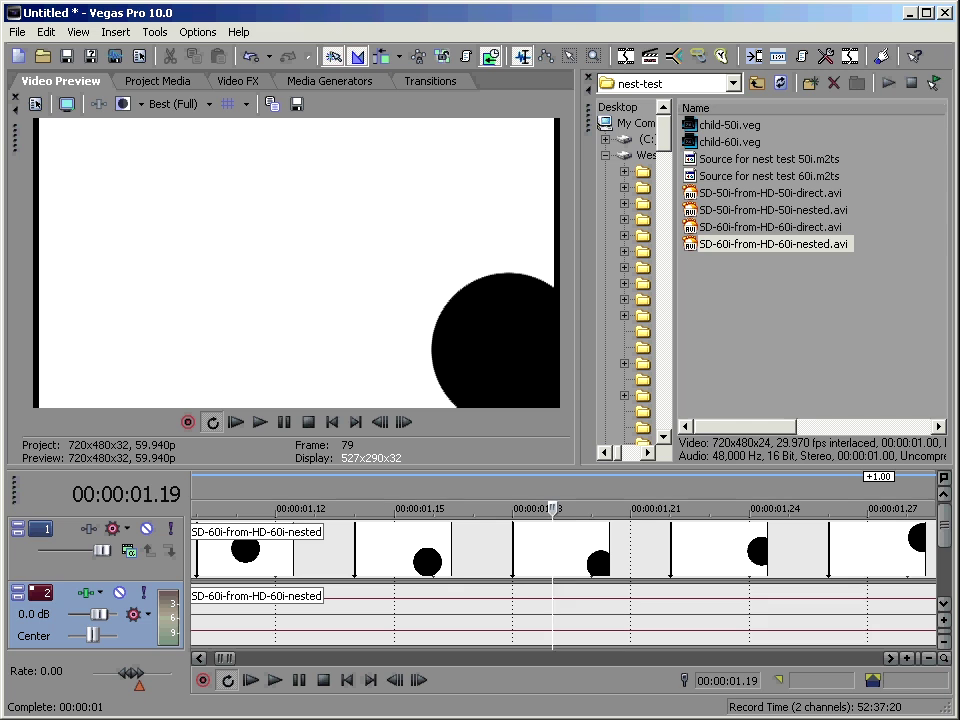
pyautogui.press('Left')
pyautogui.press('Left')
pyautogui.press('Left')
pyautogui.press('Left')
pyautogui.press('Left')
pyautogui.press('Left')
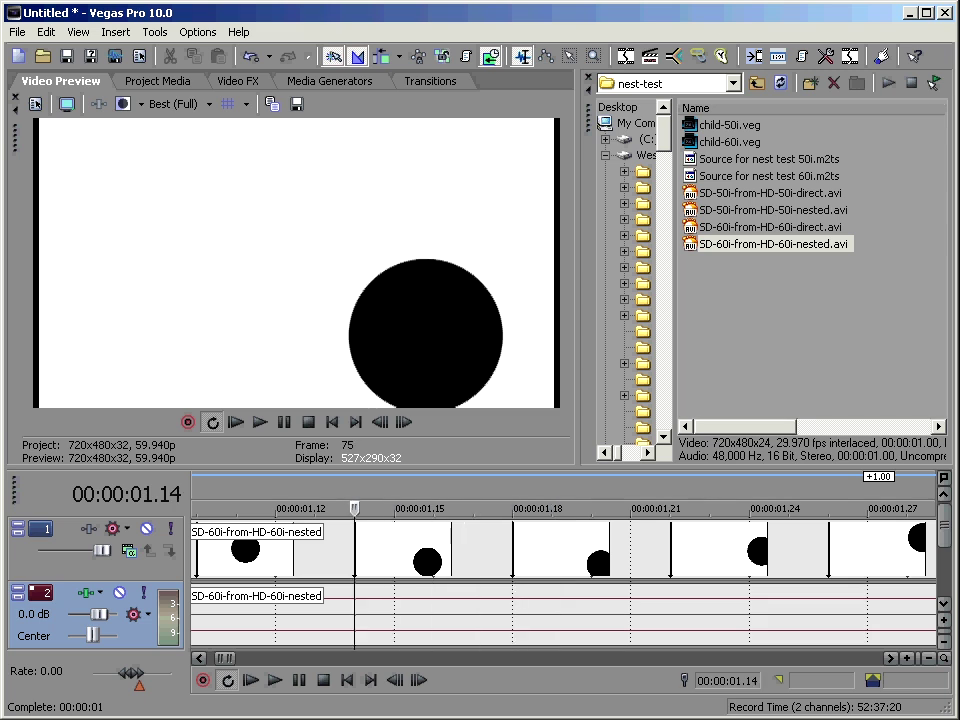
pyautogui.press('Left')
pyautogui.press('Left')
pyautogui.press('Left')
pyautogui.press('Left')
pyautogui.press('Left')
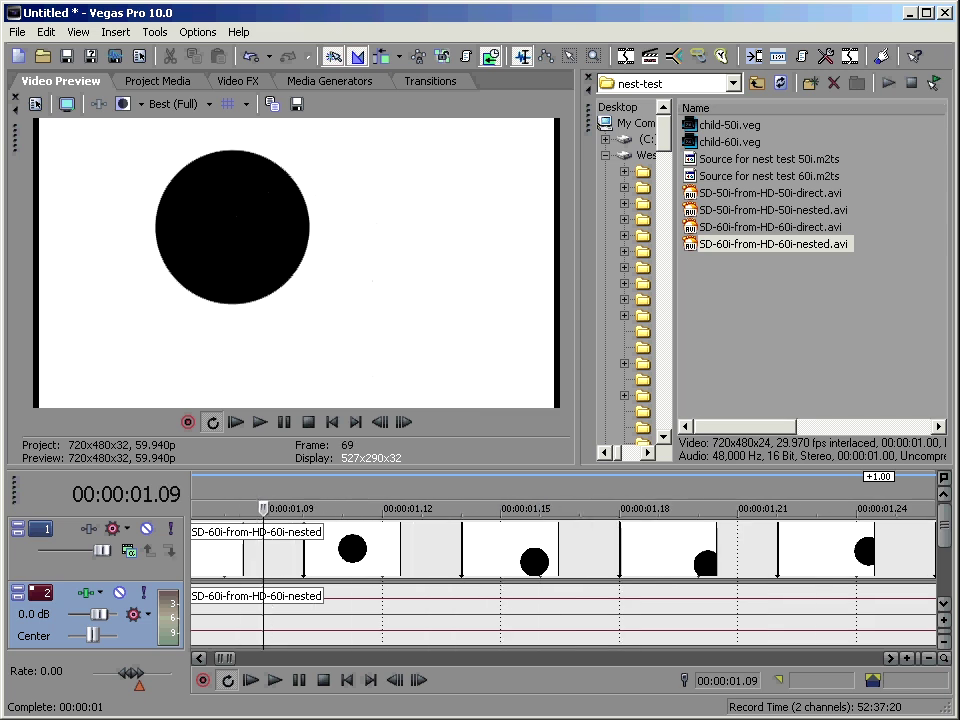
pyautogui.press('Left')
pyautogui.press('Right')
pyautogui.press('Right')
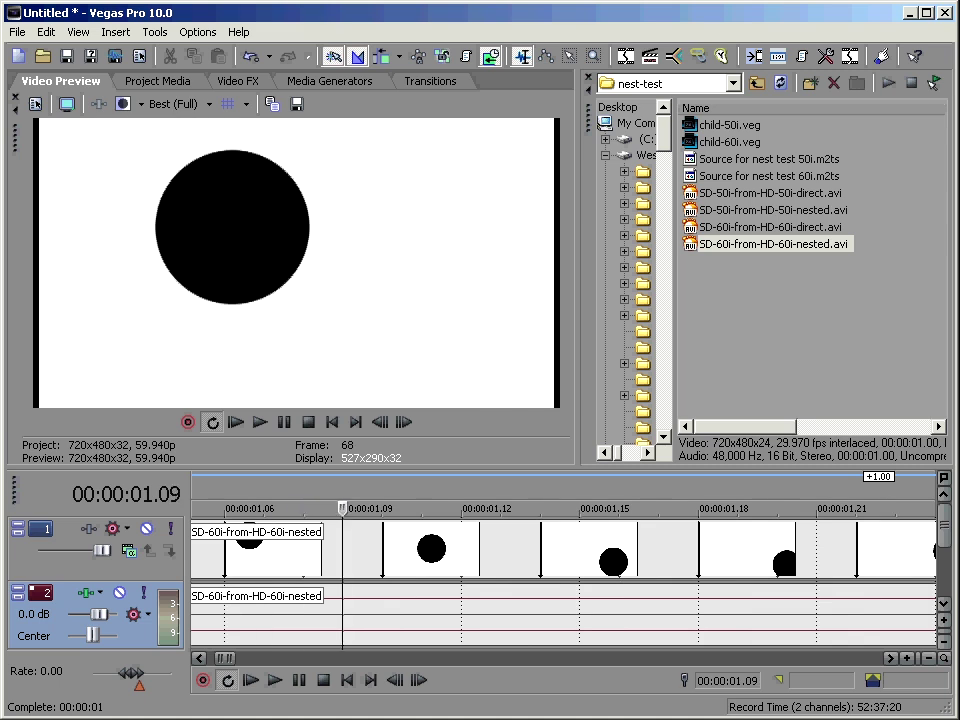
pyautogui.press('Right')
pyautogui.press('Right')
pyautogui.press('Right')
pyautogui.press('Right')
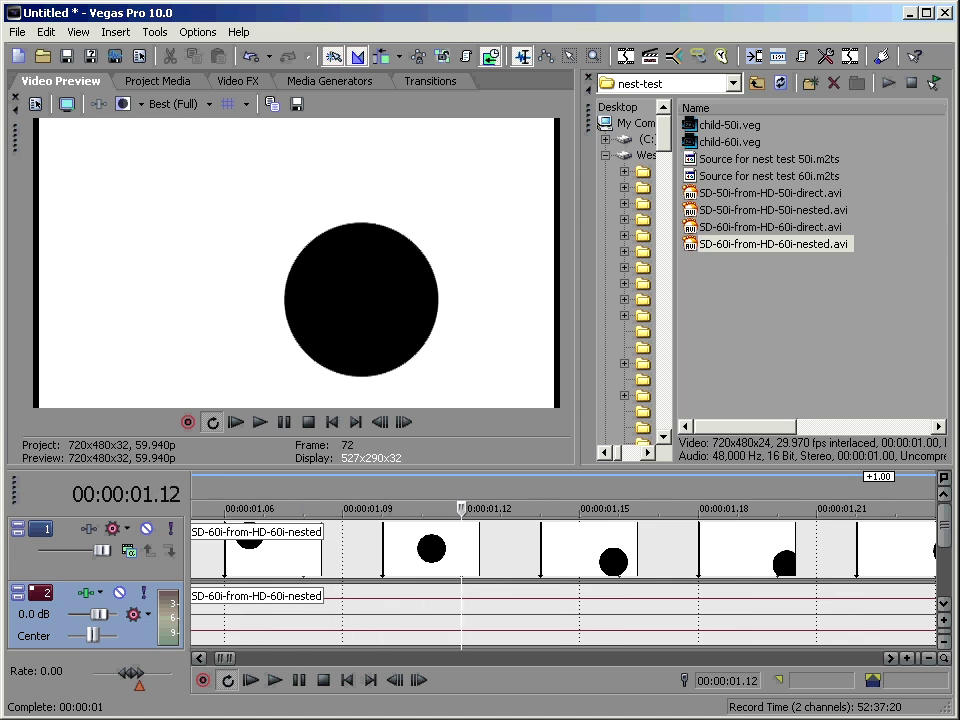
pyautogui.press('Right')
pyautogui.press('Right')
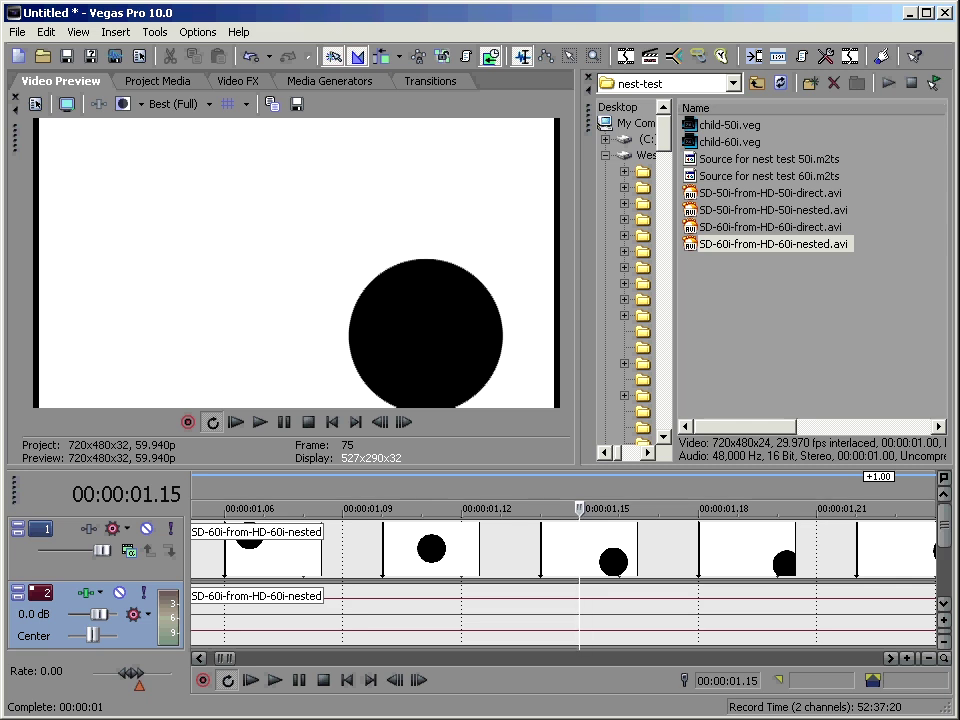
pyautogui.press('Right')
pyautogui.press('Right')
pyautogui.press('Right')
pyautogui.press('Right')
pyautogui.press('Right')
pyautogui.press('Right')
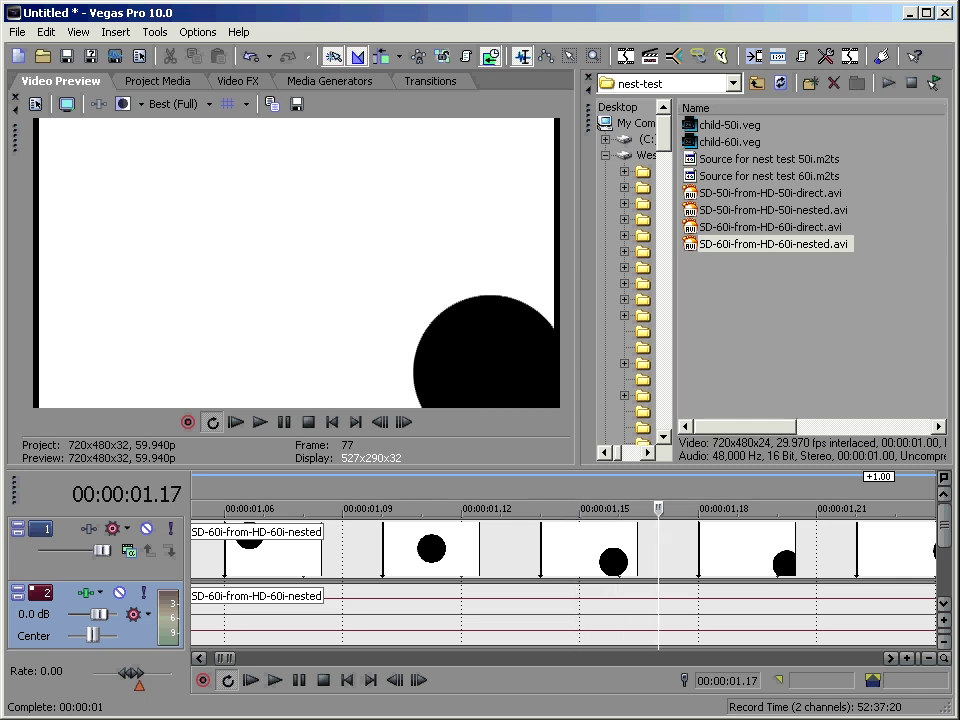
pyautogui.press('Right')
pyautogui.press('Right')
pyautogui.press('Left')
pyautogui.press('Left')
pyautogui.press('Left')
pyautogui.press('Left')
pyautogui.press('Left')
pyautogui.press('Left')
pyautogui.press('Left')
pyautogui.press('Left')
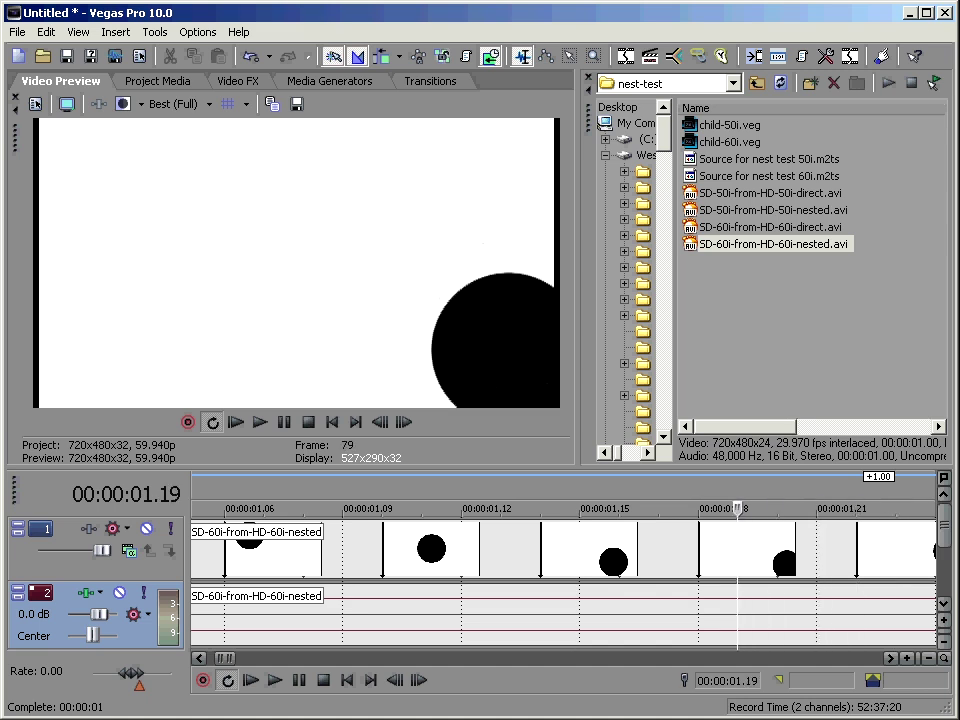
pyautogui.press('Left')
pyautogui.press('Left')
pyautogui.press('Left')
pyautogui.press('Left')
pyautogui.press('Left')
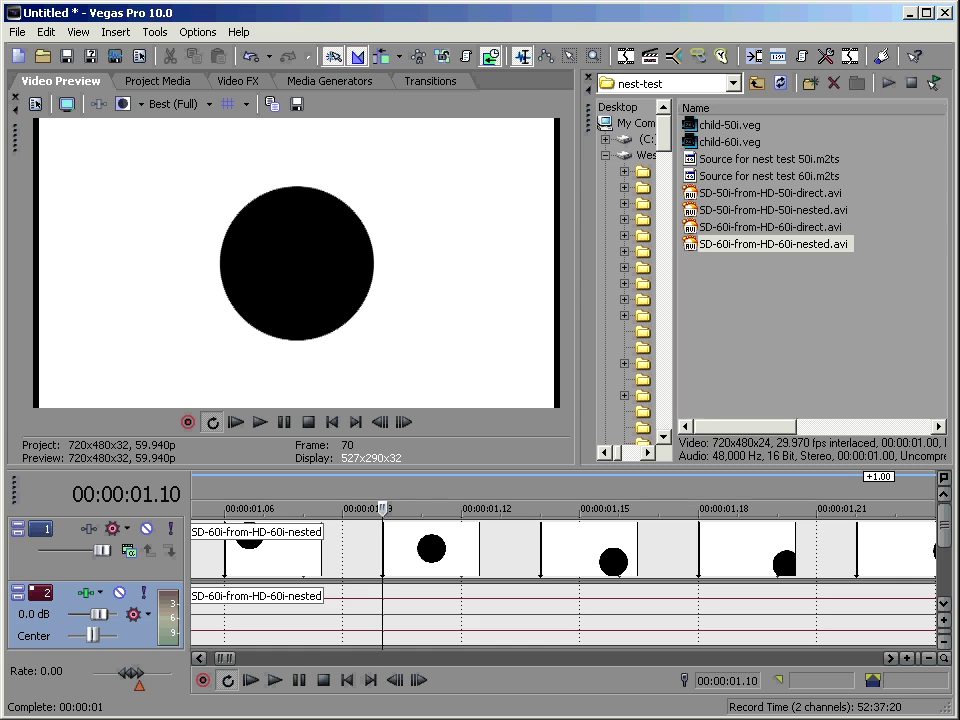
pyautogui.press('Right')
pyautogui.press('Right')
pyautogui.press('Right')
pyautogui.press('Right')
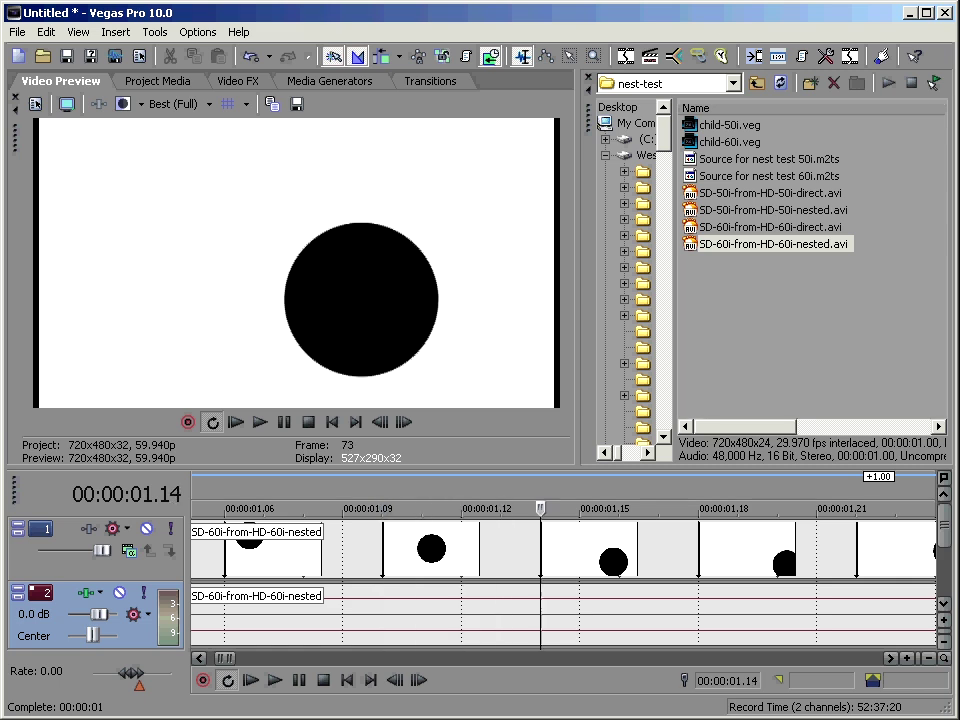
pyautogui.press('Left')
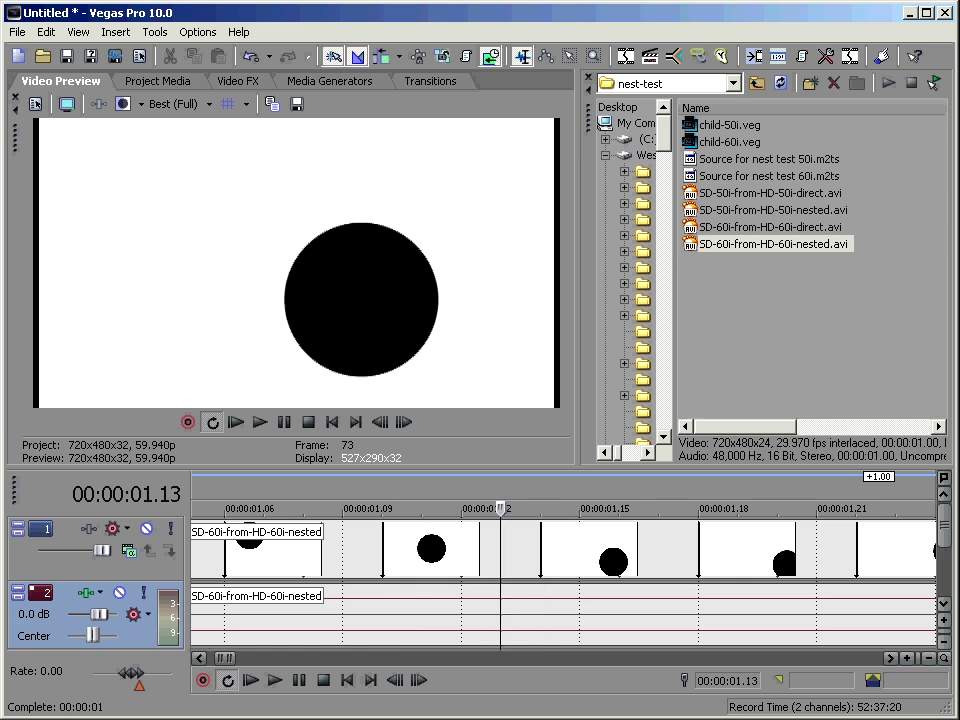
pyautogui.press('Left')
pyautogui.press('Left')
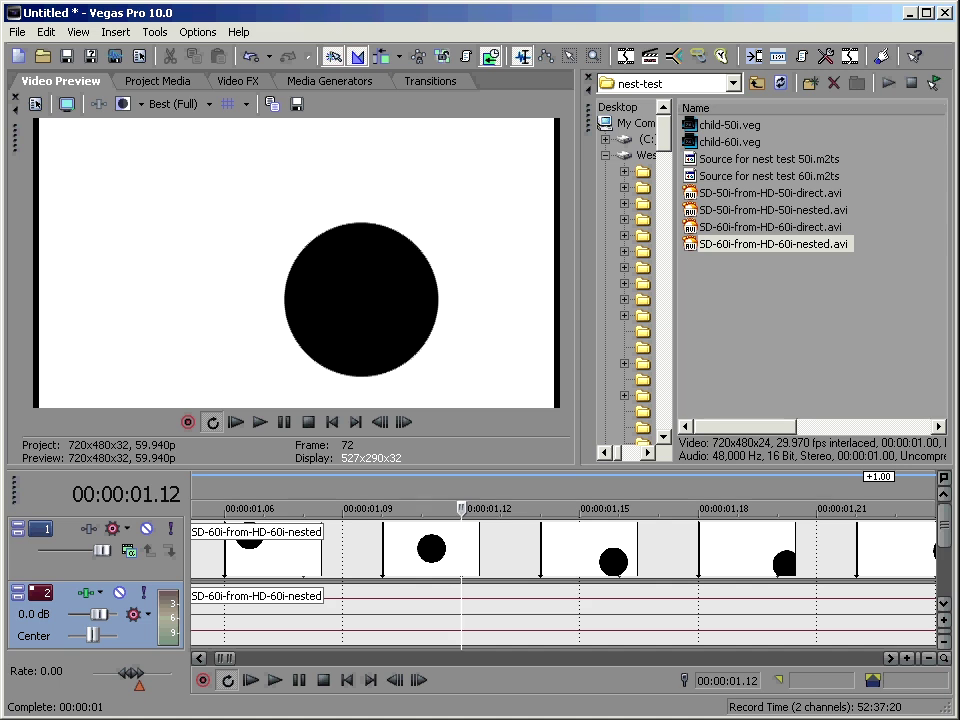
pyautogui.press('Left')
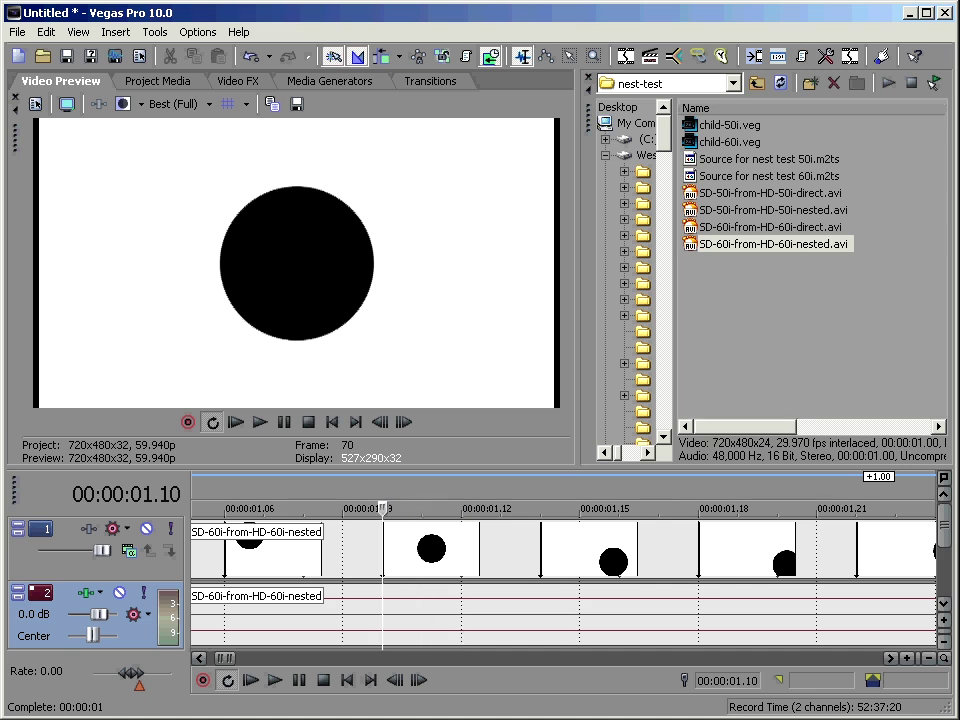
pyautogui.press('Right')
pyautogui.press('Right')
pyautogui.press('Right')
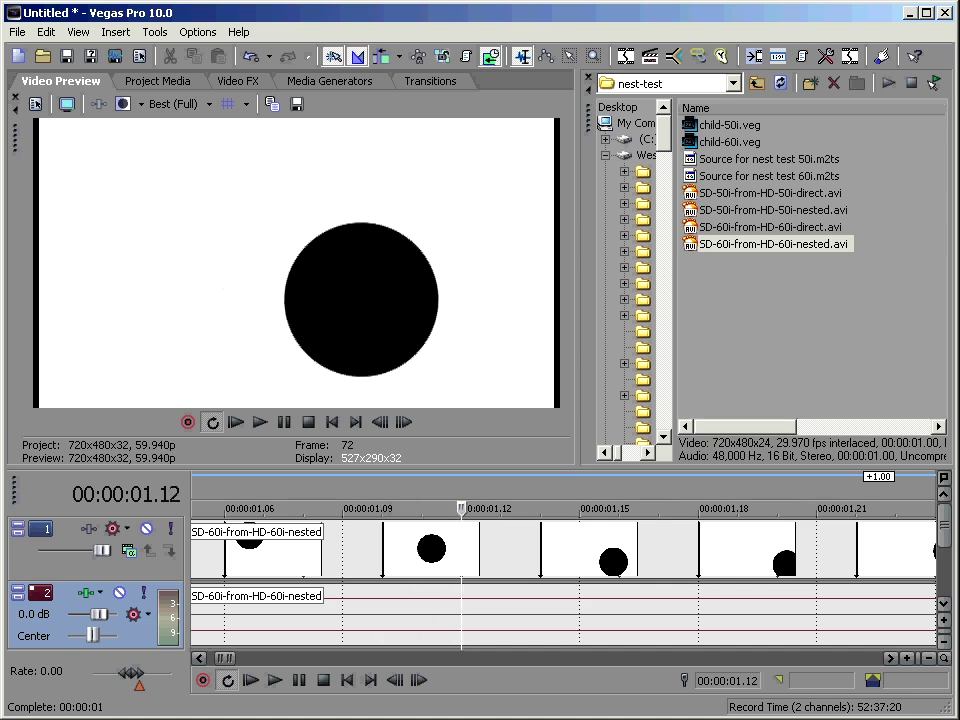
pyautogui.press('Right')
pyautogui.press('Right')
pyautogui.press('Right')
pyautogui.press('Left')
pyautogui.press('Left')
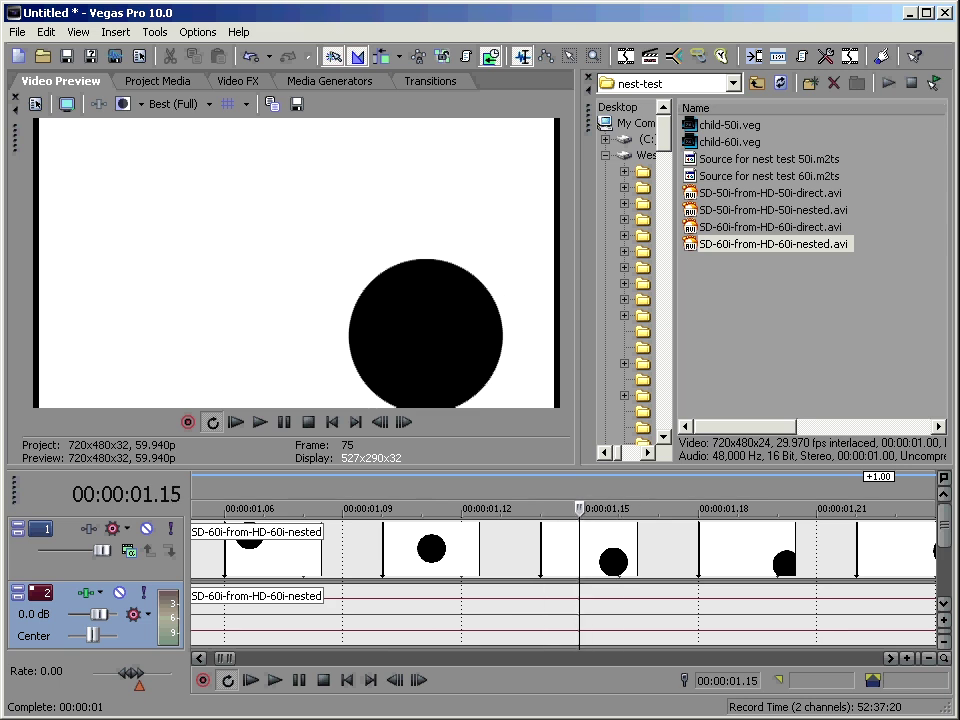
pyautogui.press('Left')
pyautogui.press('Left')
pyautogui.press('Left')
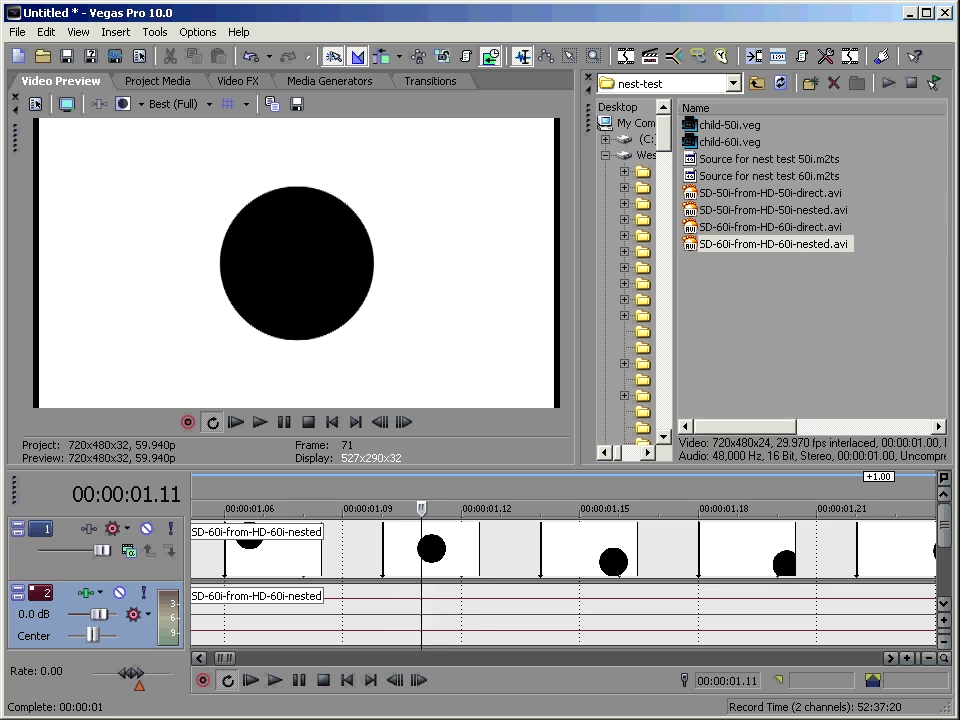
pyautogui.press('Left')
pyautogui.press('Left')
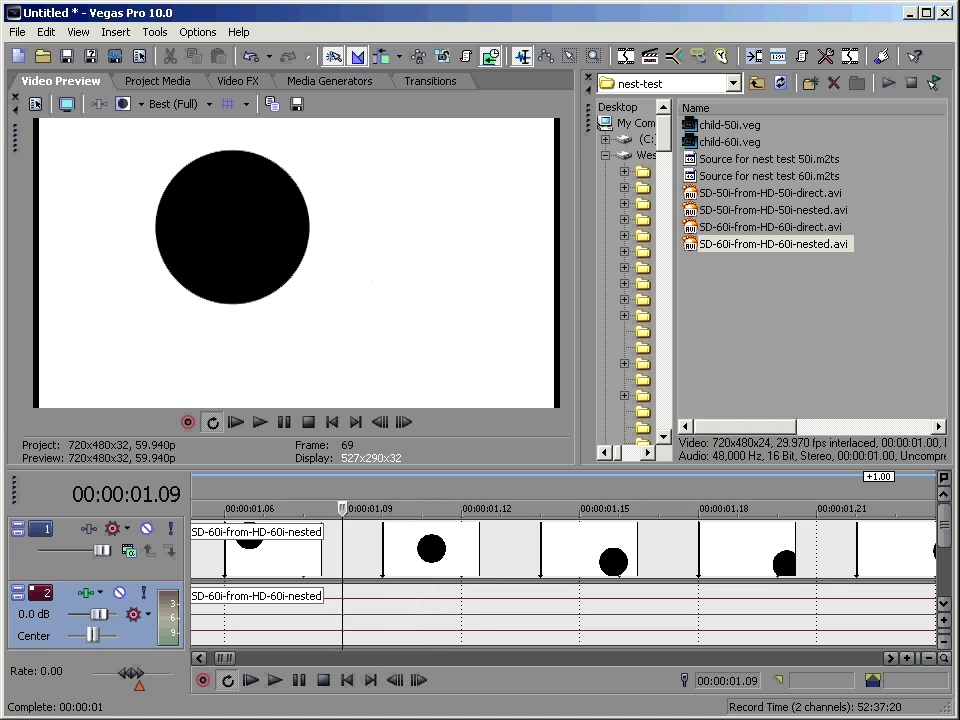
pyautogui.press('Right')
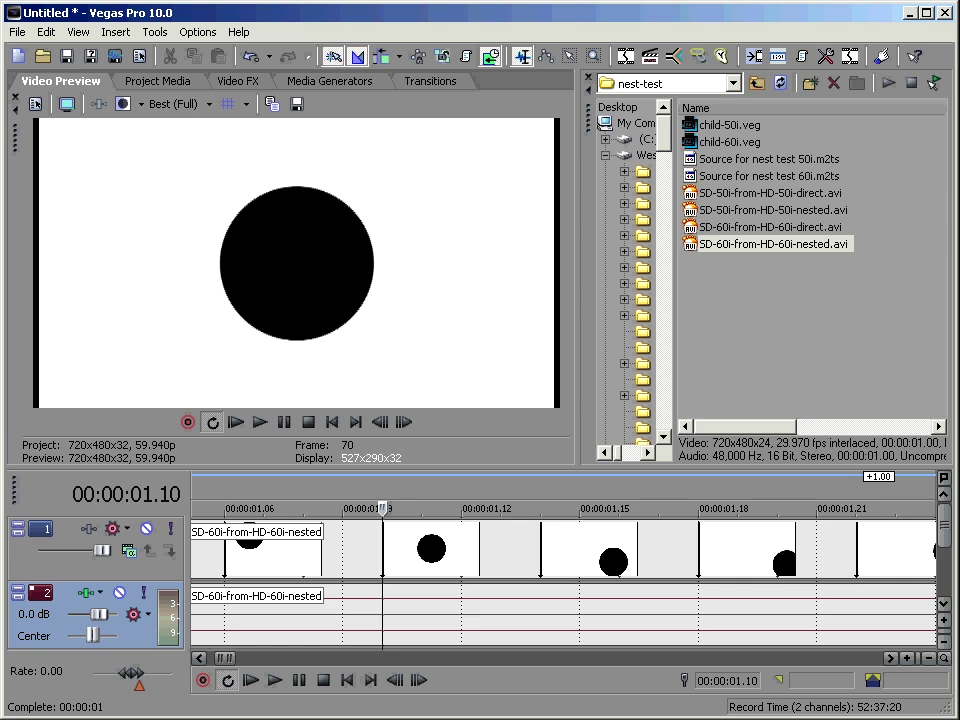
pyautogui.press('Right')
pyautogui.press('Right')
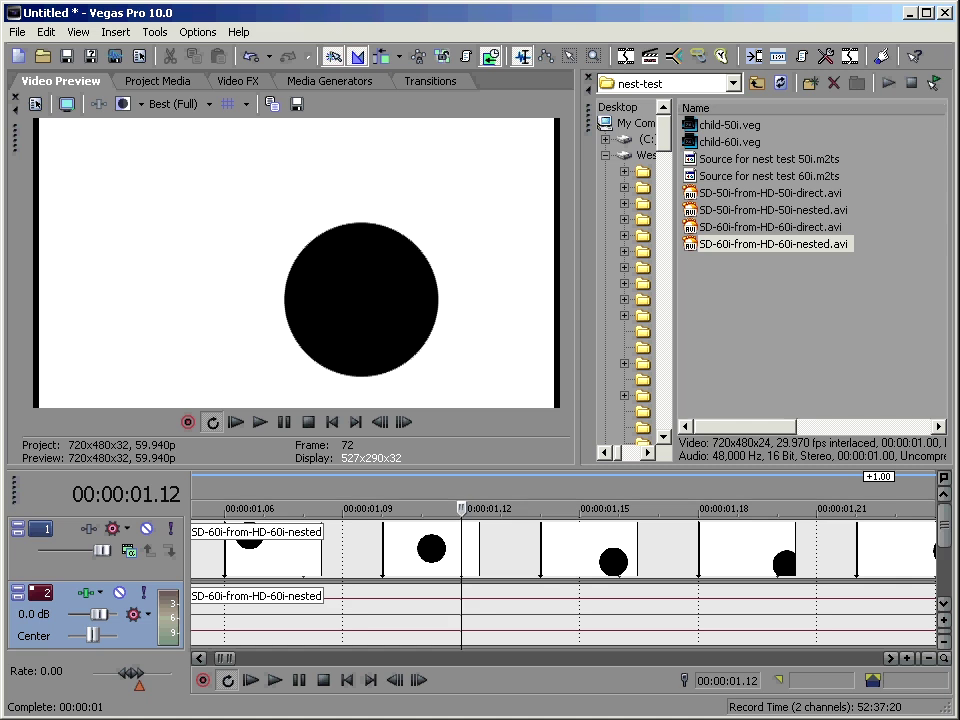
# Turn off scaling the video to fit the preview and inspect the ball's edges frame by frame in the nested 60i clip between 00:00:01.09 and 00:00:01.12
pyautogui.rightClick(315, 210)
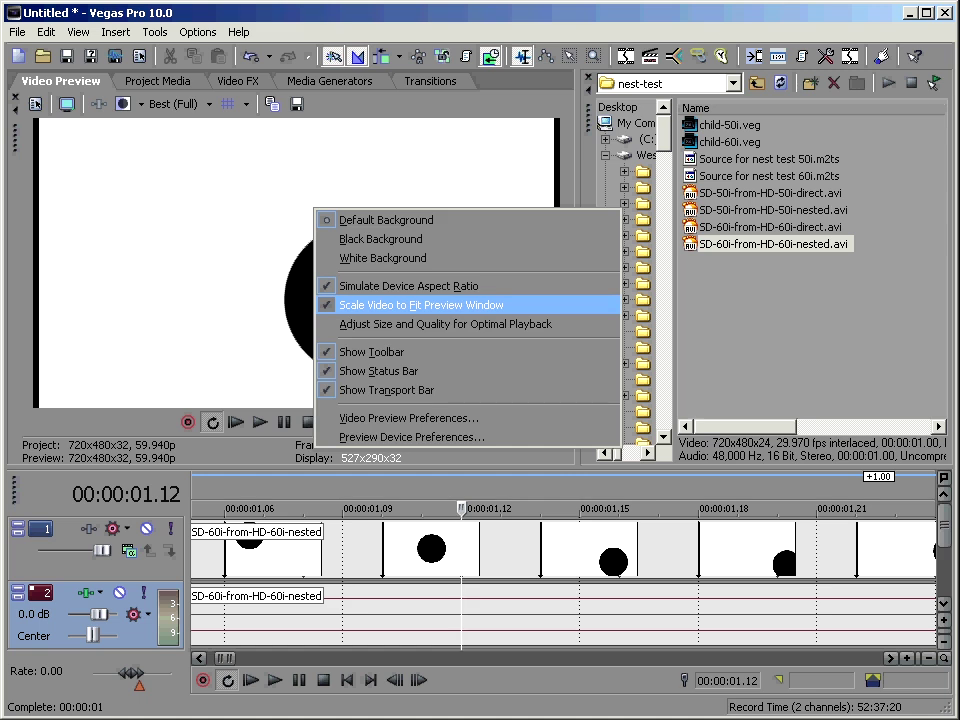
pyautogui.click(420, 304)
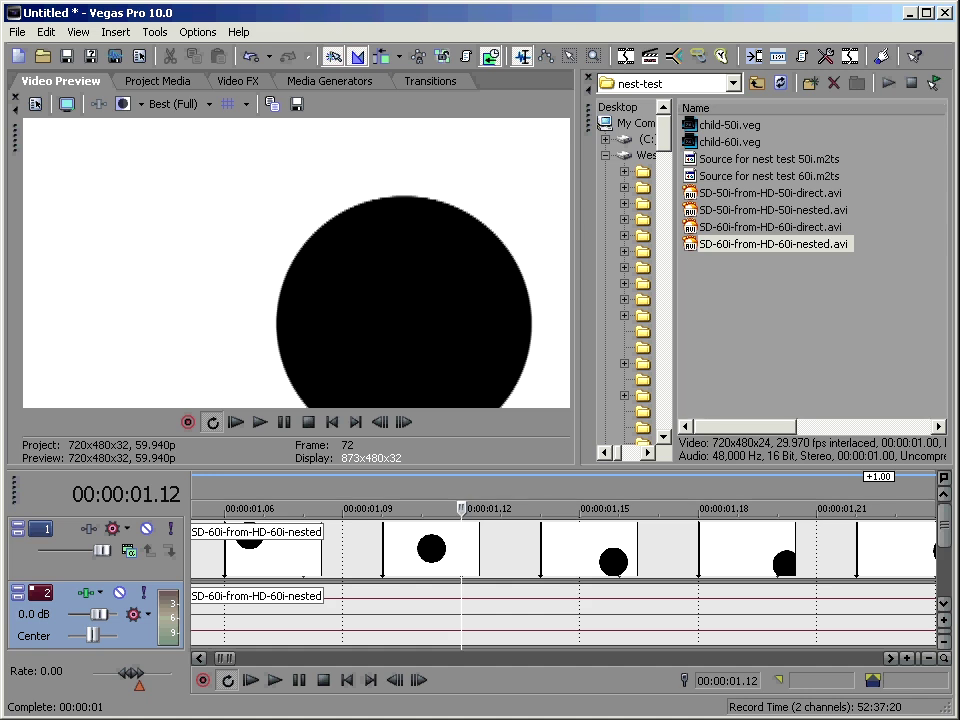
pyautogui.press('Left')
pyautogui.press('Left')
pyautogui.press('Left')
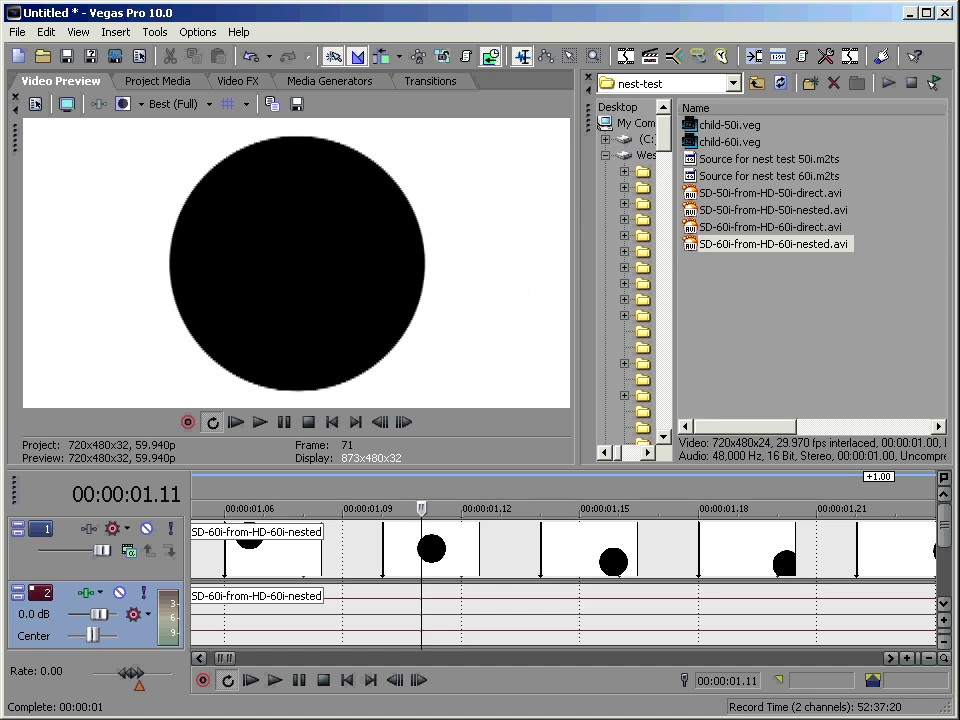
pyautogui.press('Right')
pyautogui.press('Right')
pyautogui.press('Right')
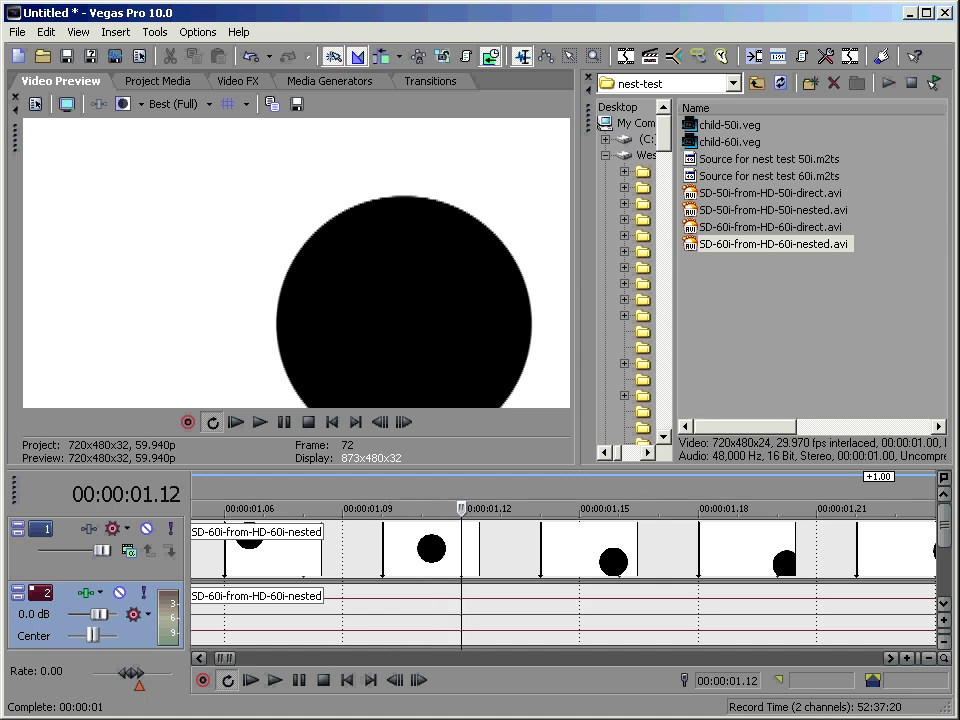
pyautogui.press('Left')
pyautogui.press('Left')
pyautogui.press('Left')
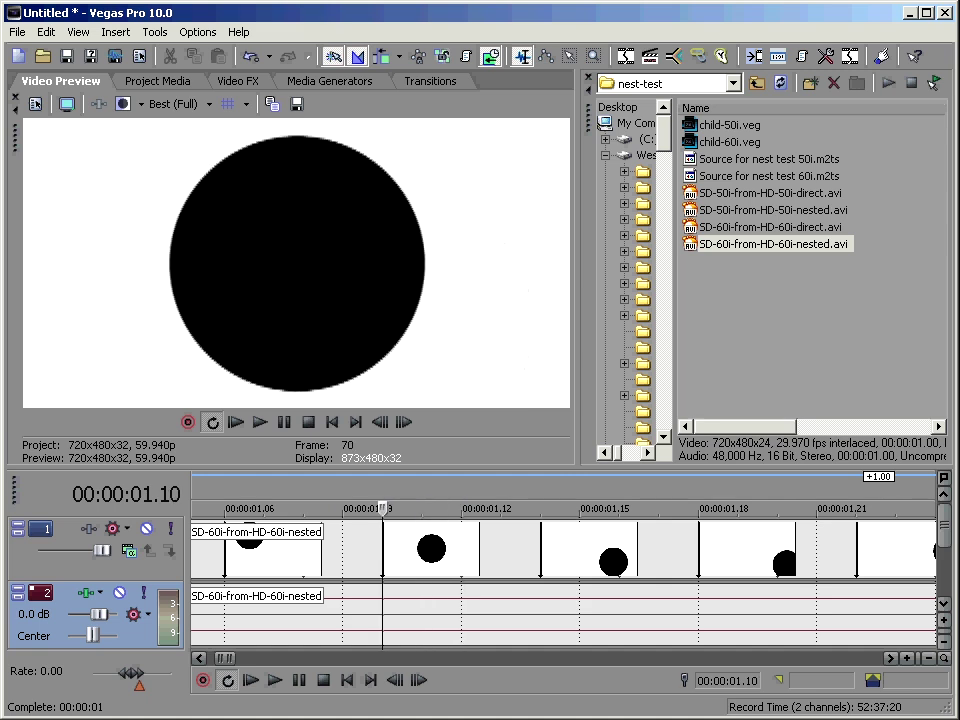
pyautogui.press('Left')
pyautogui.press('Right')
pyautogui.press('Right')
pyautogui.press('Right')
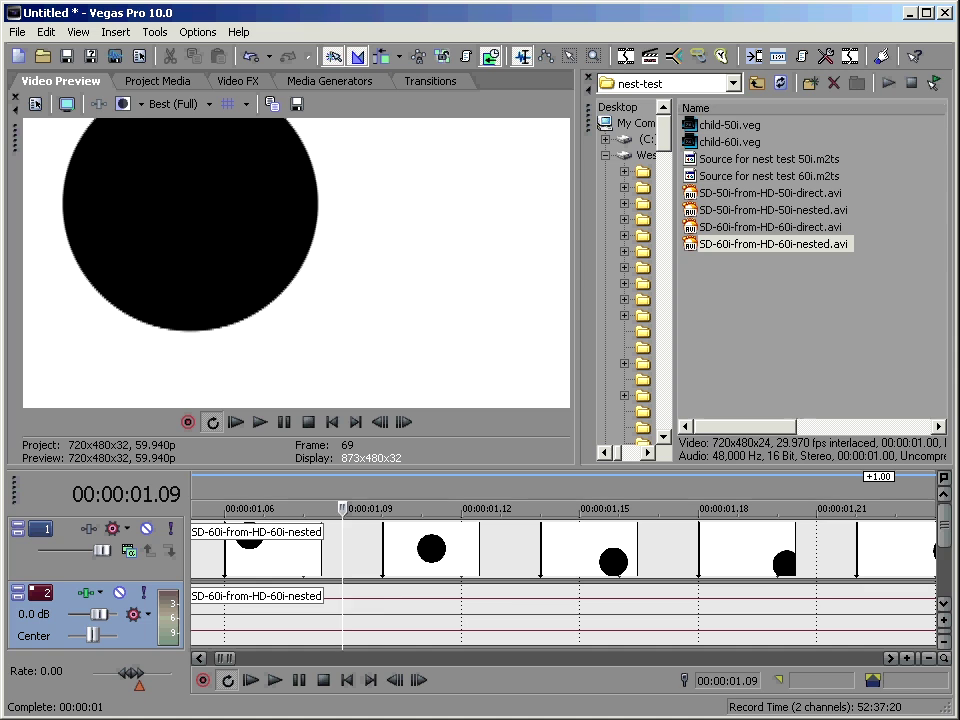
pyautogui.press('Right')
# Inspect the ball's edges at unscaled preview size in the direct 60i clip, moving back frame by frame from about 00:00:00.16 to 00:00:00.09
pyautogui.press('Down')
pyautogui.press('Down')
pyautogui.press('Down')
pyautogui.press('Down')
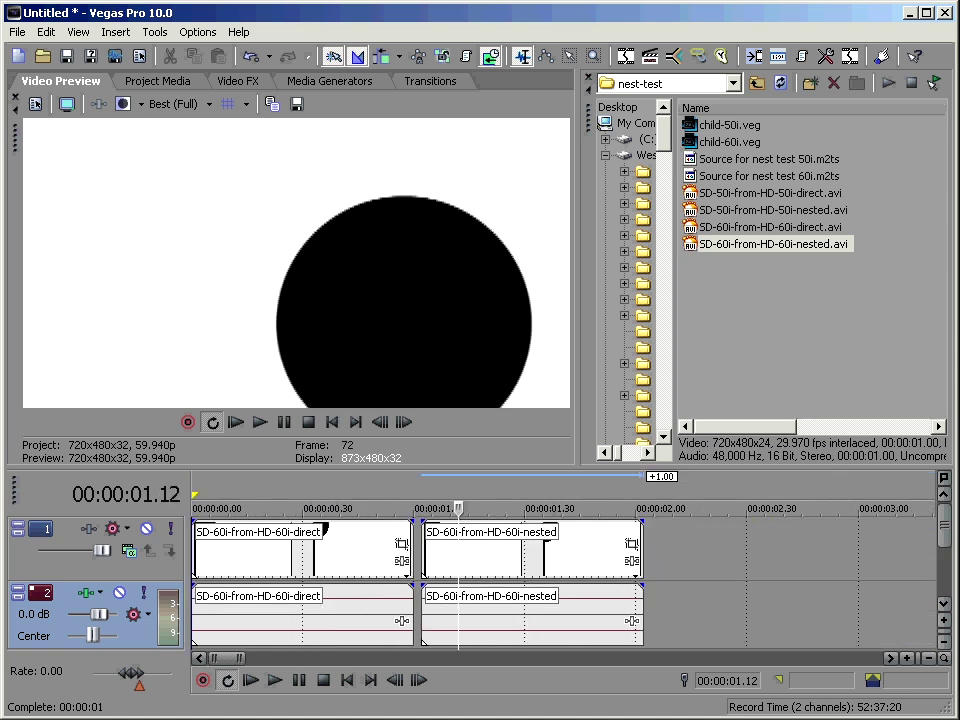
pyautogui.click(254, 509)
pyautogui.press('Up')
pyautogui.press('Left')
pyautogui.press('Left')
pyautogui.press('Left')
pyautogui.press('Left')
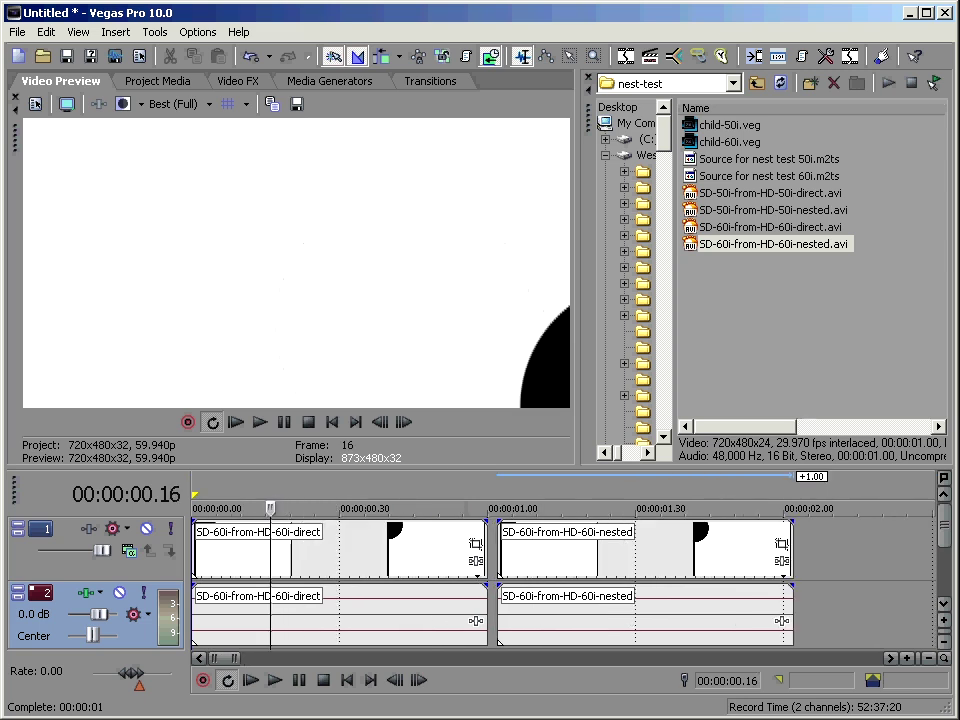
pyautogui.press('Left')
pyautogui.press('Left')
pyautogui.press('Left')
pyautogui.press('Left')
pyautogui.press('Left')
pyautogui.press('Left')
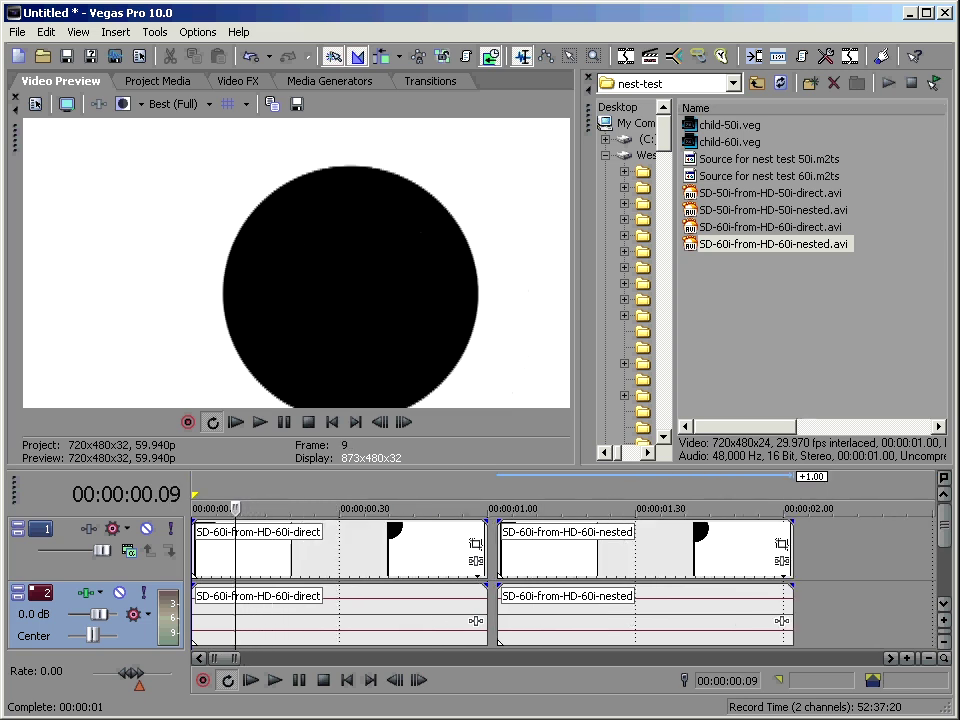
# Settle on frame 00:00:00.09 of the direct 60i clip and turn scaling the video to fit the preview back on
pyautogui.press('Right')
pyautogui.press('Right')
pyautogui.rightClick(334, 254)
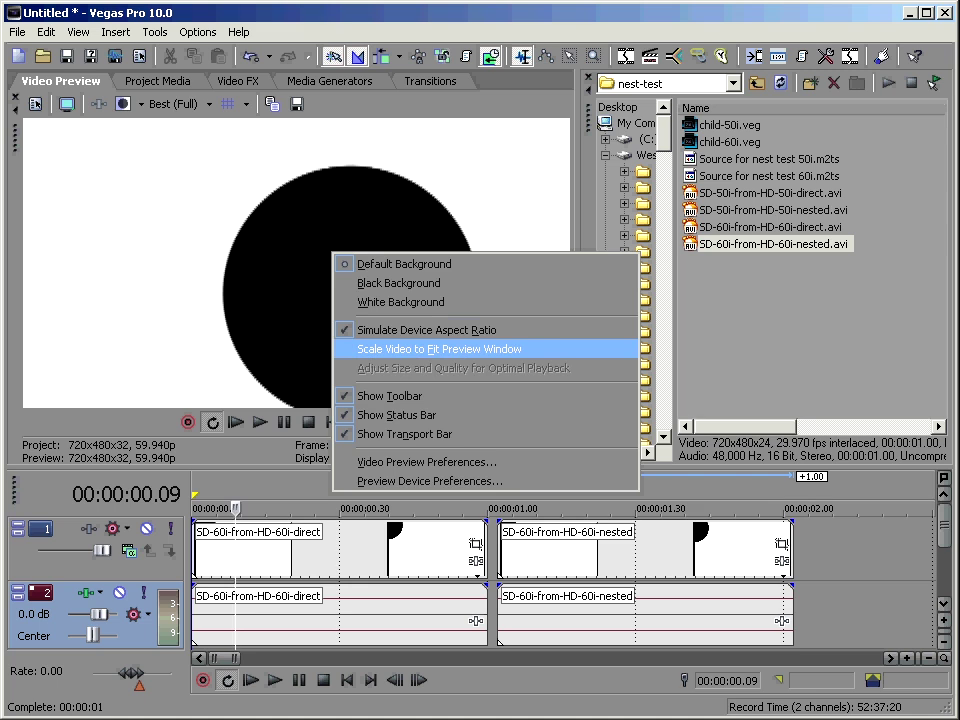
pyautogui.press('Return')
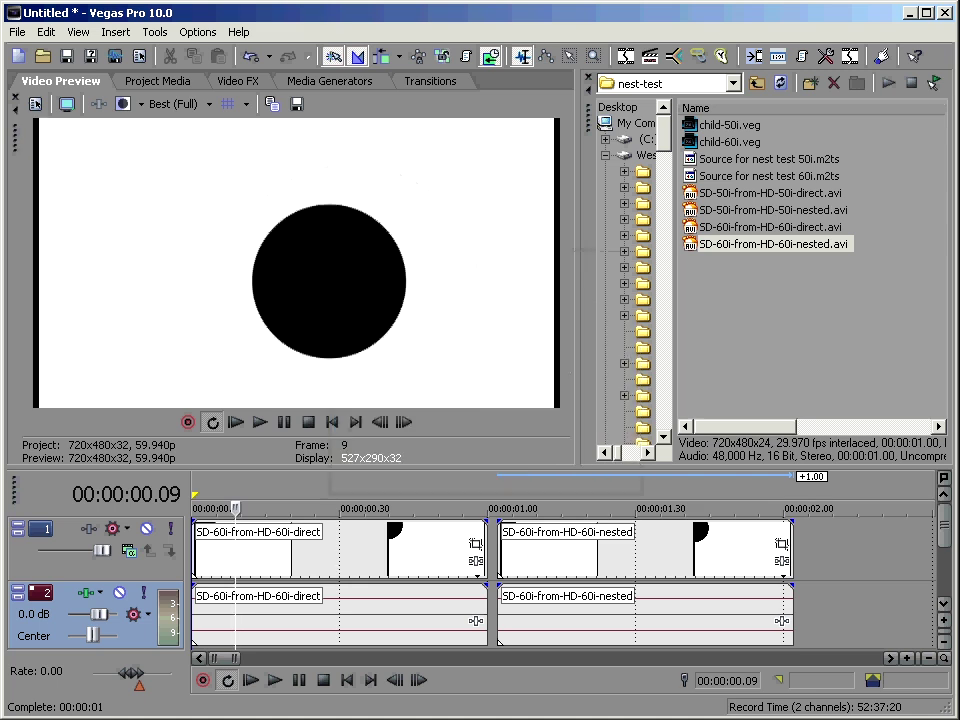